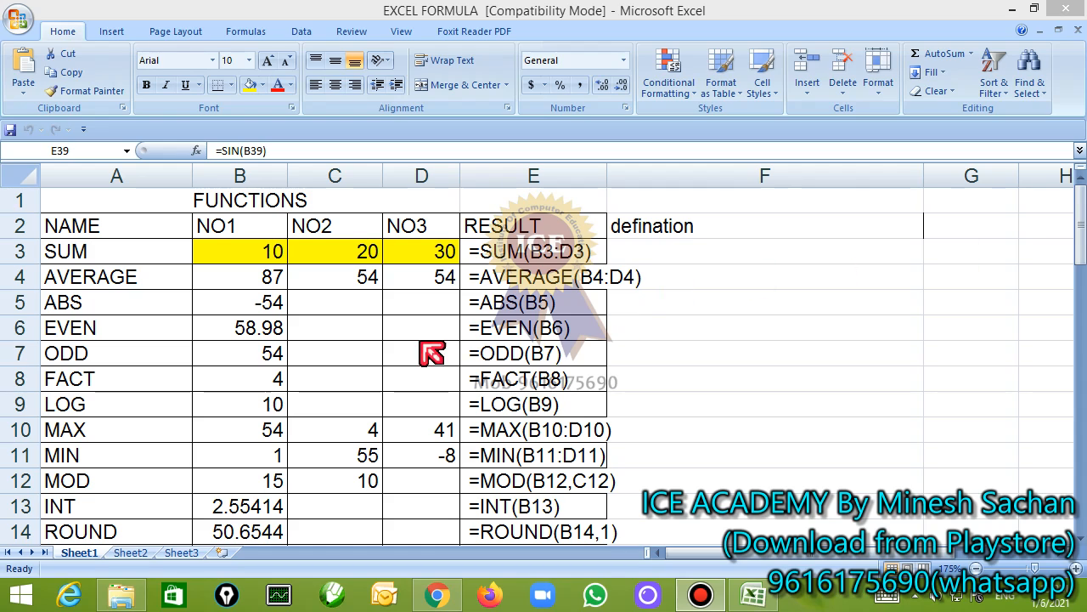
# On Sheet3, enter 50, 77, 874 and -54 in cells A1 to D1
pyautogui.click(277, 304)
pyautogui.click(211, 206)
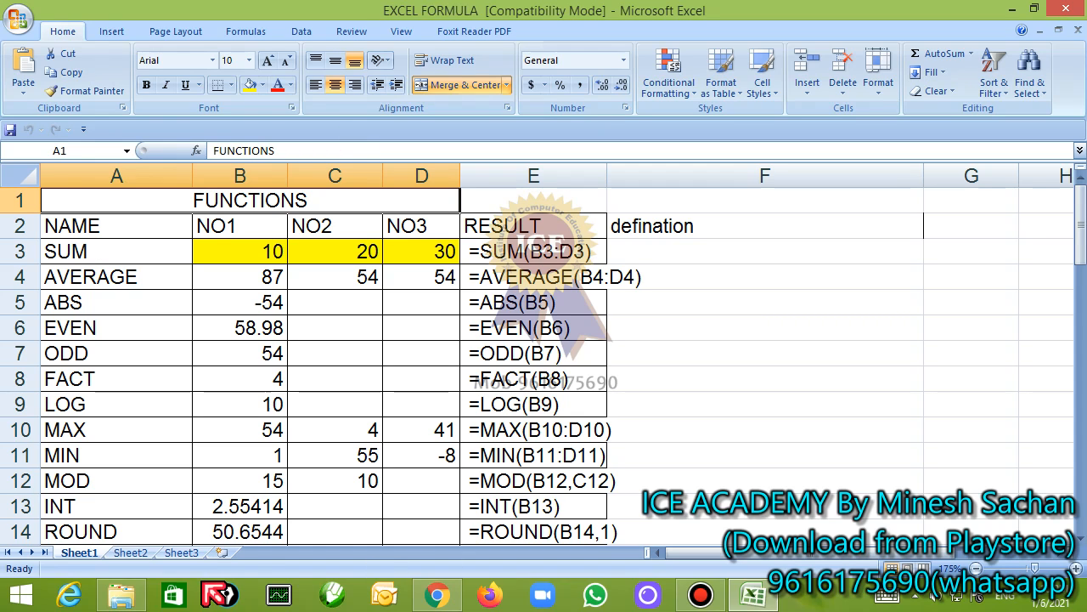
pyautogui.click(180, 553)
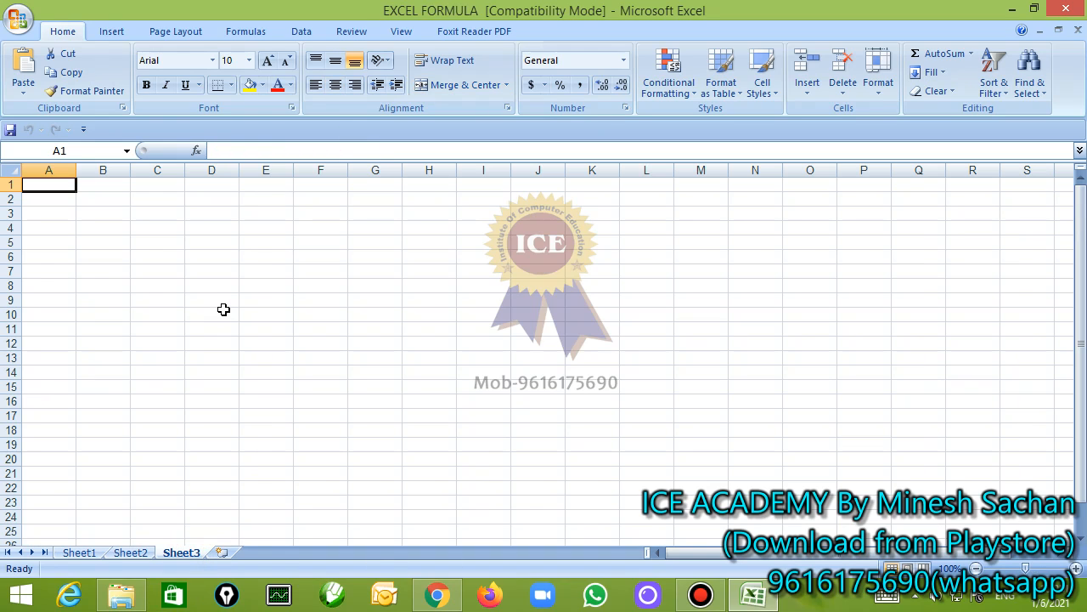
pyautogui.keyDown('ctrl'); pyautogui.scroll(6, 224, 309); pyautogui.keyUp('ctrl')
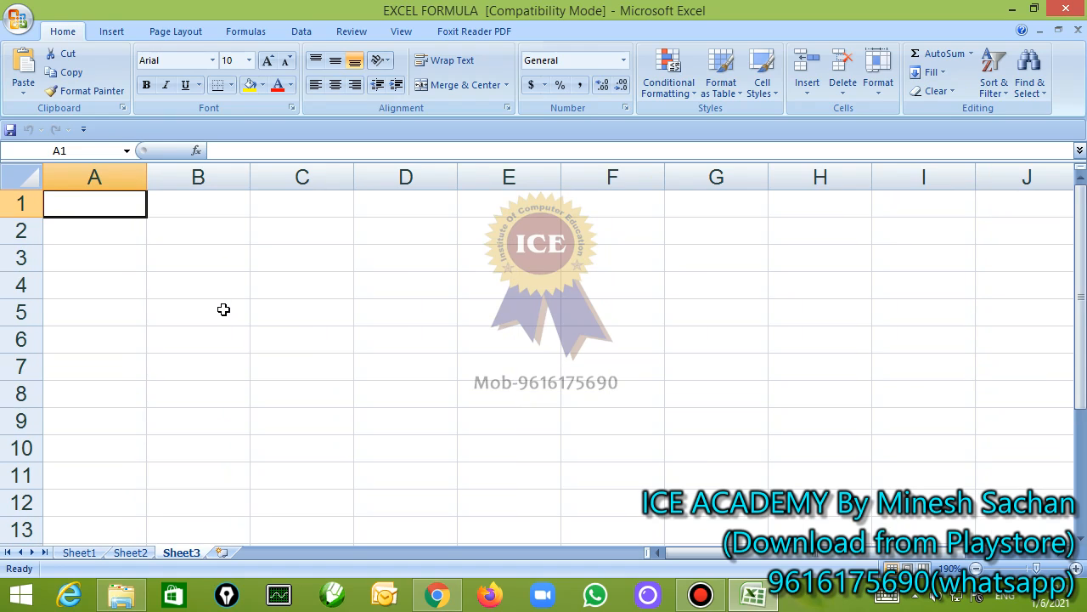
pyautogui.keyDown('ctrl'); pyautogui.scroll(2, 223, 309); pyautogui.keyUp('ctrl')
pyautogui.write('50')
pyautogui.press('Tab')
pyautogui.write('7')
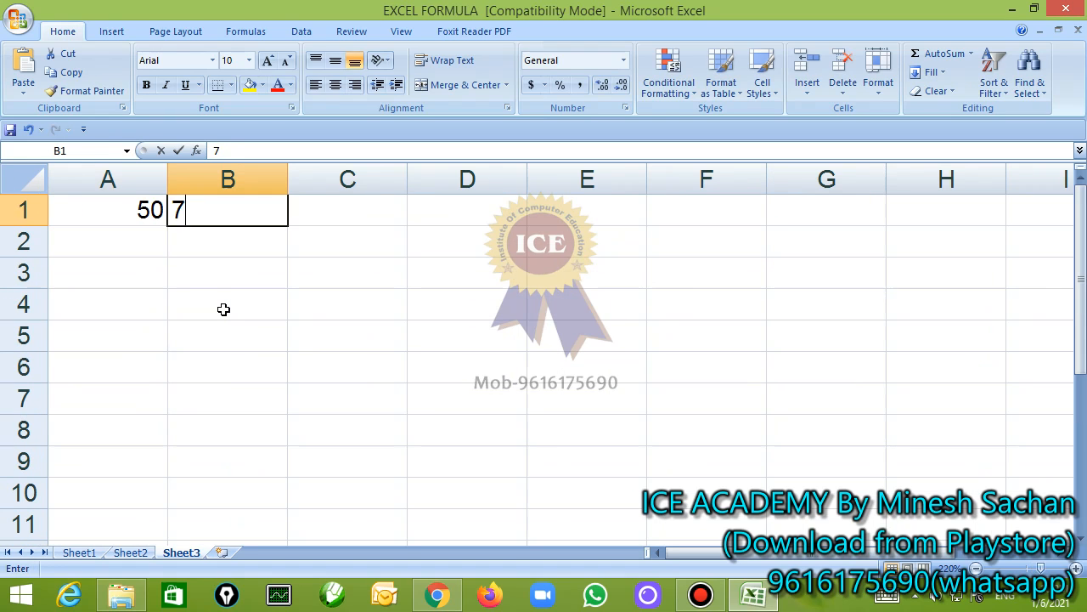
pyautogui.write('7')
pyautogui.press('Tab')
pyautogui.write('874')
pyautogui.press('Tab')
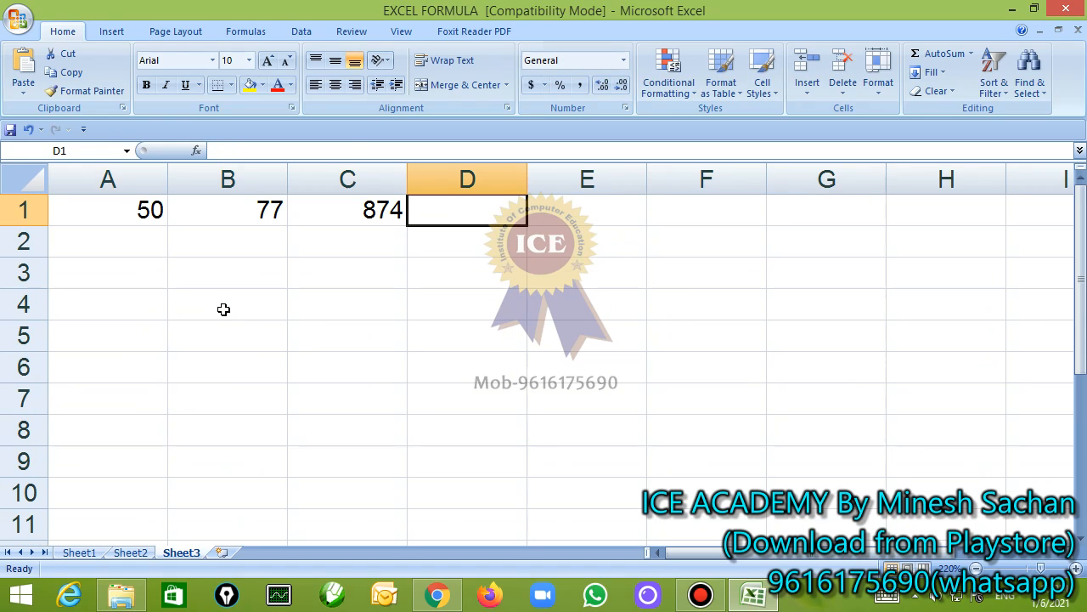
pyautogui.write('-54')
pyautogui.press('Return')
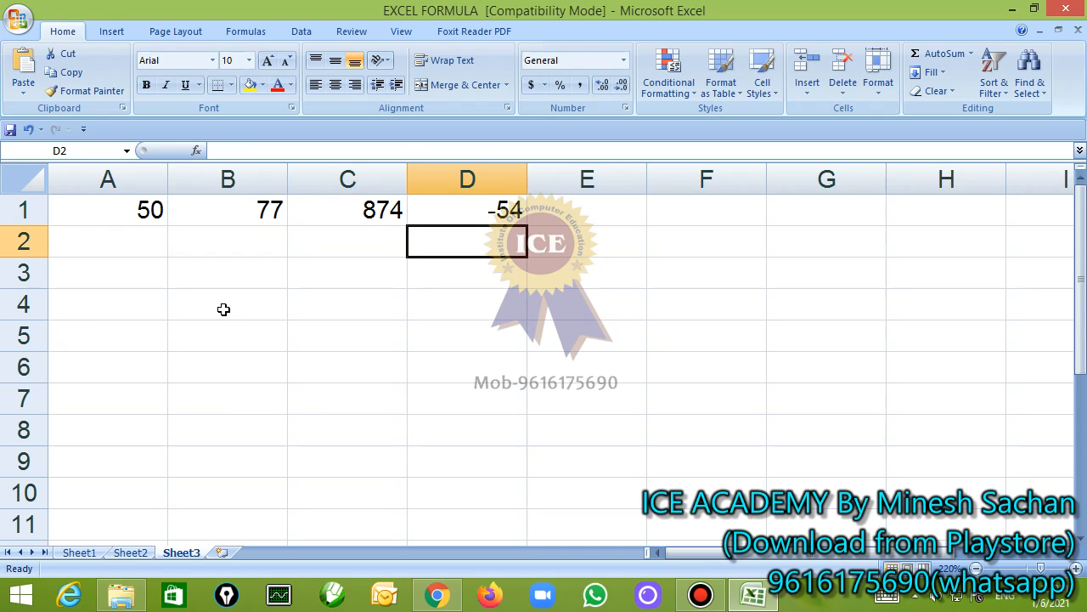
# Fill the second row with 5, 4, 14 and -74 in cells A2 to D2
pyautogui.press('Left')
pyautogui.press('Left')
pyautogui.press('Left')
pyautogui.write('5')
pyautogui.press('Tab')
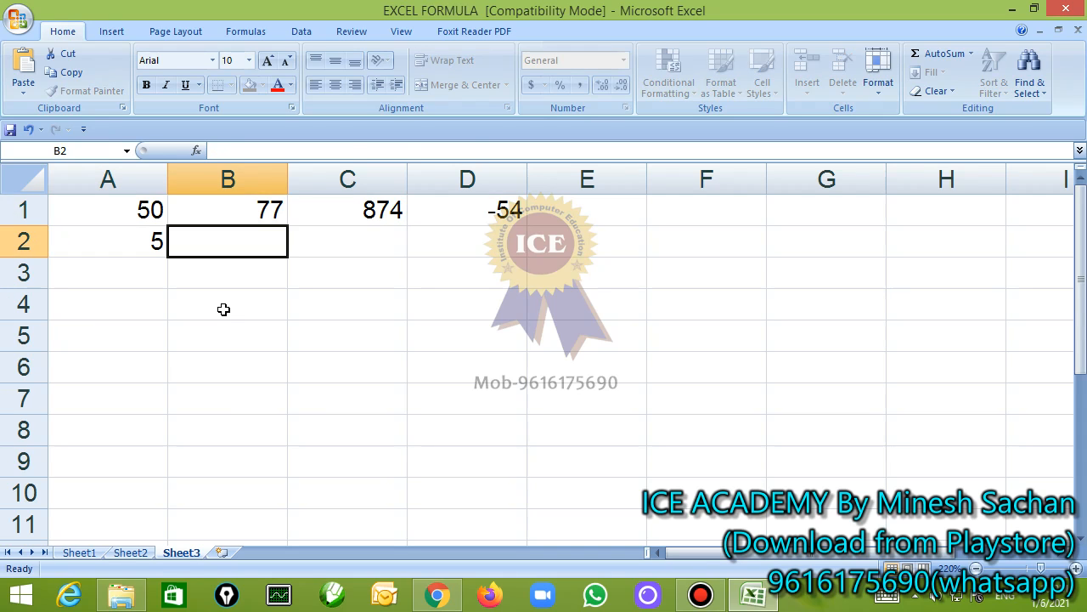
pyautogui.write('4')
pyautogui.press('Tab')
pyautogui.write('14')
pyautogui.press('Tab')
pyautogui.write('74')
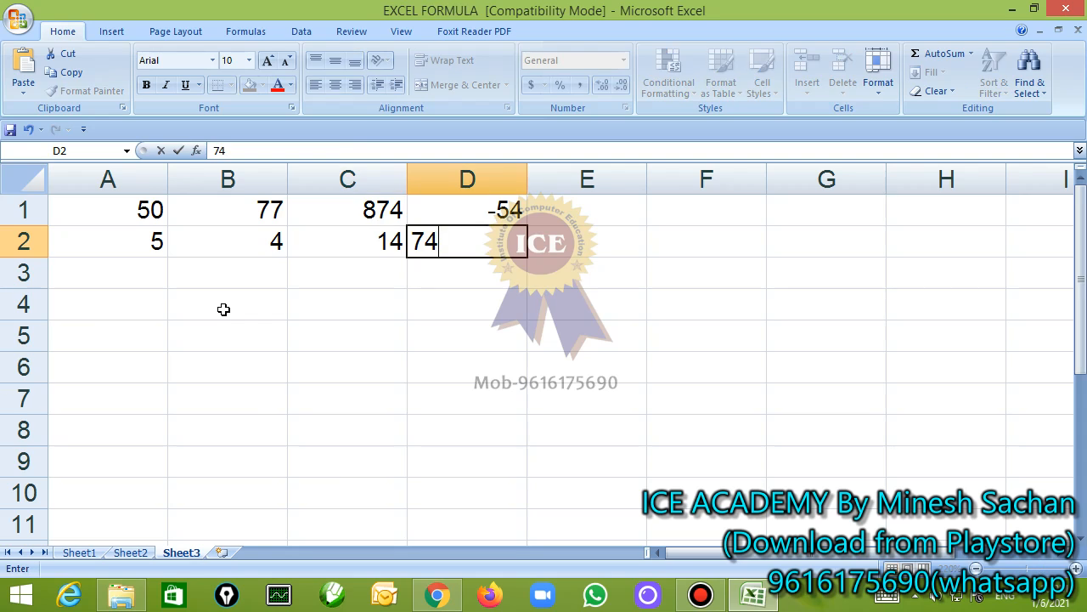
pyautogui.press('BackSpace')
pyautogui.press('BackSpace')
pyautogui.write('-74')
pyautogui.press('Return')
pyautogui.press('Return')
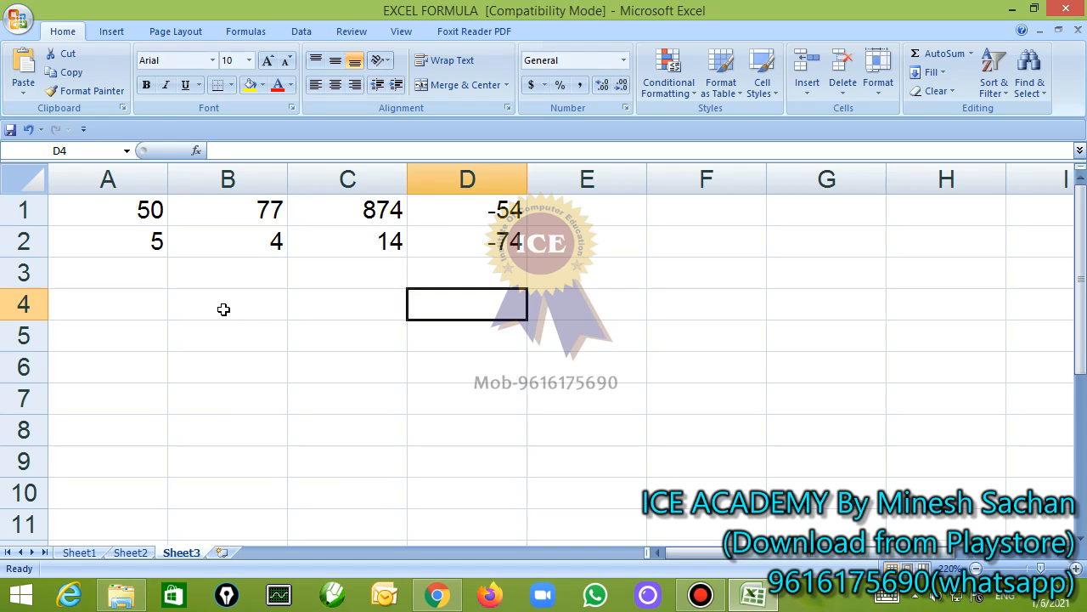
# In D4, add all eight numbers with the formula =a1+b1+c1+d1+a2+b2+c2+d2 and review the entered formula
pyautogui.write('=')
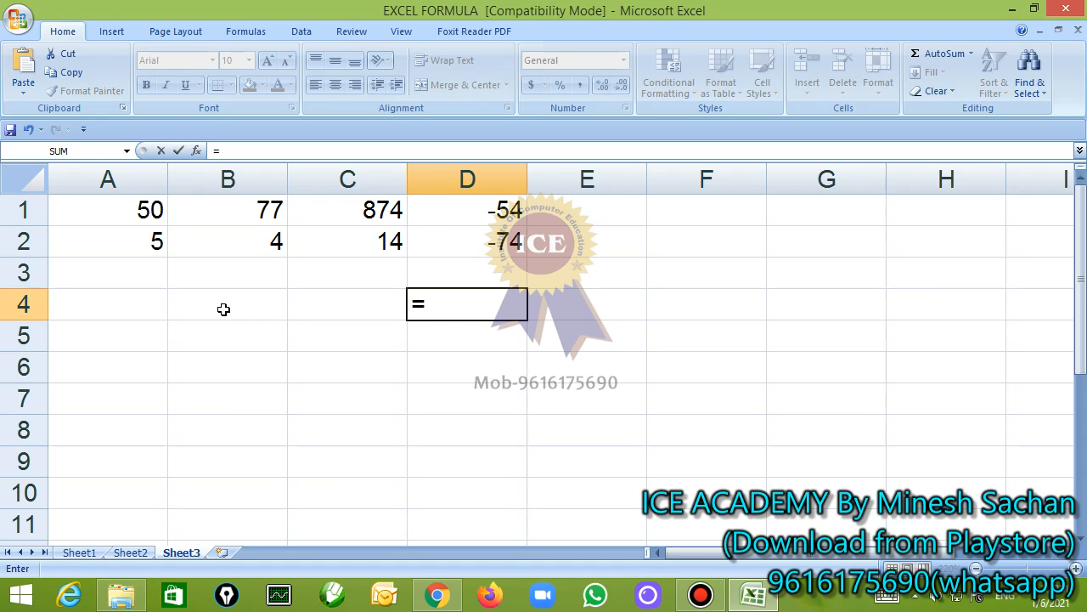
pyautogui.write('a1')
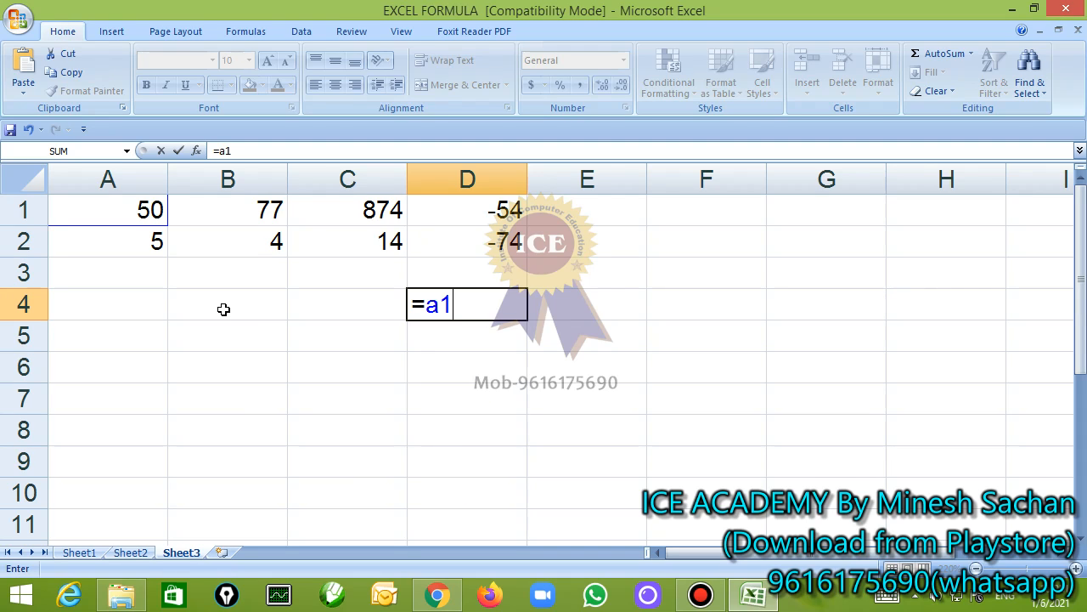
pyautogui.write('+b1')
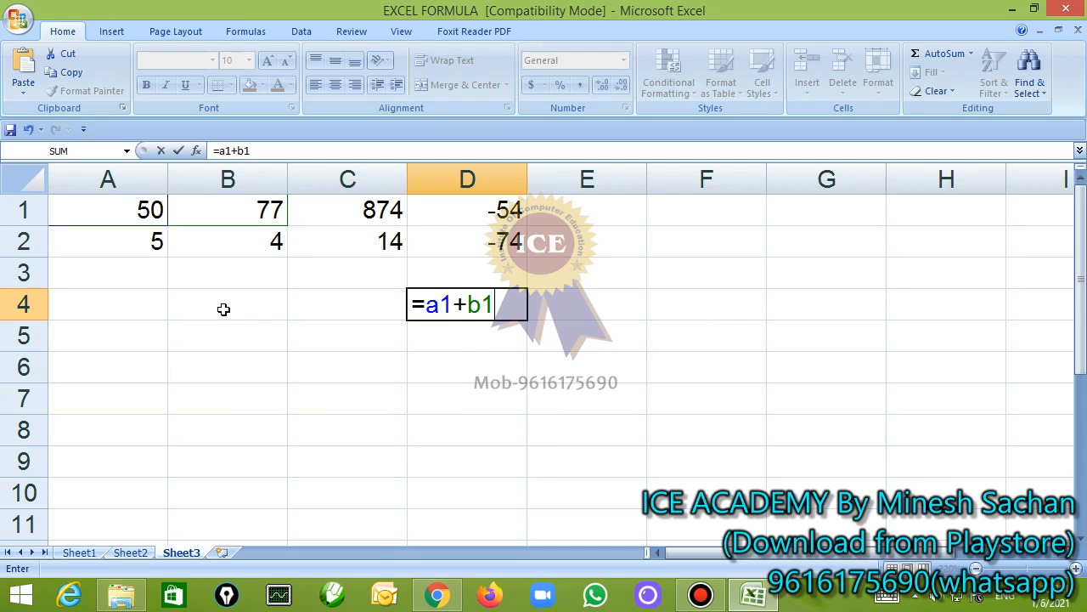
pyautogui.write('+c1+')
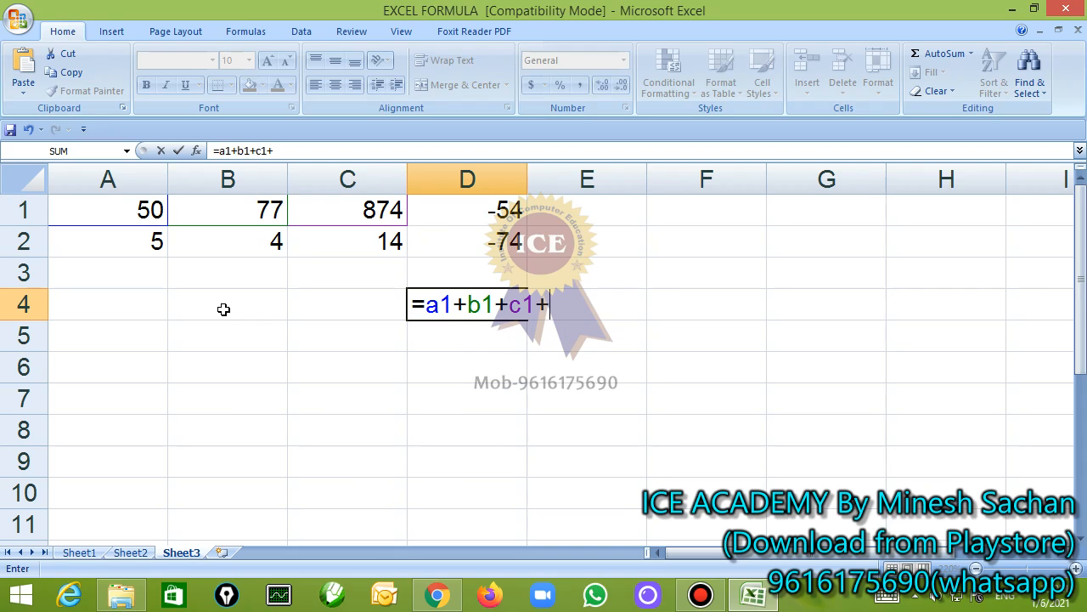
pyautogui.write('d')
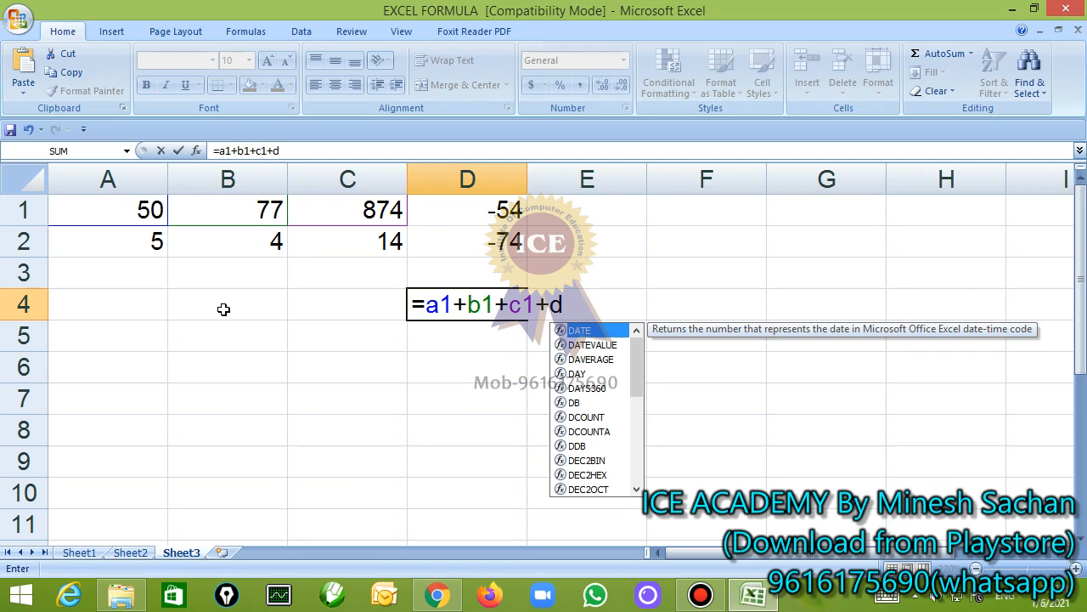
pyautogui.write('1')
pyautogui.write('+a')
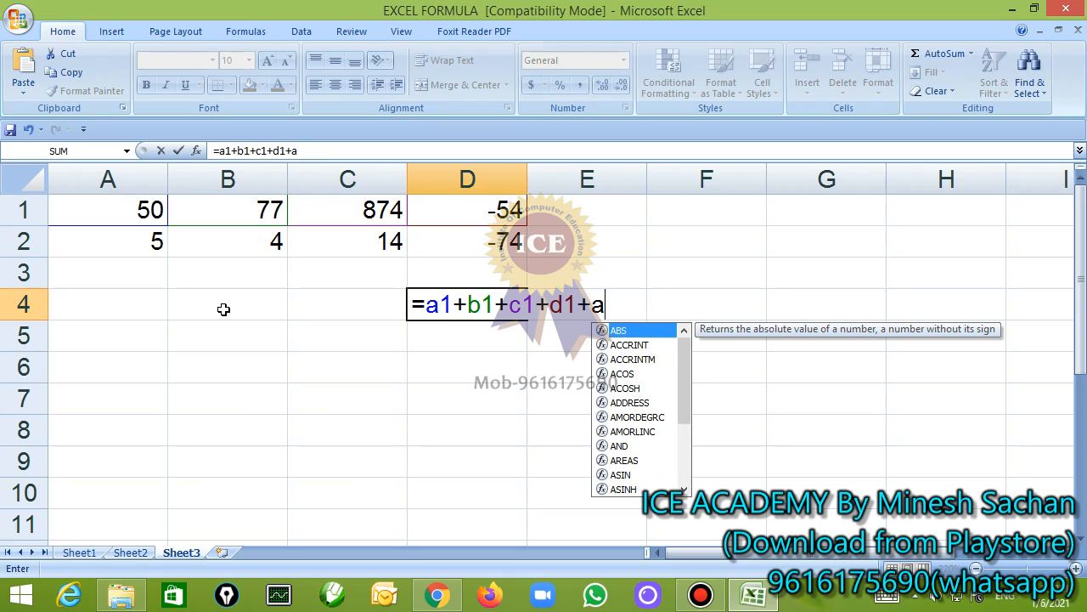
pyautogui.write('2+b2+')
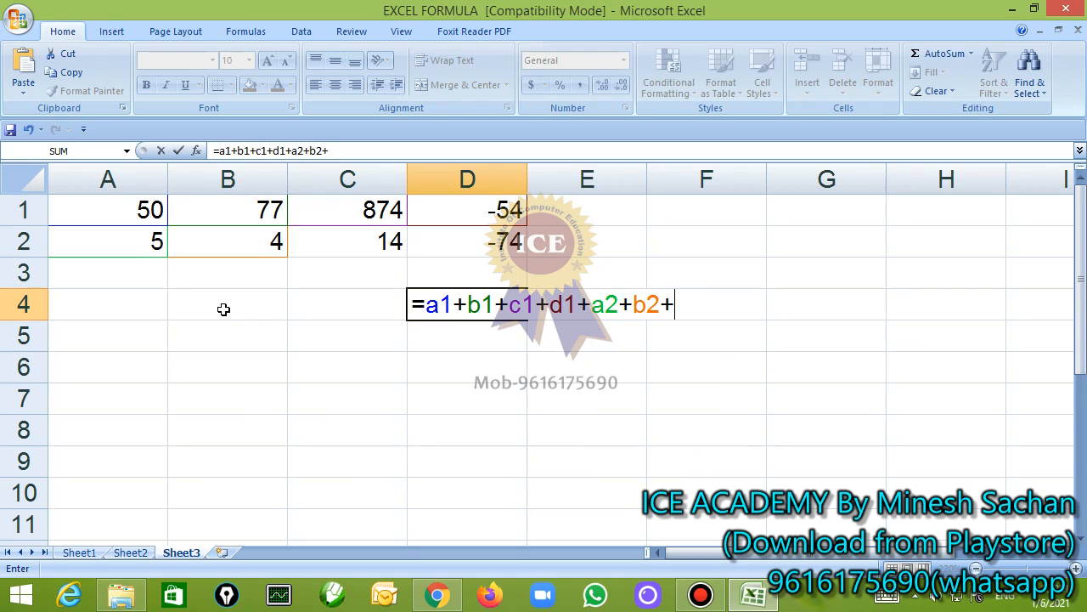
pyautogui.write('c2+d2')
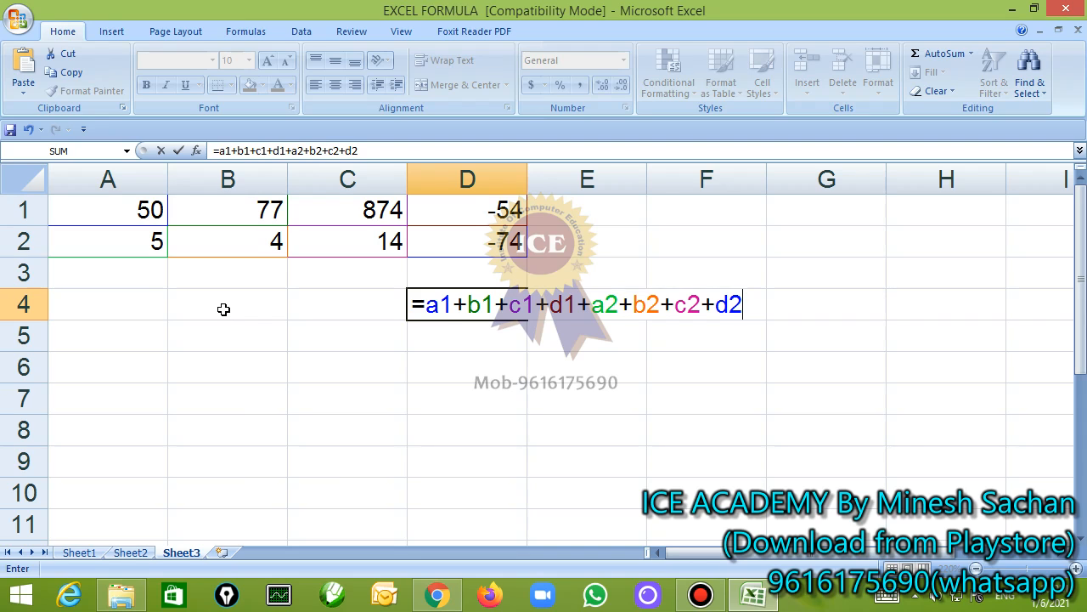
pyautogui.press('Return')
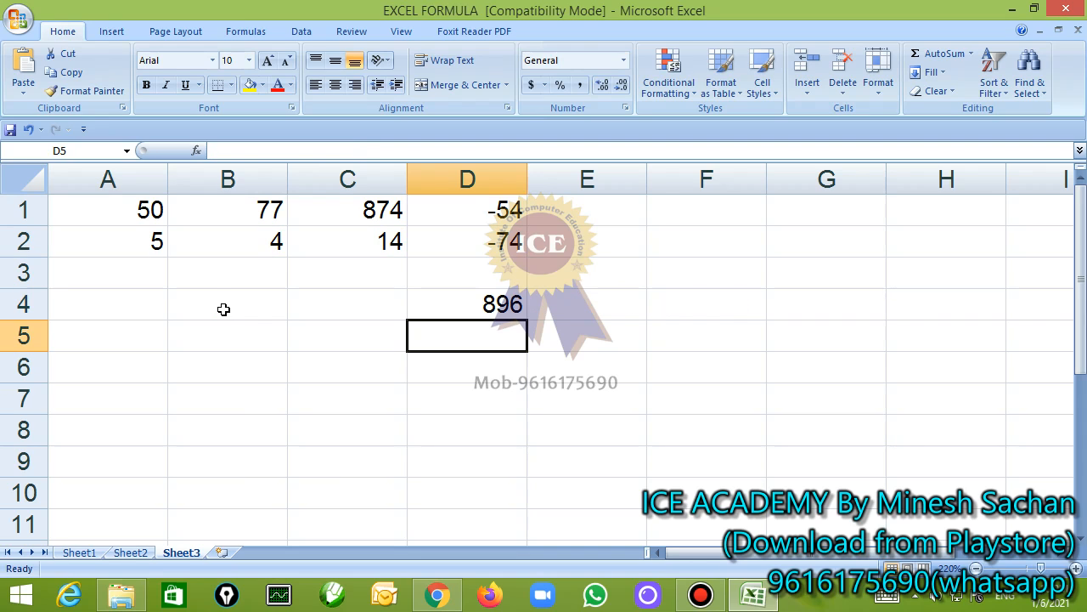
pyautogui.press('Up')
pyautogui.press('F2')
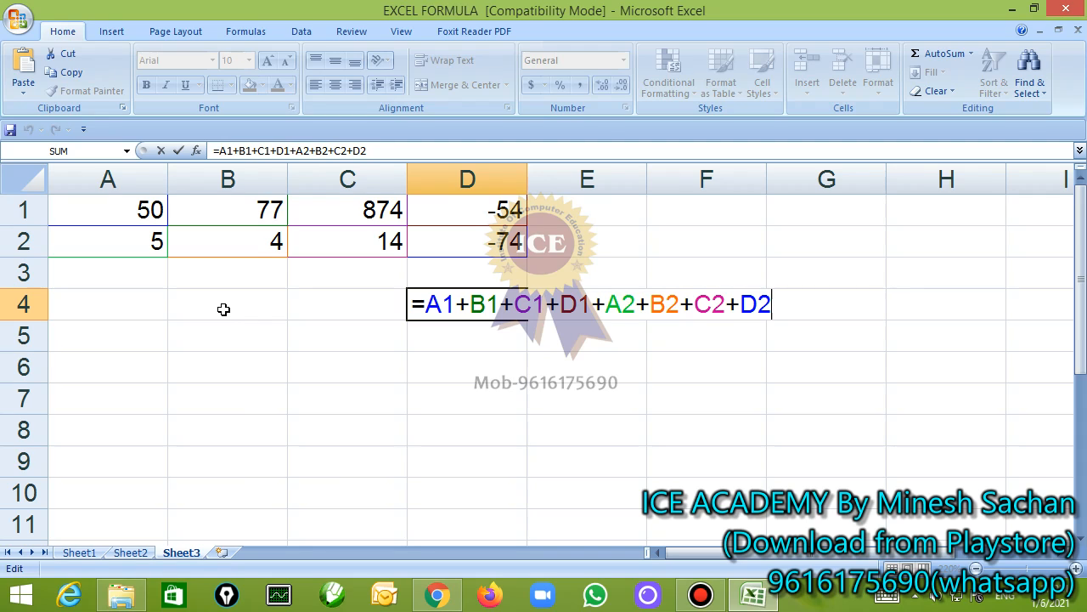
pyautogui.press('Return')
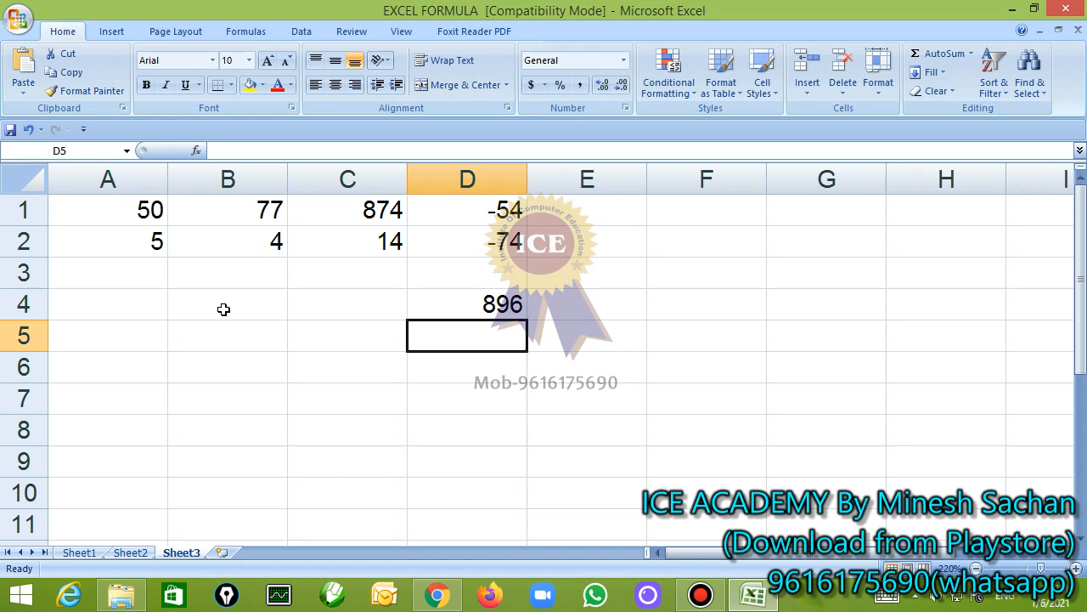
# Begin a SUM formula in cell D5, up to its opening parenthesis
pyautogui.write('=sum')
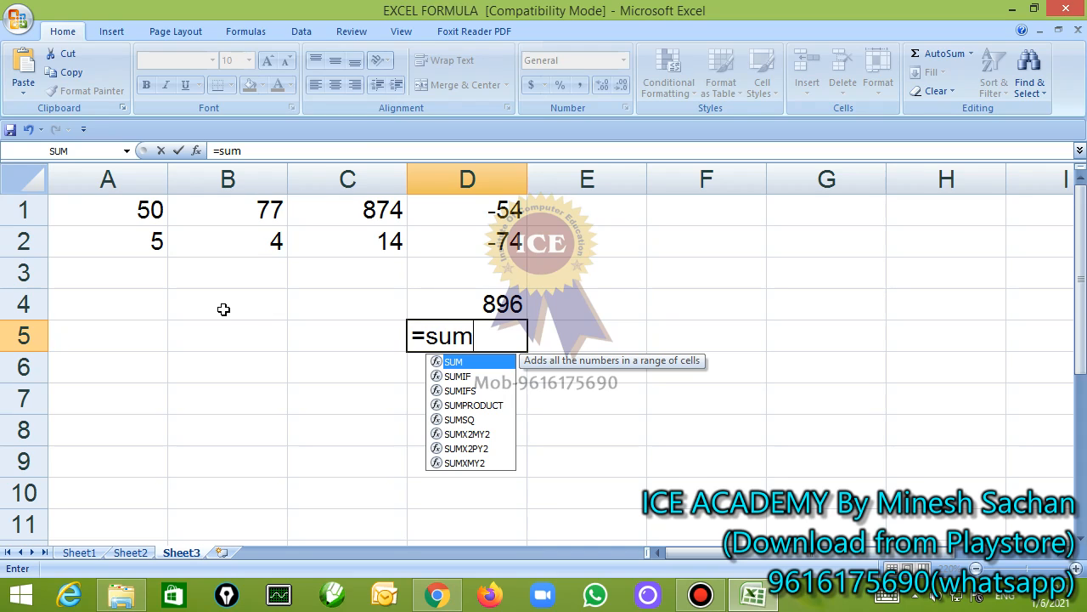
pyautogui.write('(')
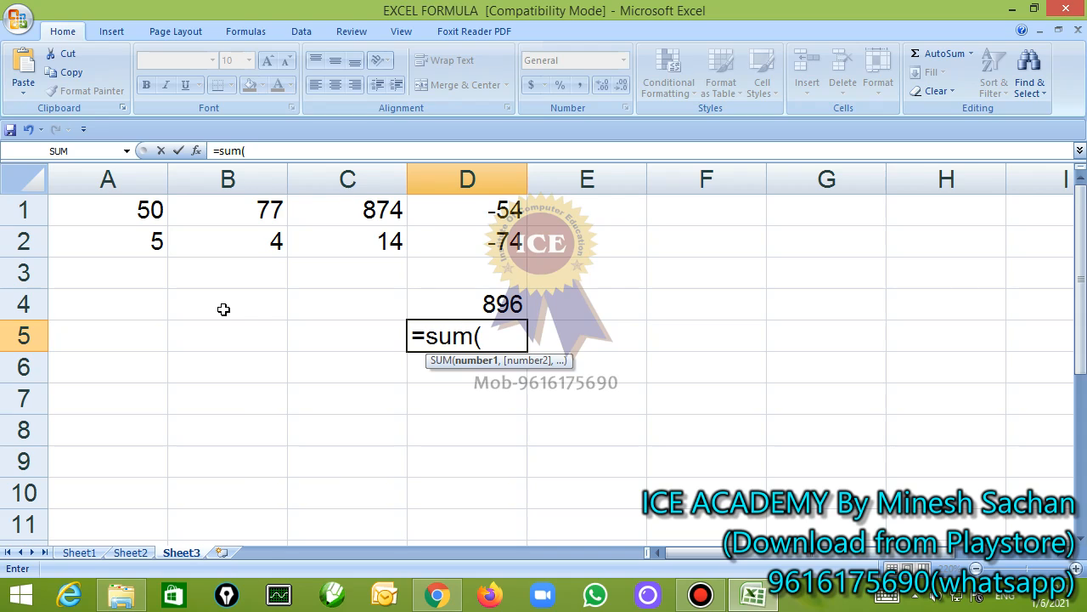
# With the screen annotation pen, draw a round, a curly and a square bracket pair one below another over the sheet
pyautogui.click(226, 594)
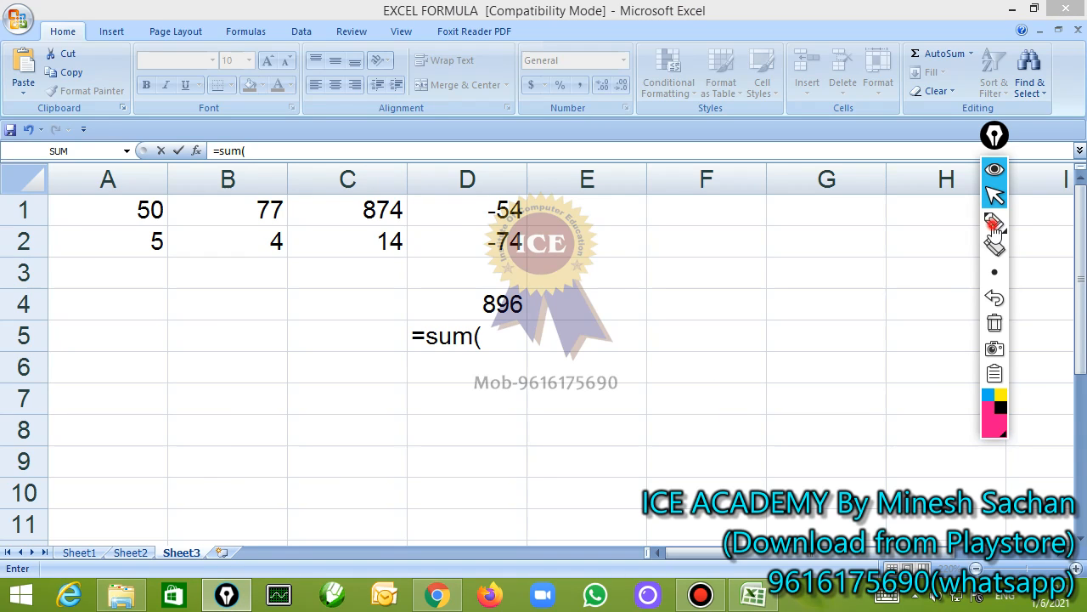
pyautogui.click(995, 221)
pyautogui.moveTo(249, 194)
pyautogui.mouseDown()
pyautogui.moveTo(253, 280)
pyautogui.moveTo(275, 286)
pyautogui.mouseUp()
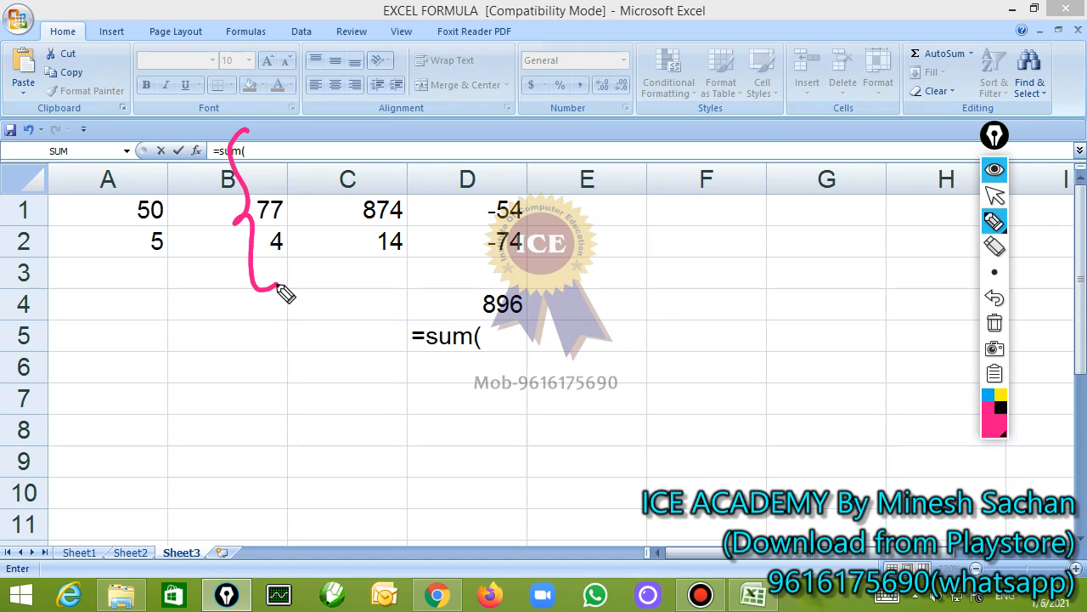
pyautogui.moveTo(288, 328)
pyautogui.mouseDown()
pyautogui.moveTo(270, 441)
pyautogui.moveTo(324, 443)
pyautogui.mouseUp()
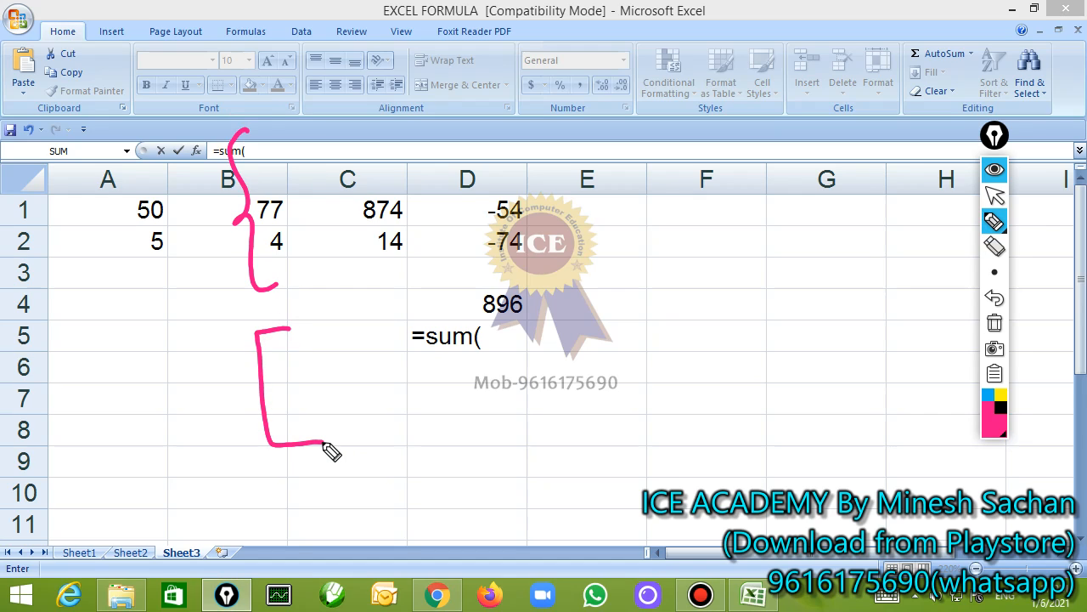
pyautogui.moveTo(243, 28); pyautogui.dragTo(259, 97)
pyautogui.moveTo(338, 26); pyautogui.dragTo(349, 78)
pyautogui.moveTo(341, 118)
pyautogui.mouseDown()
pyautogui.moveTo(365, 177)
pyautogui.moveTo(368, 274)
pyautogui.mouseUp()
pyautogui.moveTo(358, 319)
pyautogui.mouseDown()
pyautogui.moveTo(381, 323)
pyautogui.moveTo(395, 452)
pyautogui.moveTo(368, 457)
pyautogui.mouseUp()
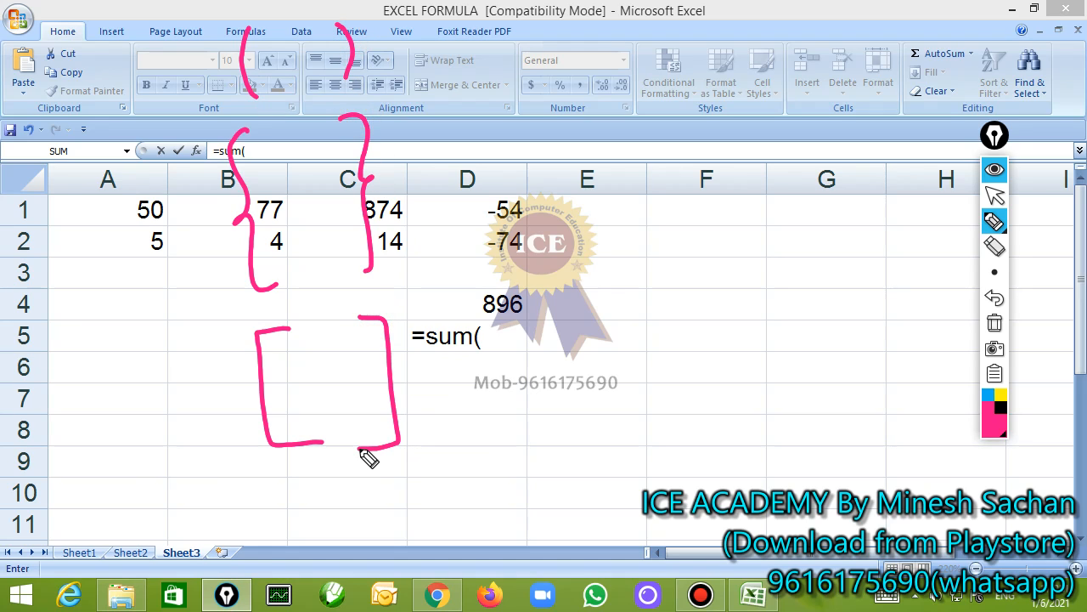
# Draw a double-lined arrow beside each of the square, curly and round bracket pairs
pyautogui.moveTo(441, 411)
pyautogui.mouseDown()
pyautogui.moveTo(485, 417)
pyautogui.moveTo(487, 428)
pyautogui.mouseUp()
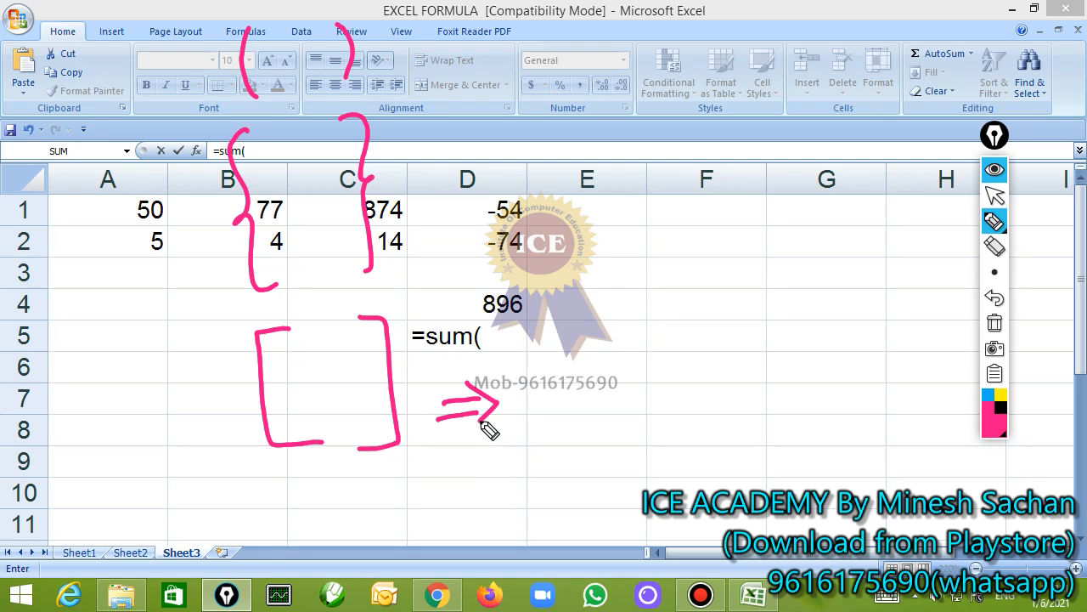
pyautogui.moveTo(399, 210); pyautogui.dragTo(436, 199)
pyautogui.moveTo(394, 224); pyautogui.dragTo(439, 217)
pyautogui.moveTo(420, 192)
pyautogui.mouseDown()
pyautogui.moveTo(454, 206)
pyautogui.moveTo(444, 226)
pyautogui.mouseUp()
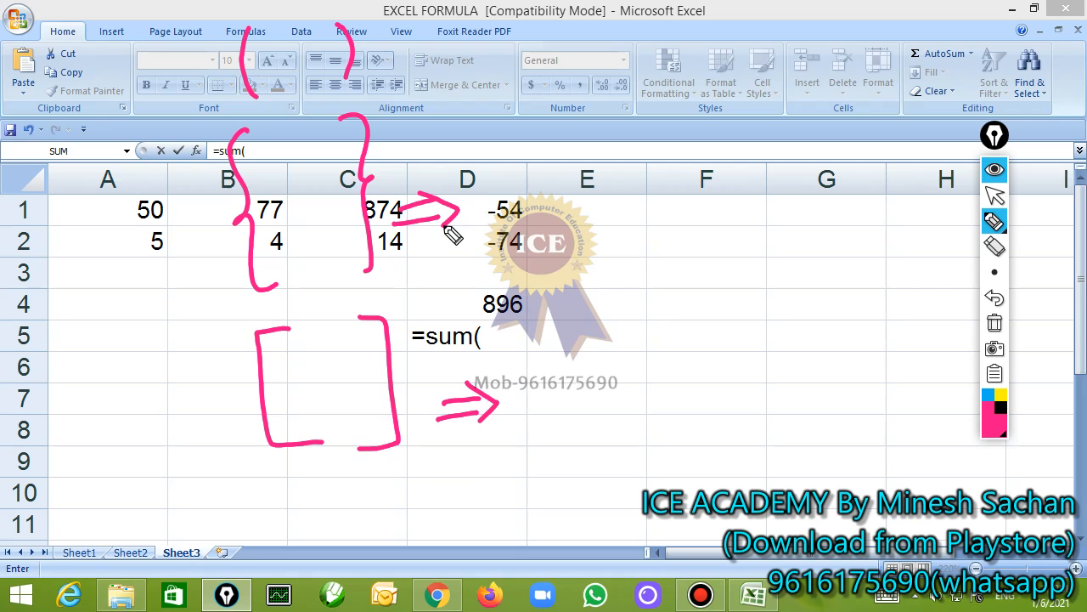
pyautogui.moveTo(384, 52)
pyautogui.mouseDown()
pyautogui.moveTo(410, 49)
pyautogui.moveTo(408, 79)
pyautogui.mouseUp()
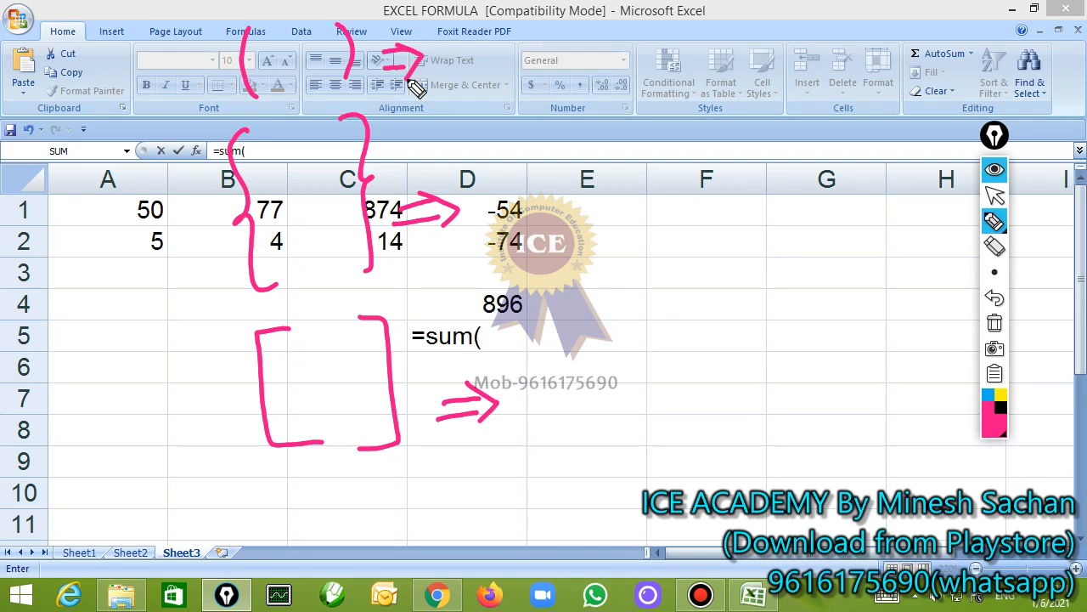
# Handwrite "large" beside the square brackets, "curl" beside the curly ones and "parenthusus" beside the round ones
pyautogui.moveTo(533, 325); pyautogui.dragTo(528, 424)
pyautogui.moveTo(557, 386)
pyautogui.mouseDown()
pyautogui.moveTo(560, 421)
pyautogui.moveTo(592, 389)
pyautogui.moveTo(593, 461)
pyautogui.mouseUp()
pyautogui.moveTo(625, 393); pyautogui.dragTo(662, 393)
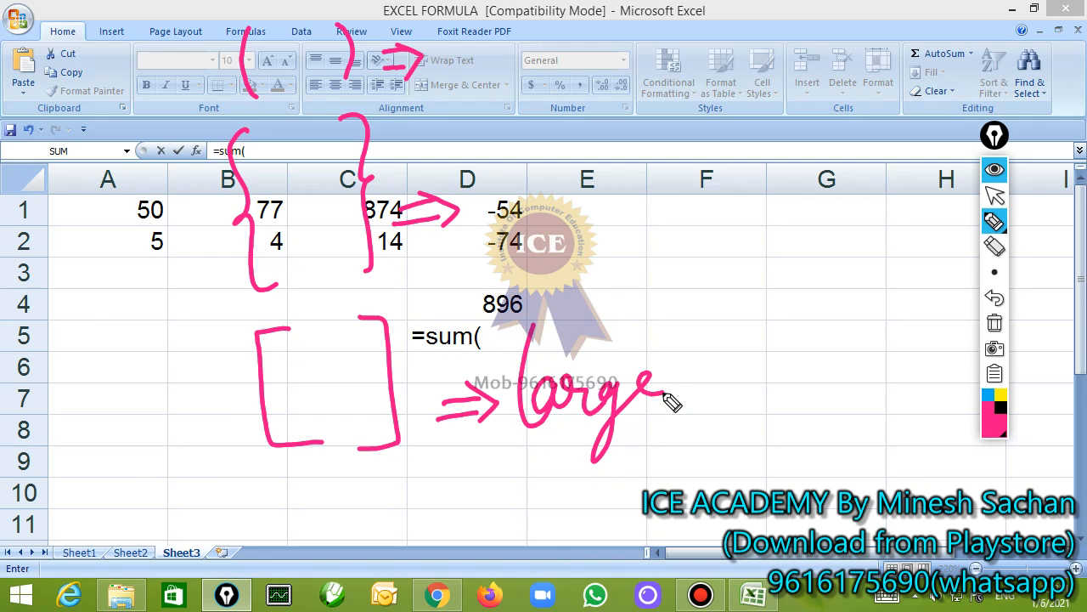
pyautogui.moveTo(513, 182)
pyautogui.mouseDown()
pyautogui.moveTo(515, 206)
pyautogui.moveTo(626, 218)
pyautogui.mouseUp()
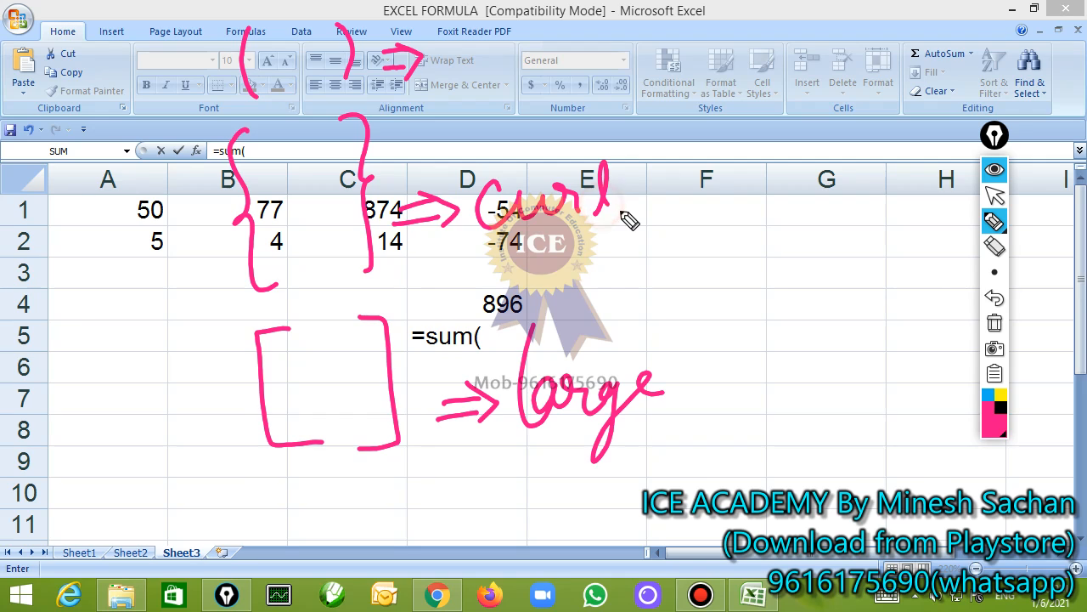
pyautogui.moveTo(466, 69)
pyautogui.mouseDown()
pyautogui.moveTo(586, 68)
pyautogui.moveTo(696, 85)
pyautogui.moveTo(798, 68)
pyautogui.moveTo(777, 103)
pyautogui.mouseUp()
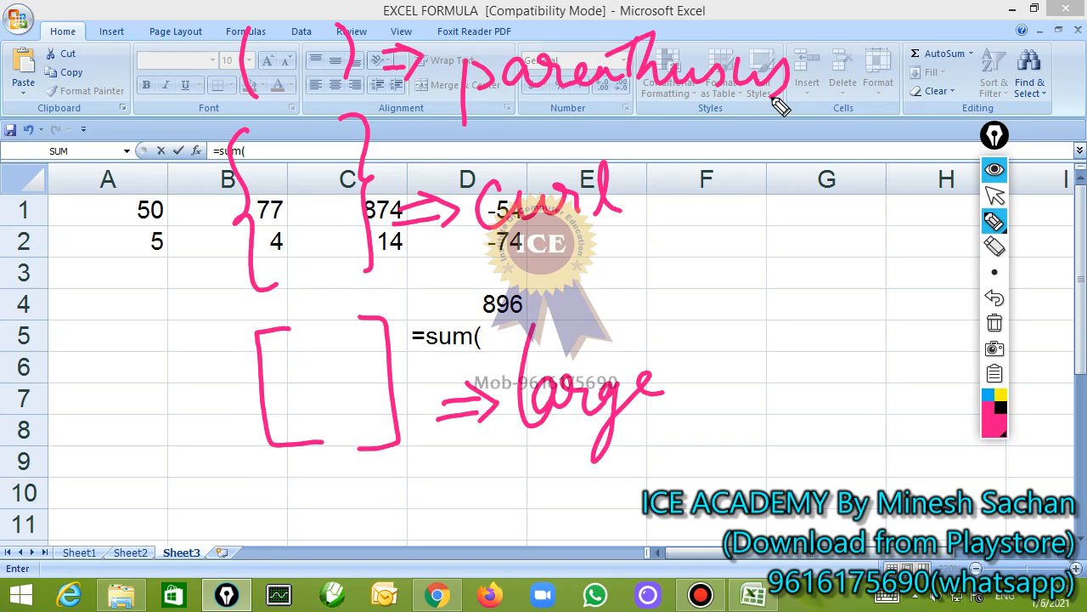
# Clear the pen annotations from the screen and return to editing the SUM formula in D5
pyautogui.click(994, 323)
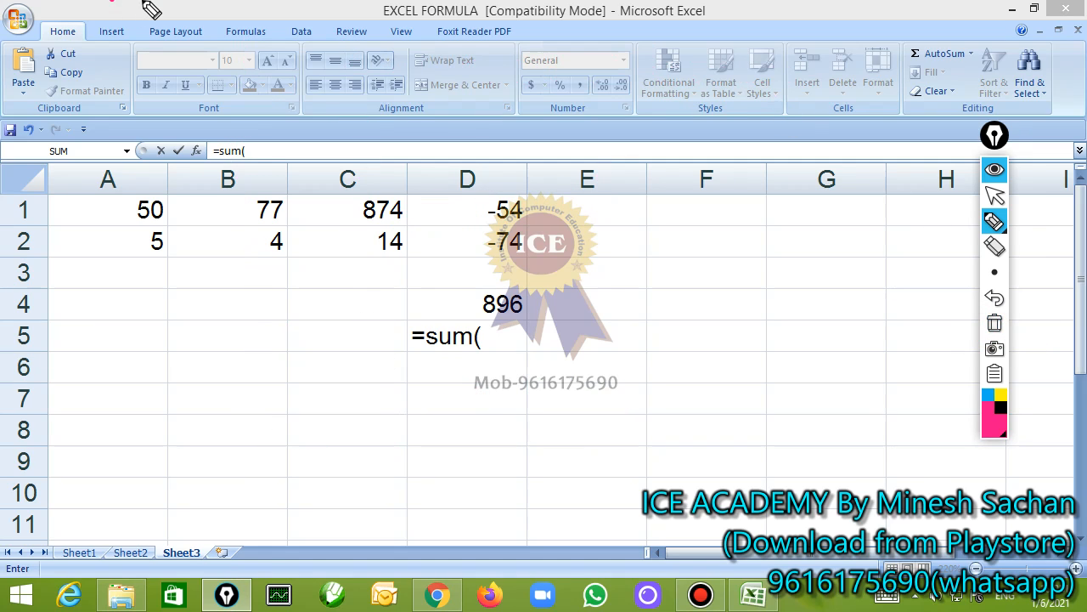
pyautogui.click(994, 195)
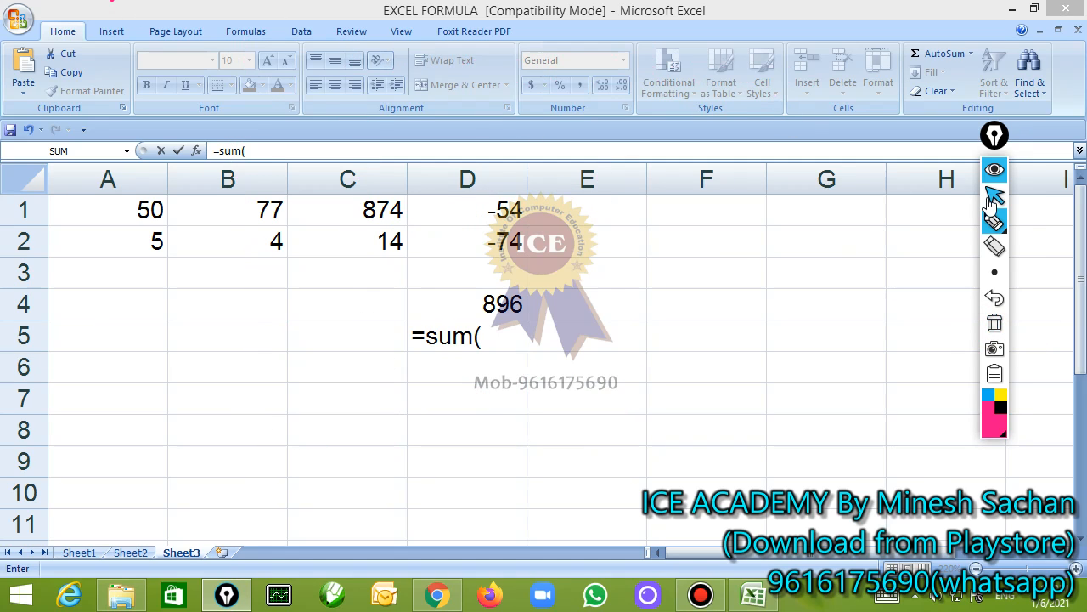
pyautogui.click(484, 340)
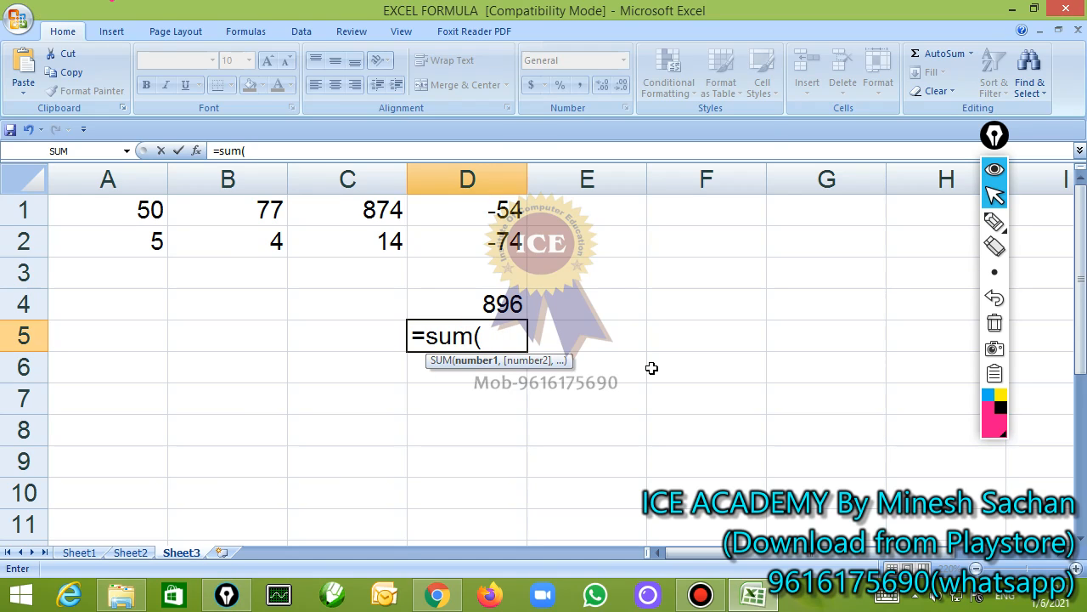
# Complete the SUM formula in D5 with the range a1:d2
pyautogui.write('a1:')
pyautogui.write('d')
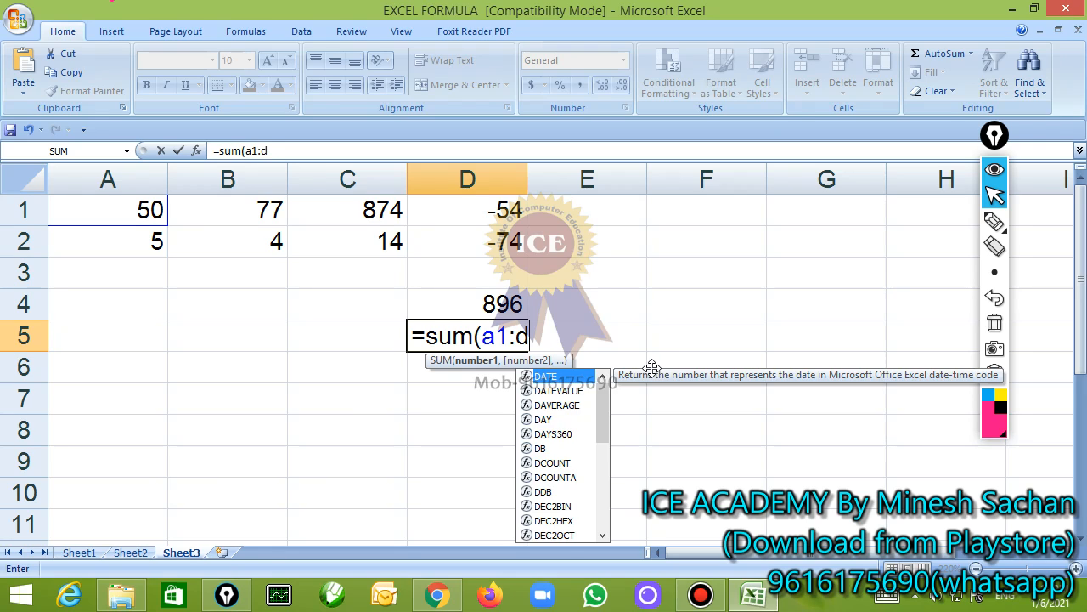
pyautogui.write('2)')
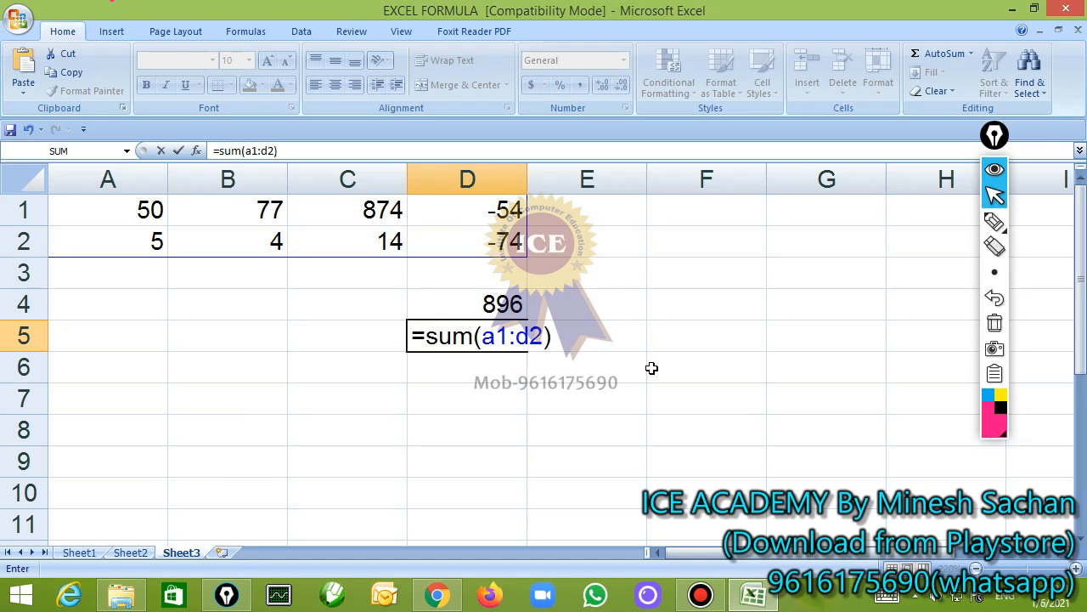
pyautogui.press('Return')
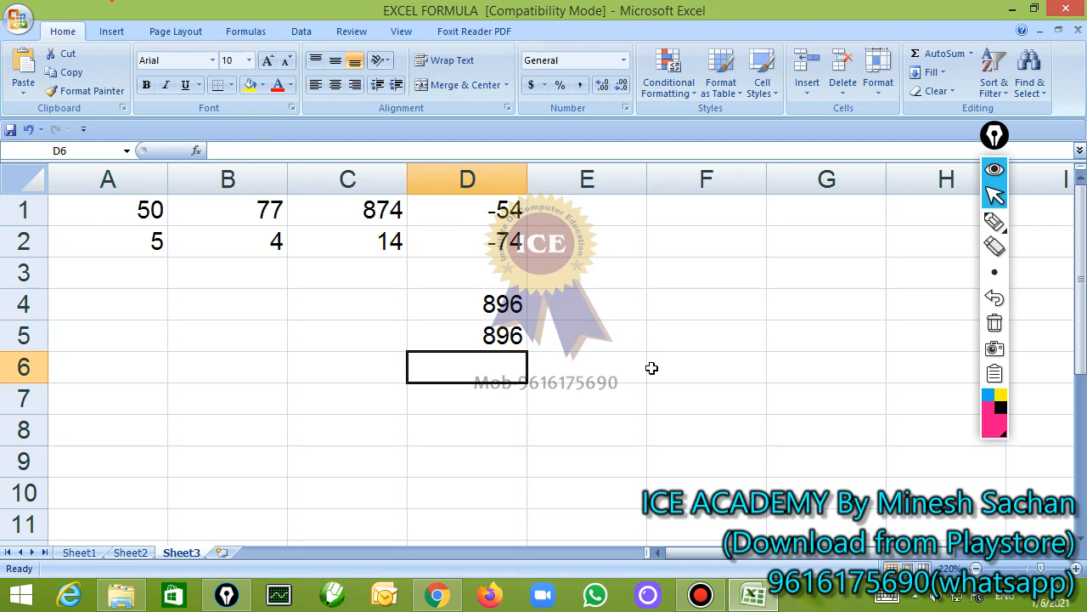
# Make D5 show its SUM formula as plain text instead of calculating it
pyautogui.press('Up')
pyautogui.press('F2')
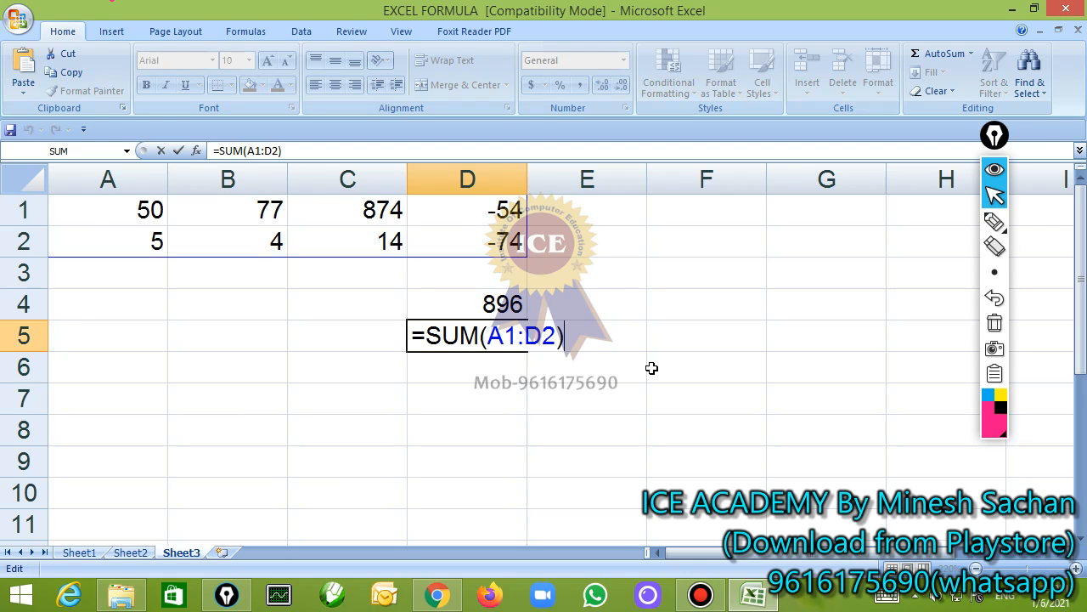
pyautogui.press('Left')
pyautogui.press('Left')
pyautogui.press('Left')
pyautogui.press('Left')
pyautogui.press('Left')
pyautogui.press('Left')
pyautogui.press('Left')
pyautogui.press('Left')
pyautogui.press('Left')
pyautogui.press('Left')
pyautogui.press('Left')
pyautogui.press('Return')
# Review the cell-by-cell addition formula in D4 and replace it with =a1+b1-a2*b2
pyautogui.press('Up')
pyautogui.press('Up')
pyautogui.press('F2')
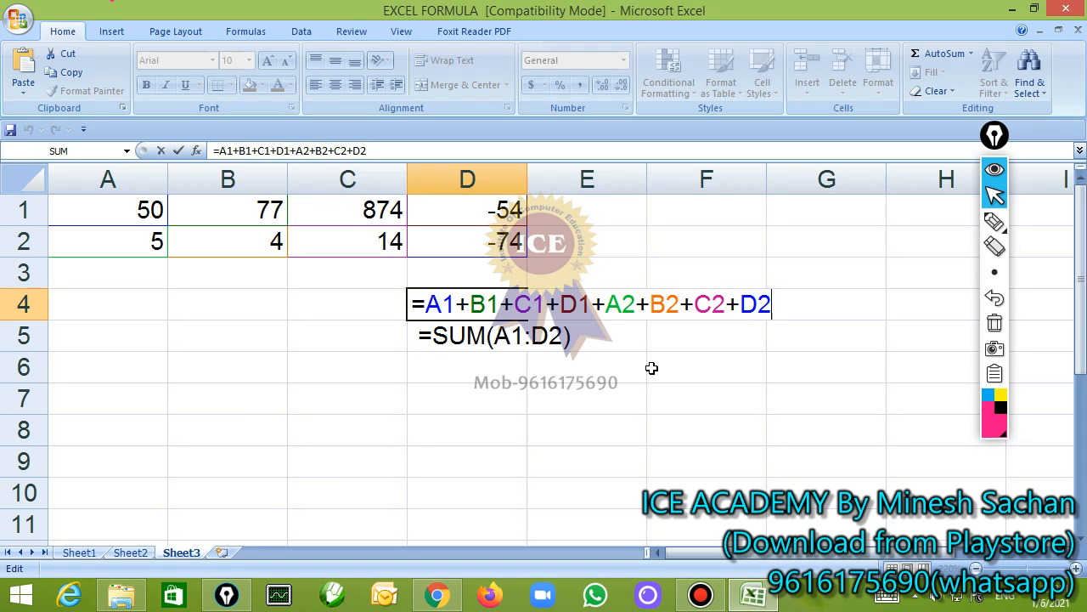
pyautogui.hotkey('ctrl', 'Return')
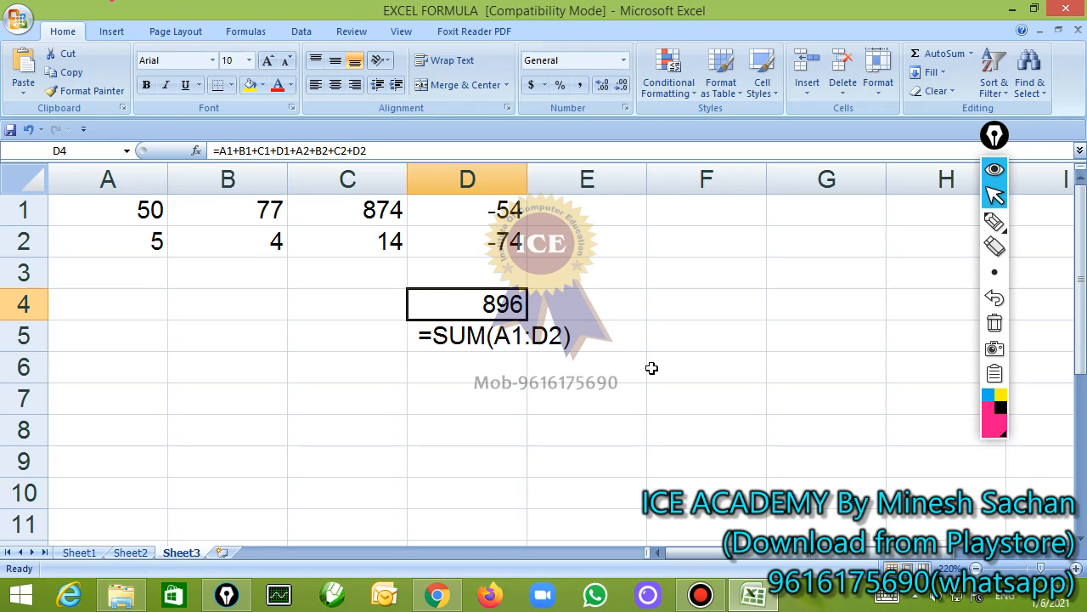
pyautogui.press('Delete')
pyautogui.write('=')
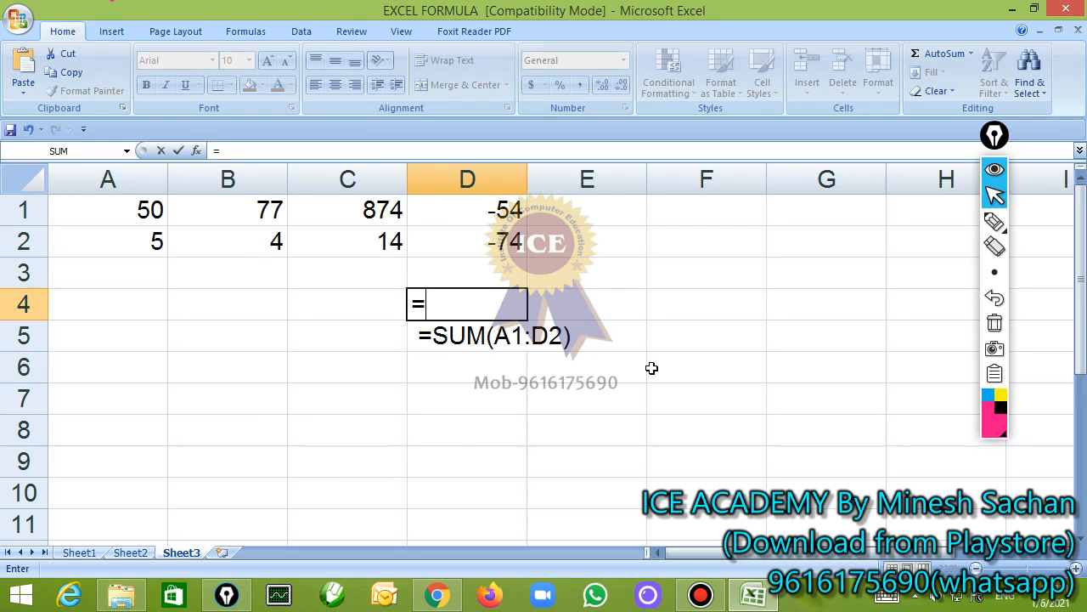
pyautogui.write('a1+')
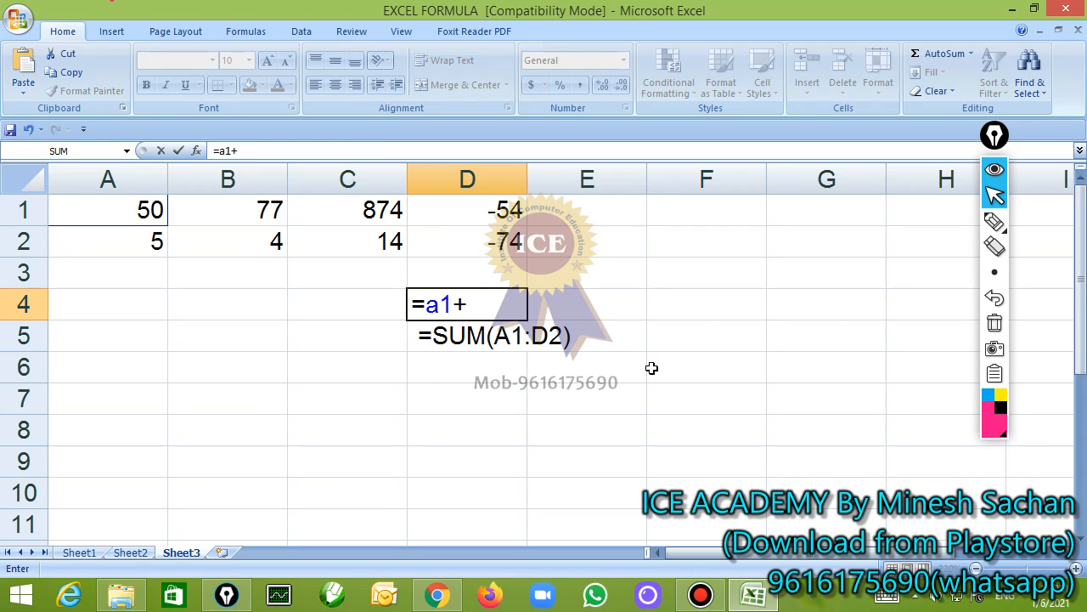
pyautogui.write('b1-a2*')
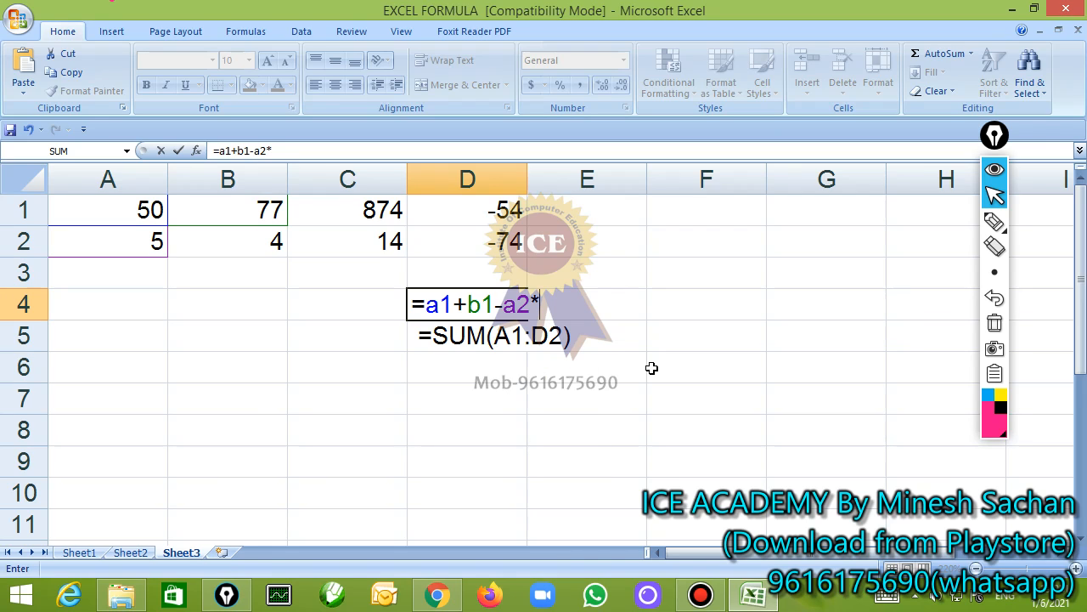
pyautogui.write('b2')
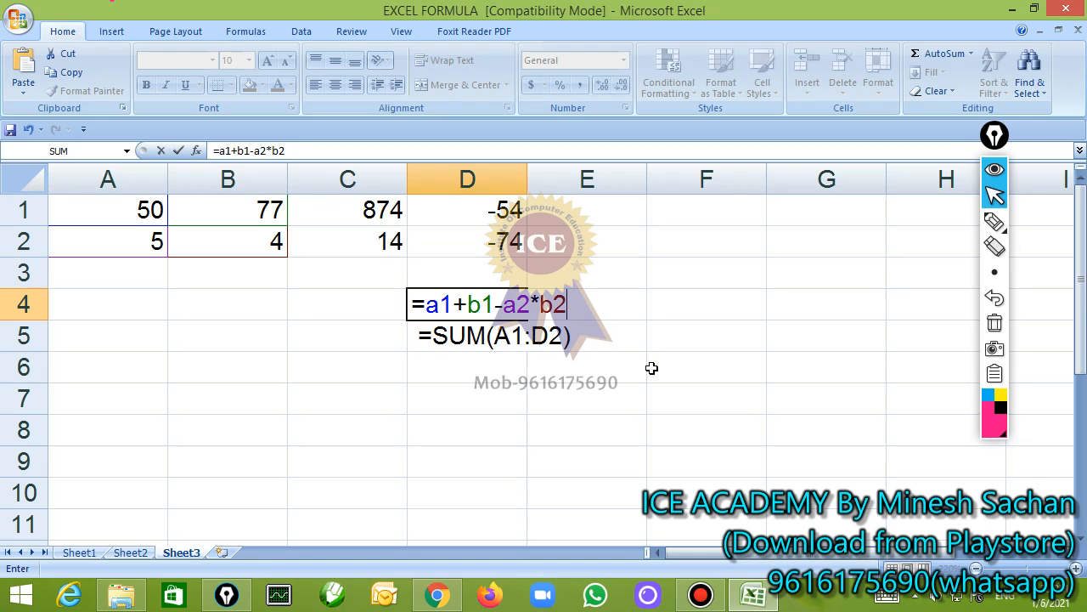
pyautogui.press('Return')
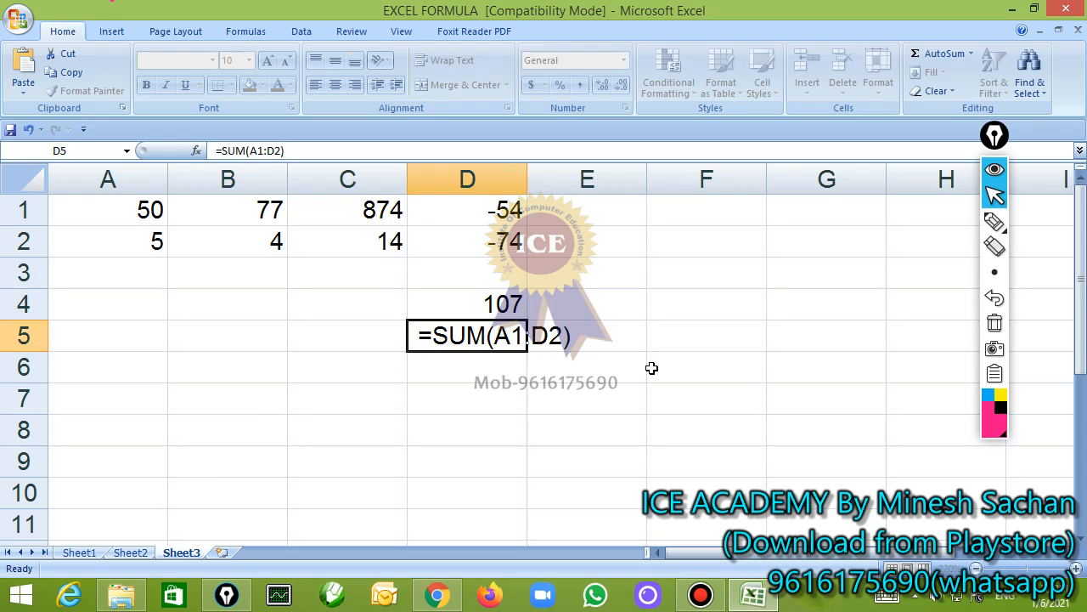
# Clear the numbers from the range A1:D2
pyautogui.press('Up')
pyautogui.press('Up')
pyautogui.press('Up')
pyautogui.press('Up')
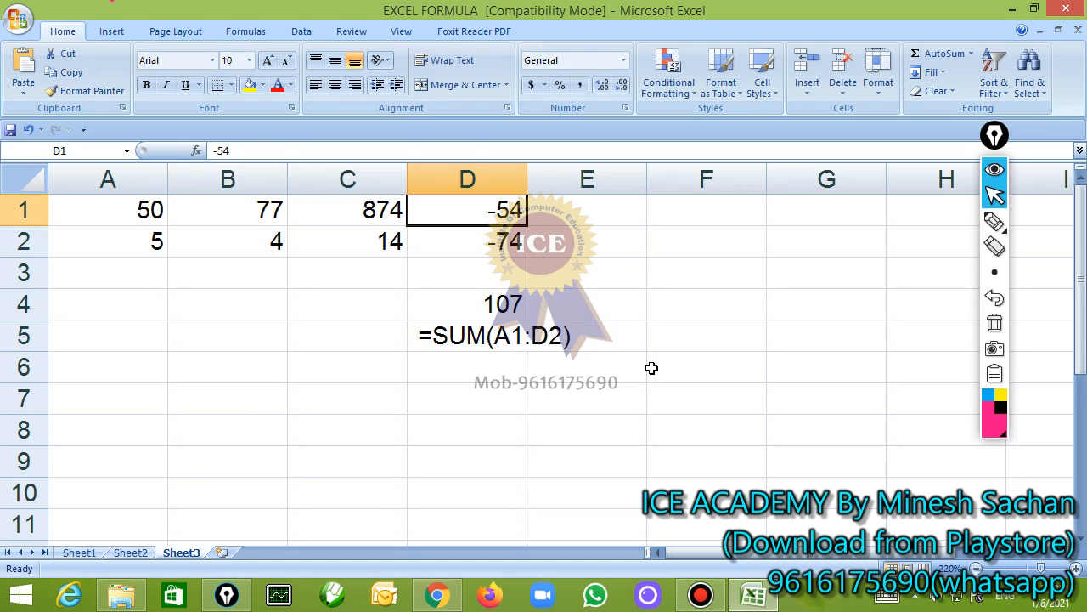
pyautogui.press('Left')
pyautogui.press('Left')
pyautogui.press('Left')
pyautogui.hotkey('shift', 'Right')
pyautogui.hotkey('shift', 'Right')
pyautogui.hotkey('shift', 'Right')
pyautogui.hotkey('shift', 'Down')
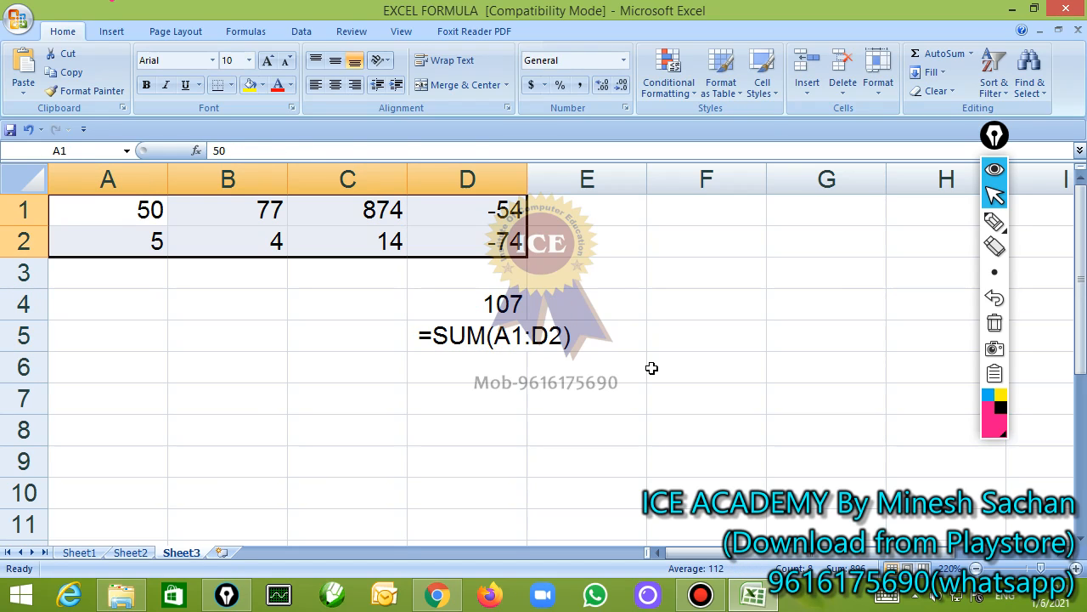
pyautogui.press('Delete')
pyautogui.press('Up')
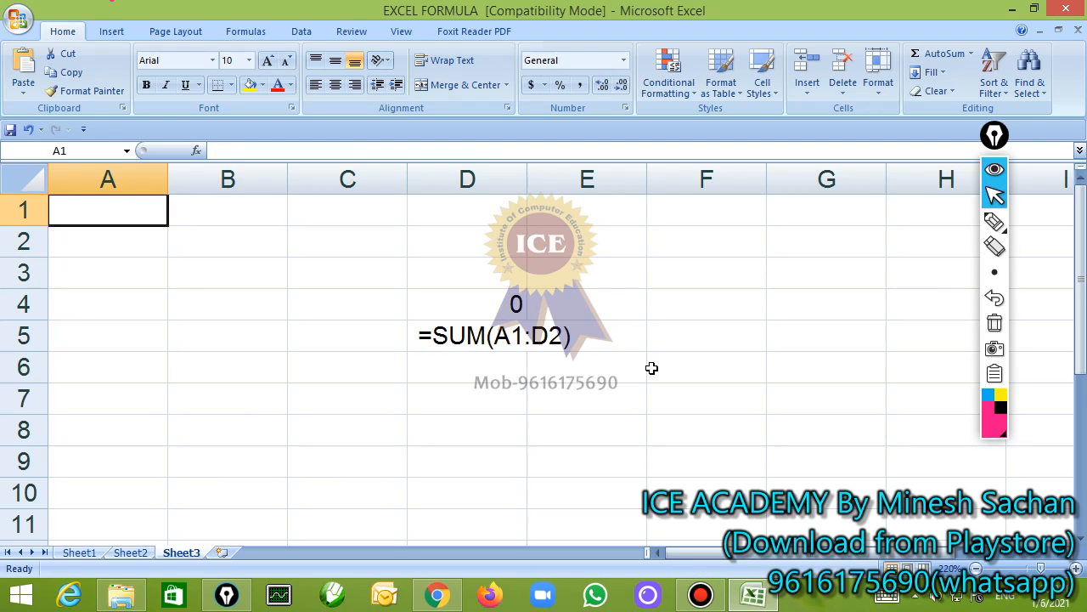
# Enter 5, 2, 4 and 5 in cells A1 to D1
pyautogui.write('5')
pyautogui.press('Tab')
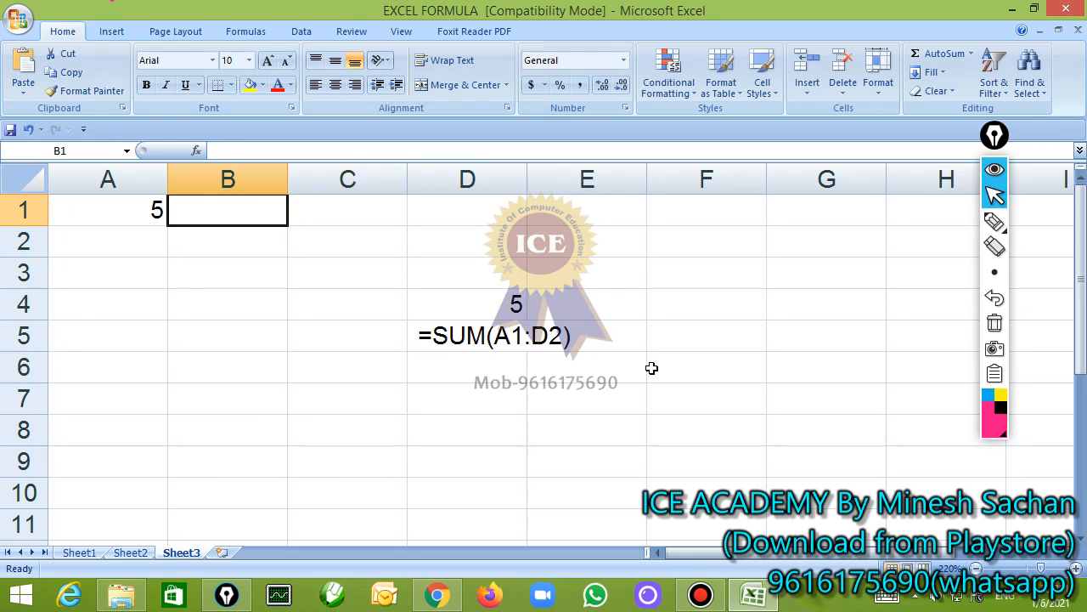
pyautogui.write('2')
pyautogui.press('Tab')
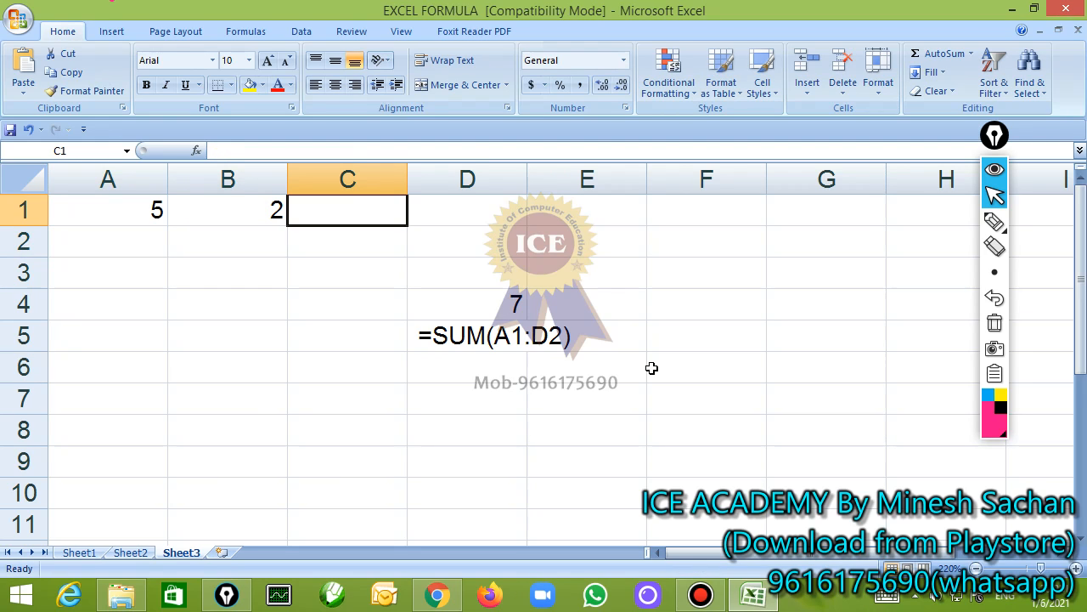
pyautogui.write('4')
pyautogui.press('Tab')
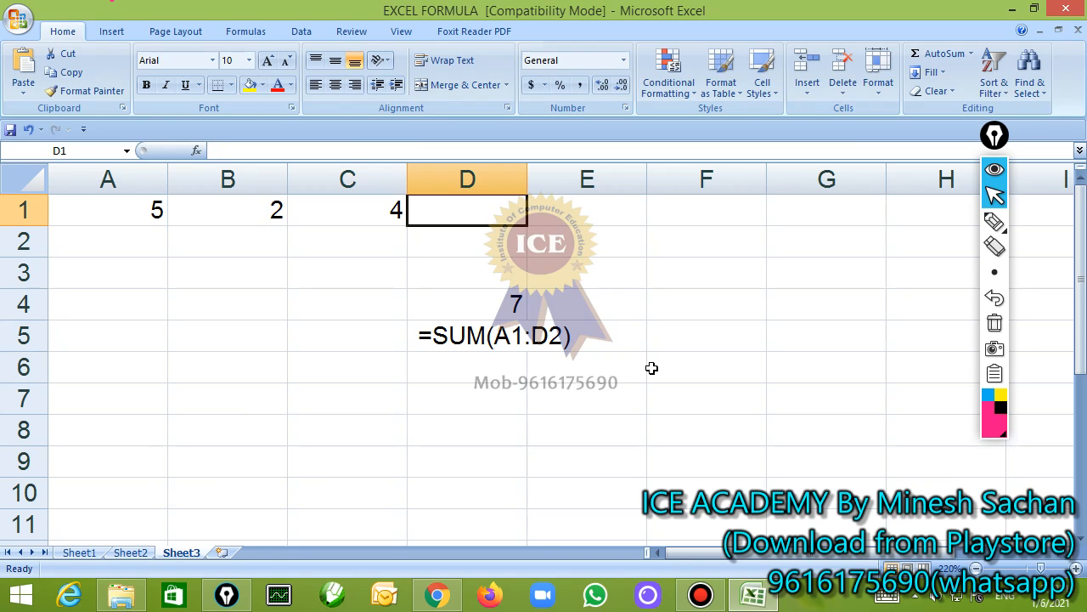
pyautogui.write('5')
pyautogui.press('Return')
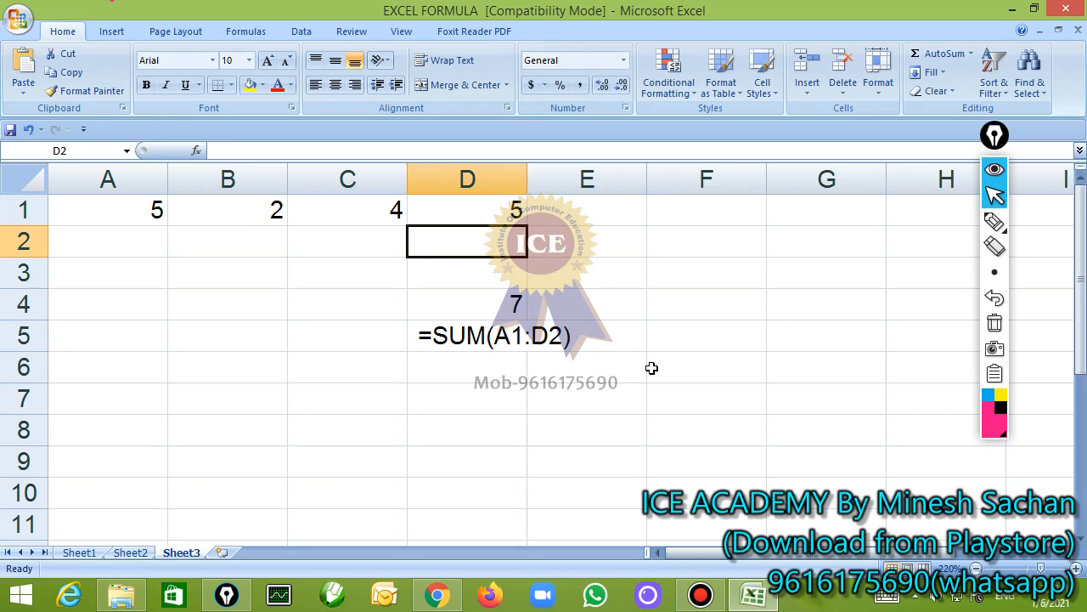
# Enter the mixed-operator formula =a1-b1/c1*d1 in D2
pyautogui.write('=a')
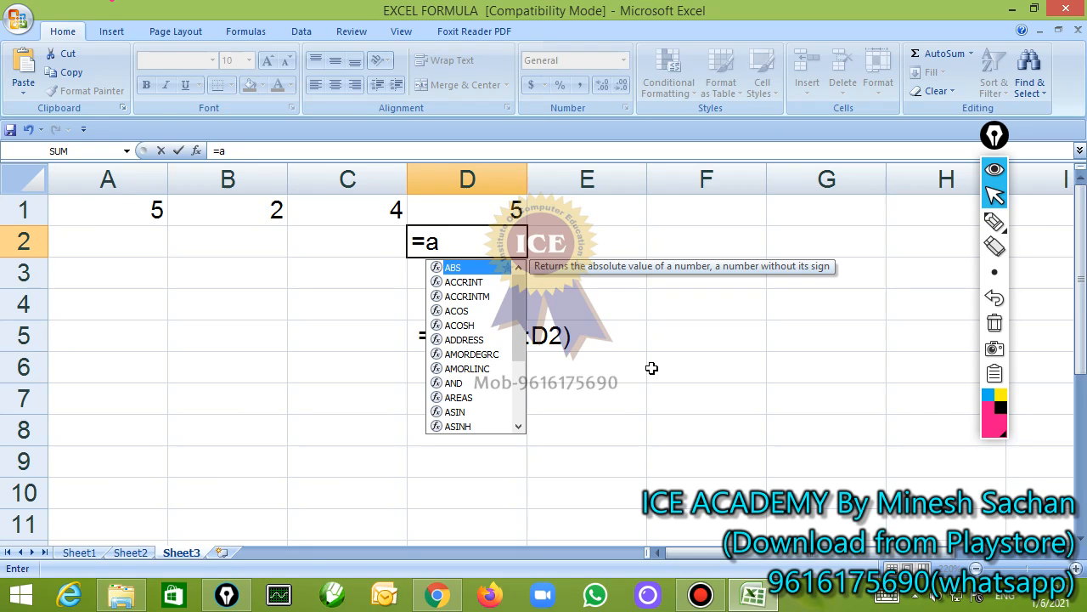
pyautogui.write('1-')
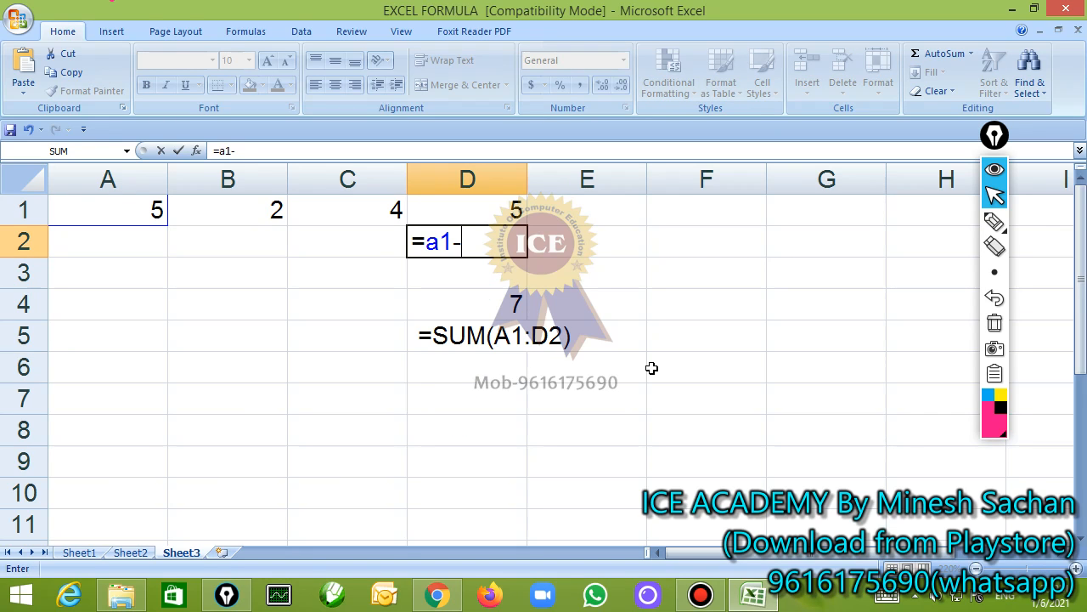
pyautogui.write('b1*c1')
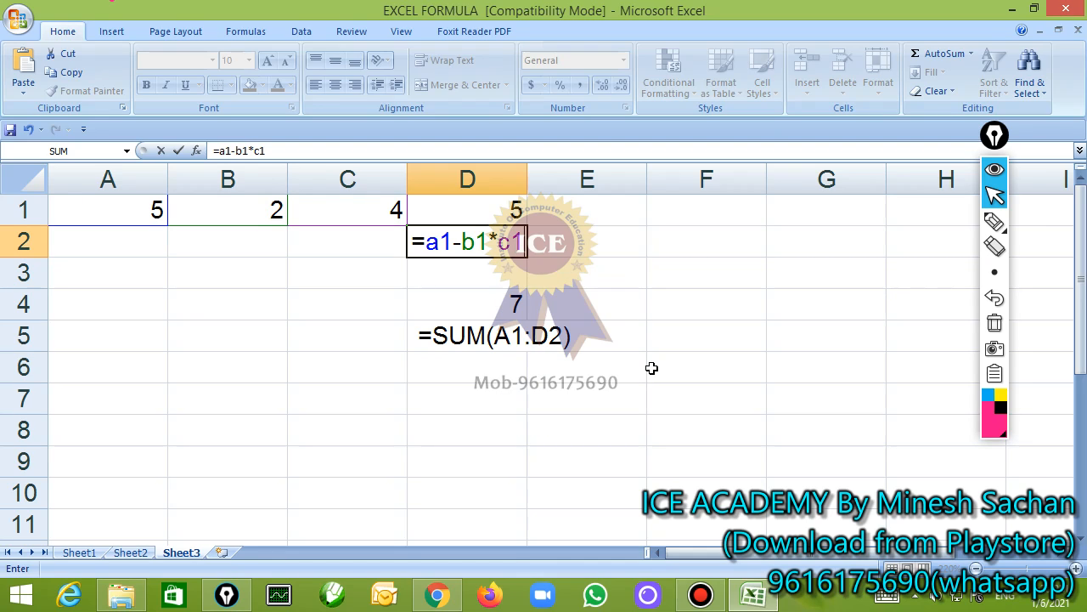
pyautogui.write('/')
pyautogui.press('BackSpace')
pyautogui.press('BackSpace')
pyautogui.press('BackSpace')
pyautogui.press('BackSpace')
pyautogui.write('/c1*d1')
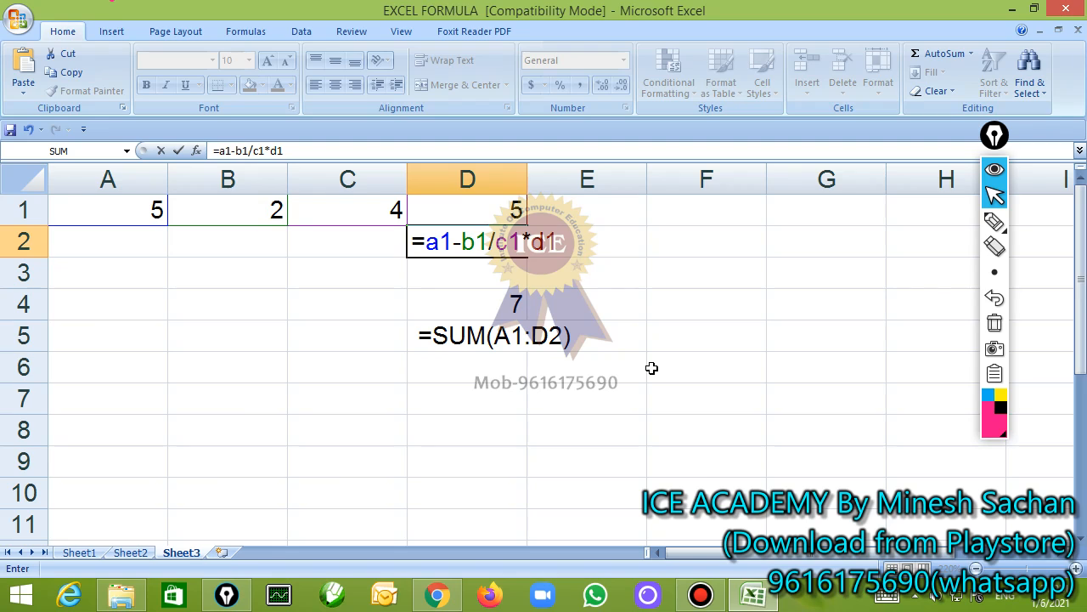
pyautogui.press('Return')
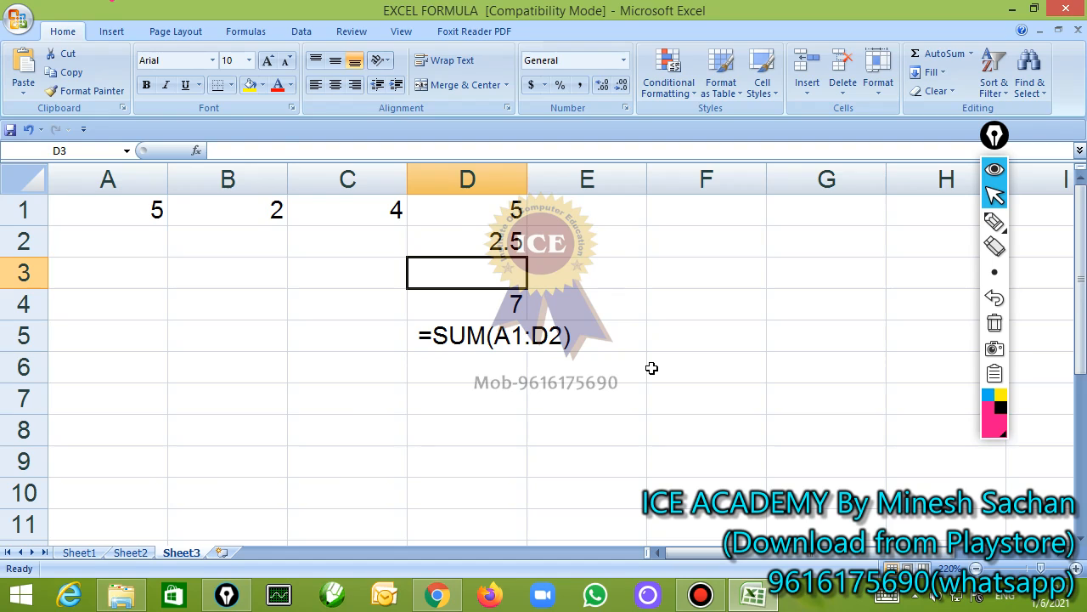
# Set A1 to 6 and D1 to 2, and open the formula in D2 for editing
pyautogui.press('Up')
pyautogui.press('Up')
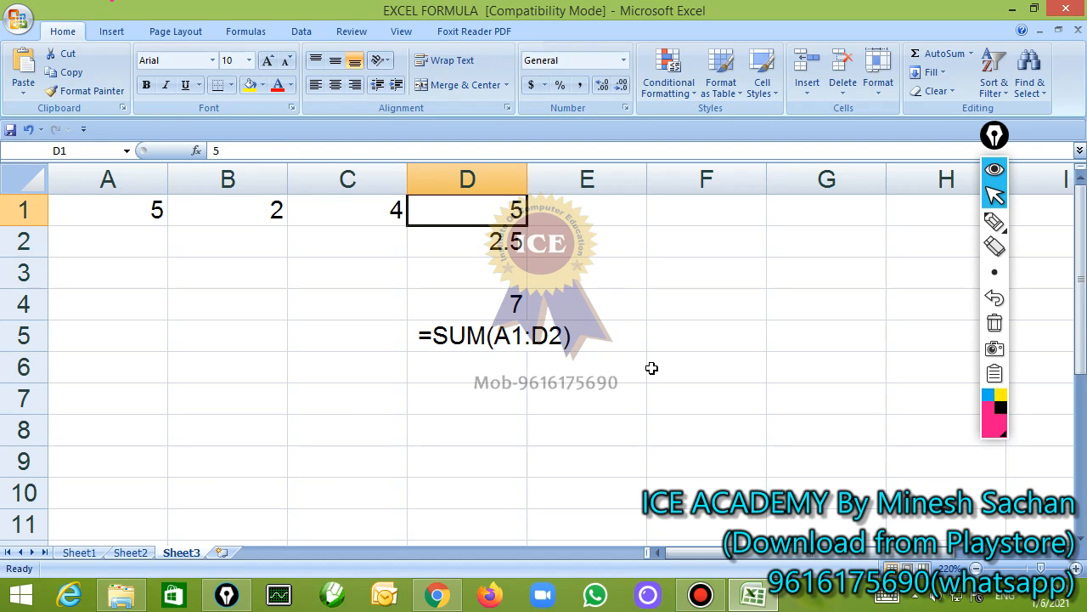
pyautogui.press('Left')
pyautogui.press('Left')
pyautogui.press('Left')
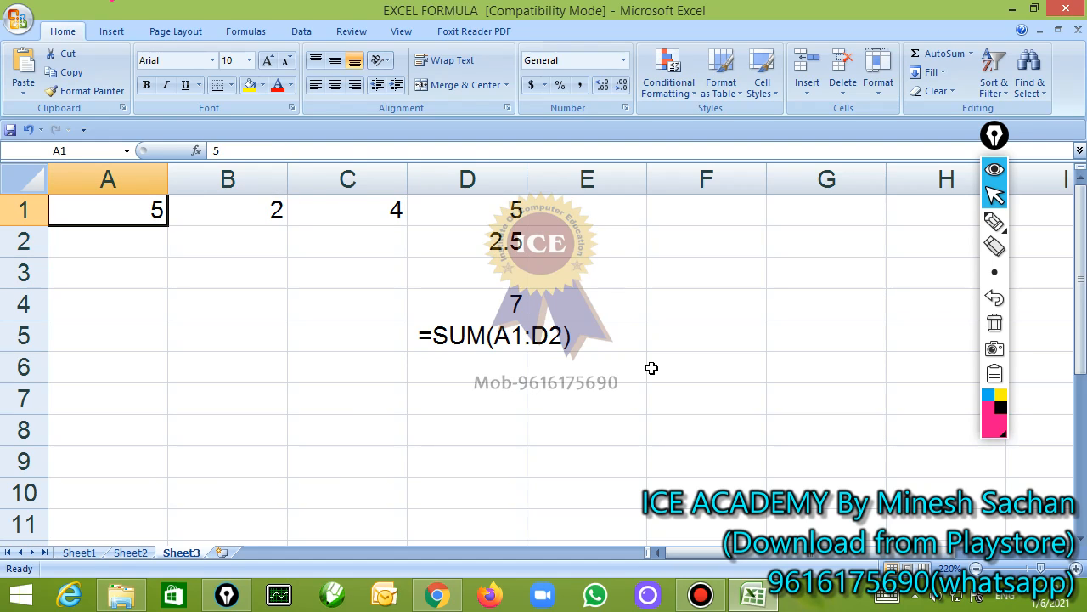
pyautogui.write('6')
pyautogui.press('Right')
pyautogui.press('Right')
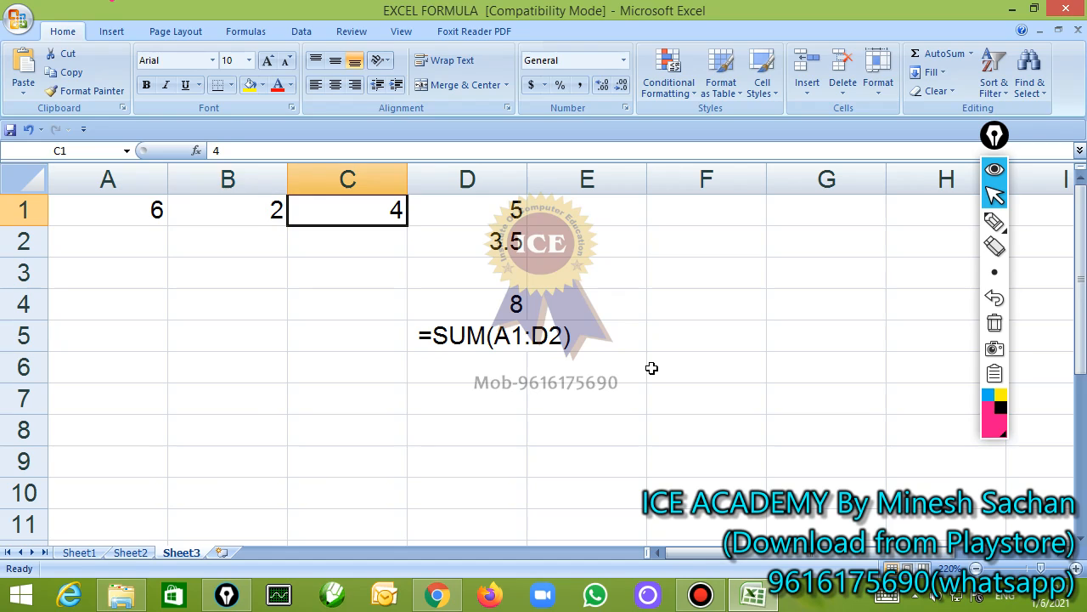
pyautogui.press('Right')
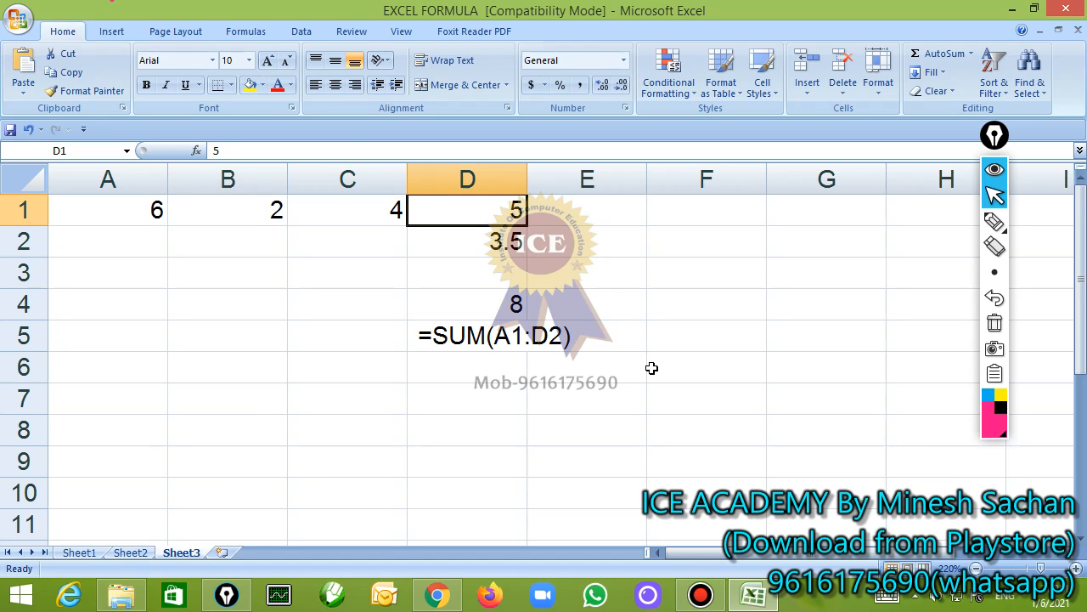
pyautogui.write('2')
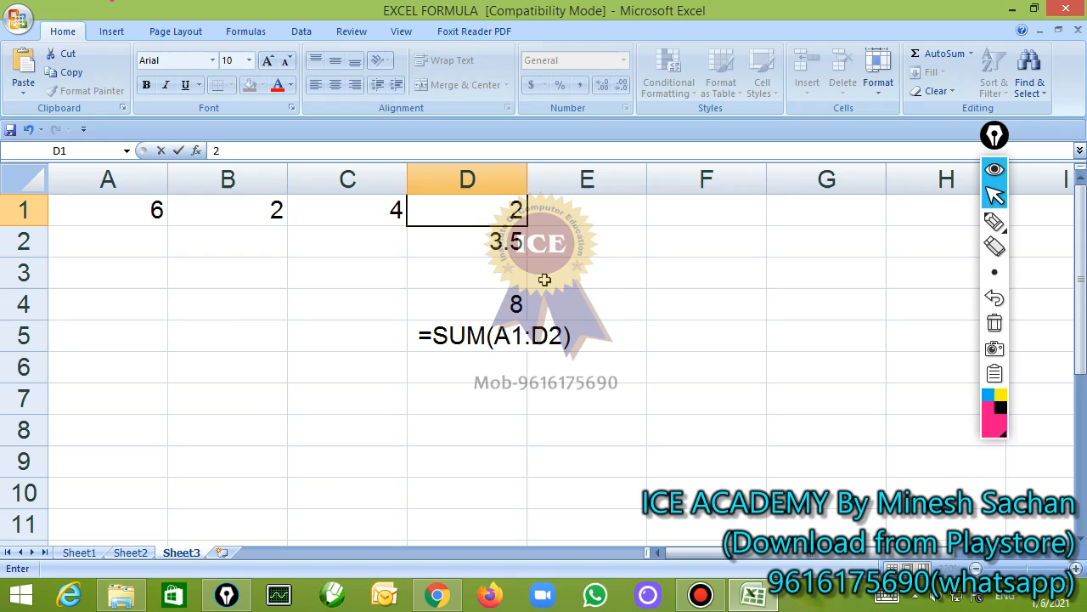
pyautogui.doubleClick(508, 242)
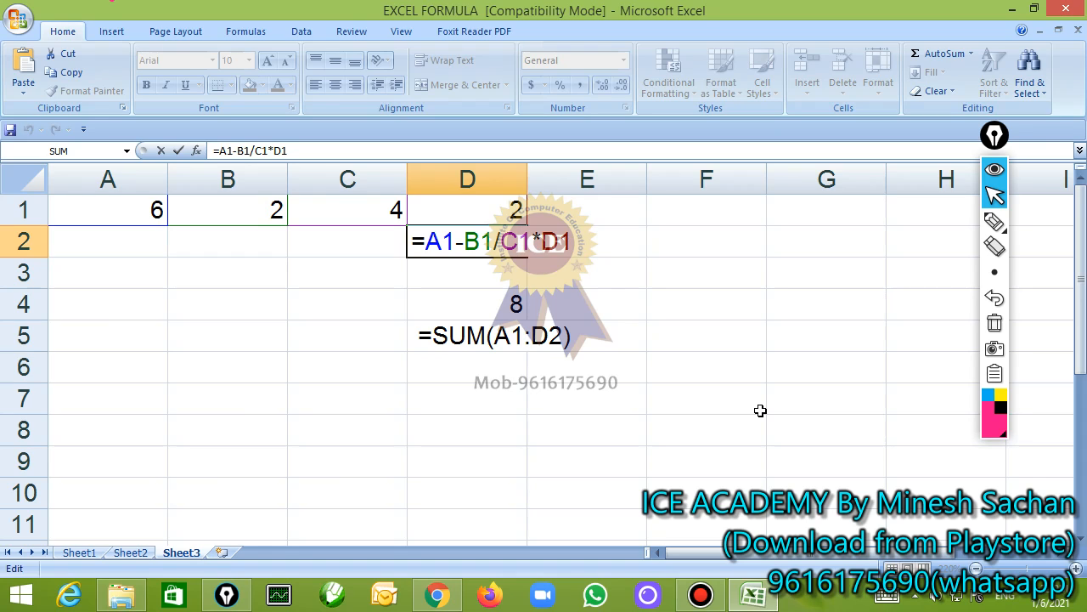
# With the annotation pen, draw a rightward arrow with a bar at its start beneath the D2 formula, and erase it
pyautogui.click(994, 221)
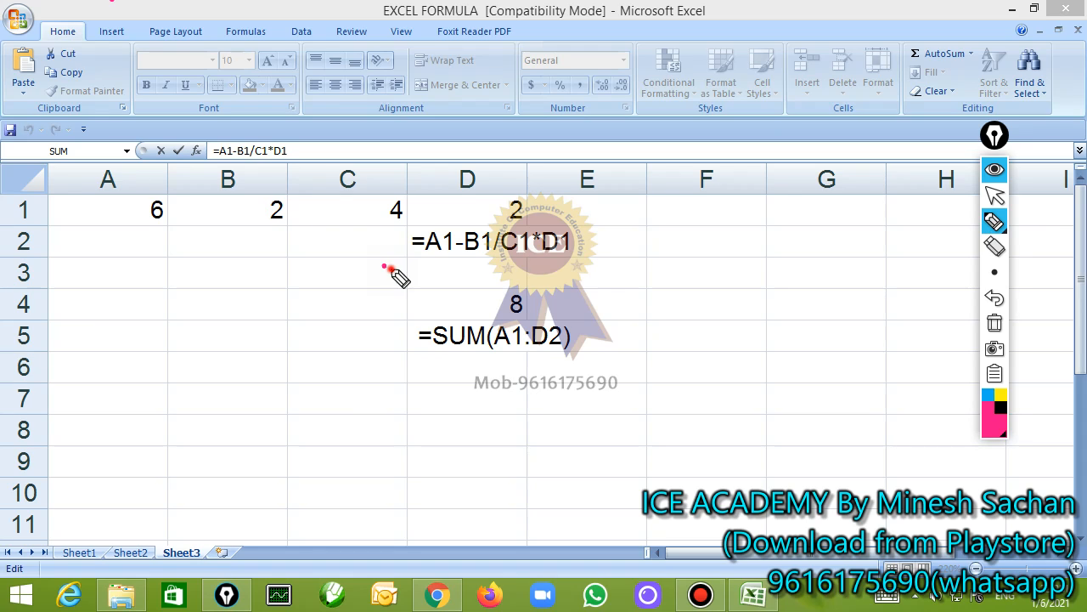
pyautogui.moveTo(383, 268)
pyautogui.mouseDown()
pyautogui.moveTo(493, 260)
pyautogui.moveTo(500, 268)
pyautogui.moveTo(477, 283)
pyautogui.moveTo(510, 262)
pyautogui.moveTo(476, 277)
pyautogui.mouseUp()
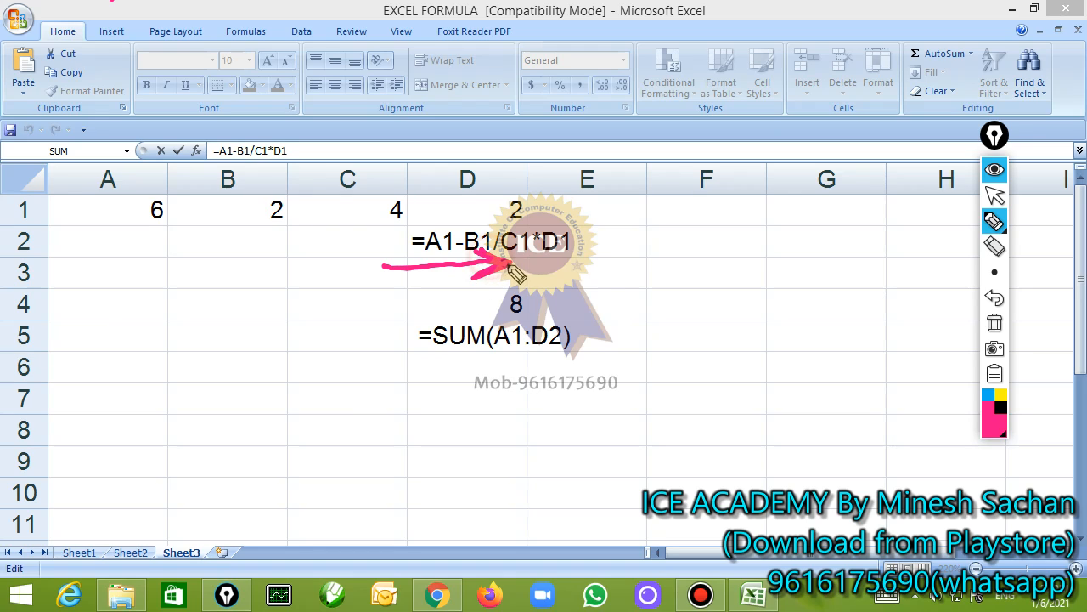
pyautogui.moveTo(384, 257); pyautogui.dragTo(386, 280)
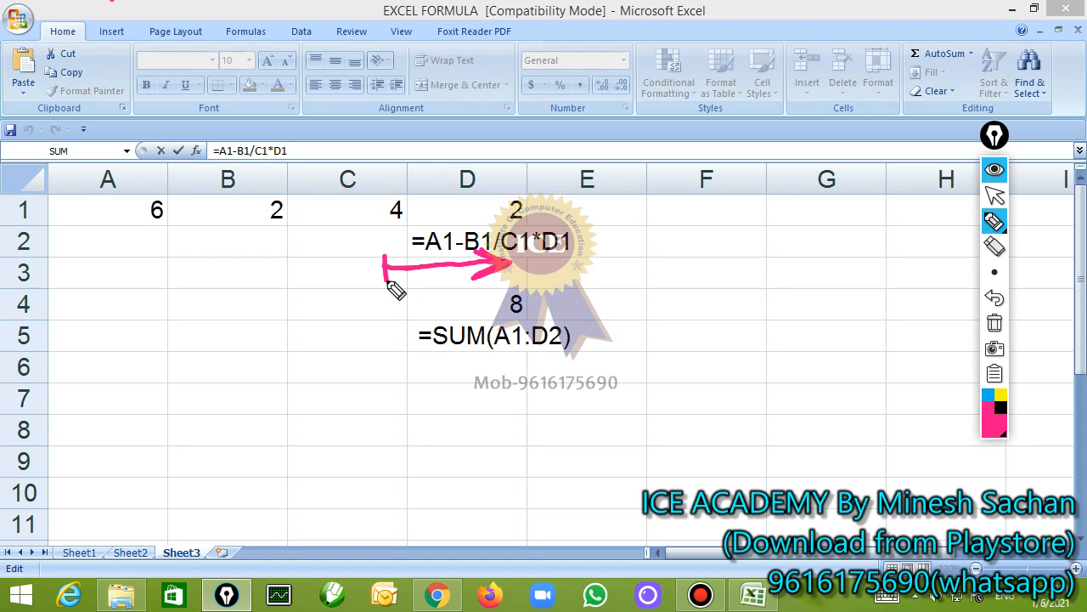
pyautogui.click(994, 323)
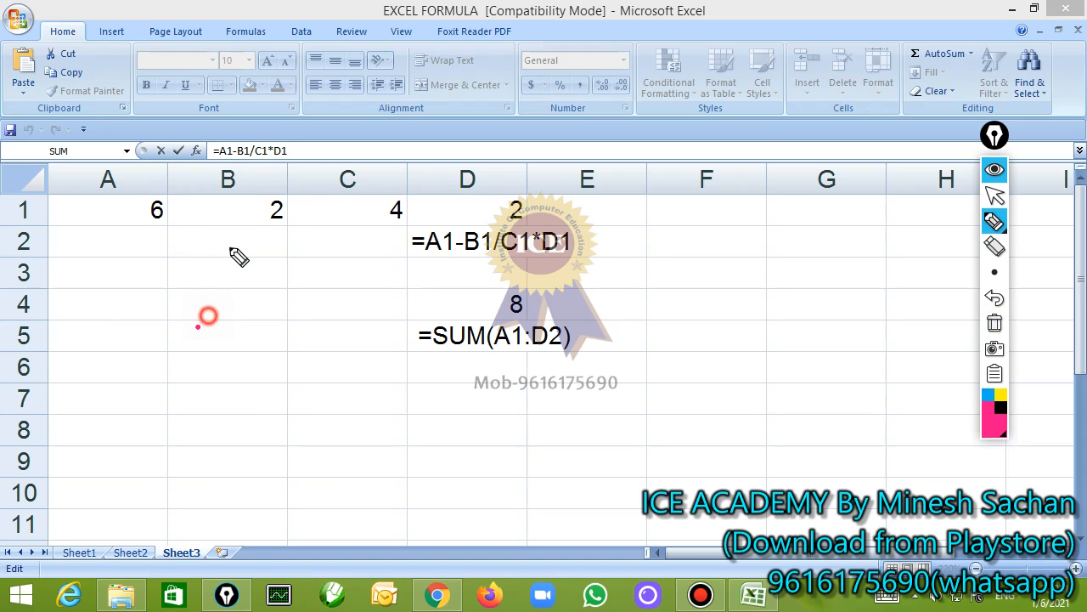
# Handwrite "form" with a rising underline over columns B and C, erase it and return to the normal pointer
pyautogui.moveTo(231, 245)
pyautogui.mouseDown()
pyautogui.moveTo(216, 352)
pyautogui.moveTo(238, 364)
pyautogui.moveTo(340, 334)
pyautogui.moveTo(351, 348)
pyautogui.mouseUp()
pyautogui.moveTo(217, 406); pyautogui.dragTo(420, 347)
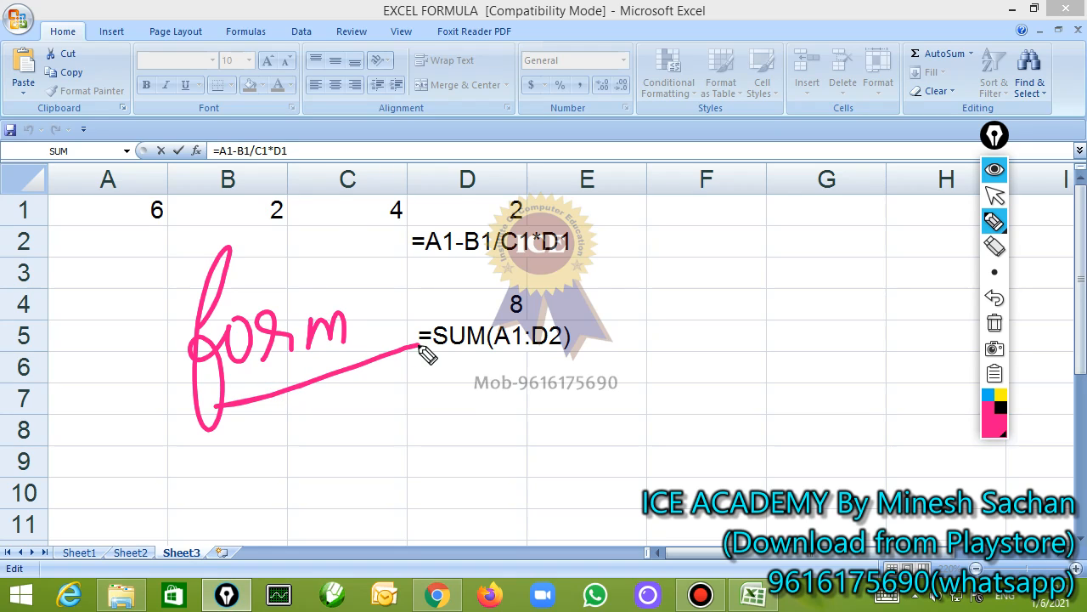
pyautogui.click(995, 322)
pyautogui.click(995, 195)
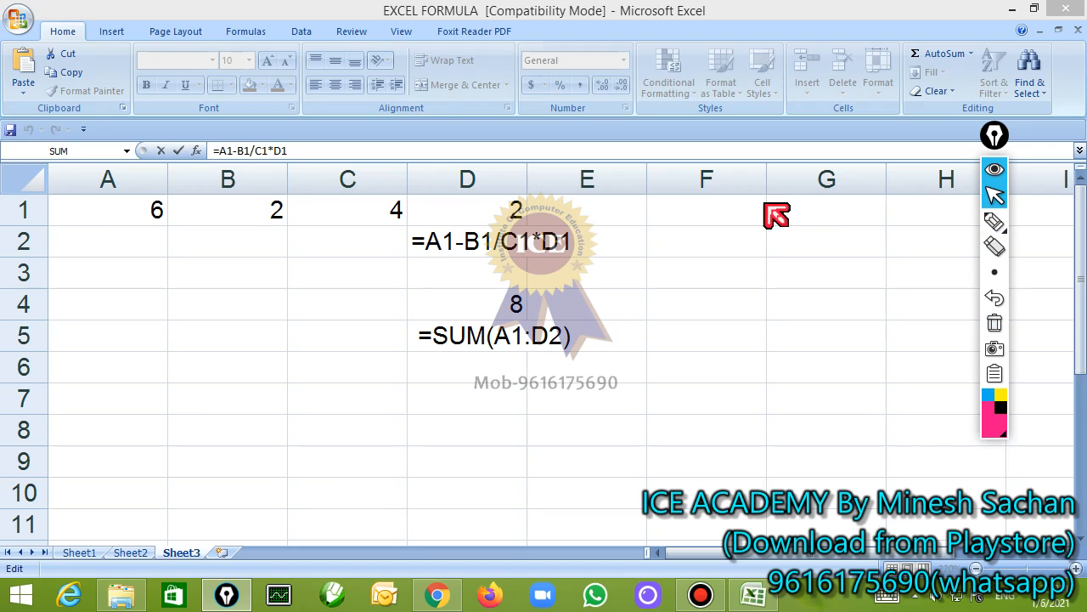
# Handwrite "BODMAS" with the annotation pen across columns B to D, underline its B and D, erase everything and return to the normal pointer
pyautogui.click(480, 237)
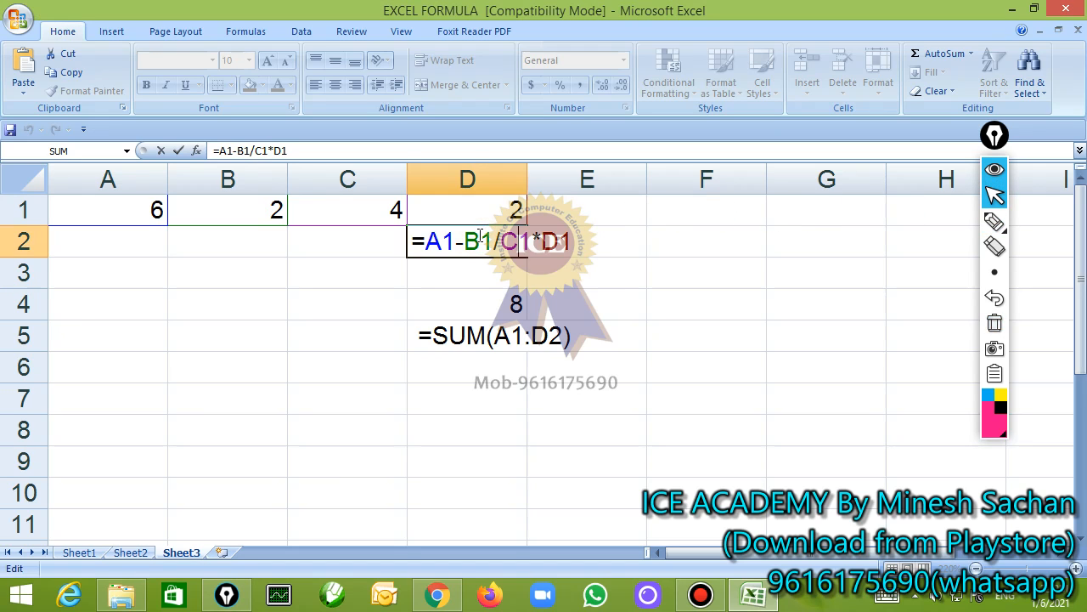
pyautogui.click(994, 221)
pyautogui.moveTo(223, 333)
pyautogui.mouseDown()
pyautogui.moveTo(230, 361)
pyautogui.moveTo(311, 374)
pyautogui.moveTo(391, 334)
pyautogui.moveTo(431, 346)
pyautogui.moveTo(496, 340)
pyautogui.mouseUp()
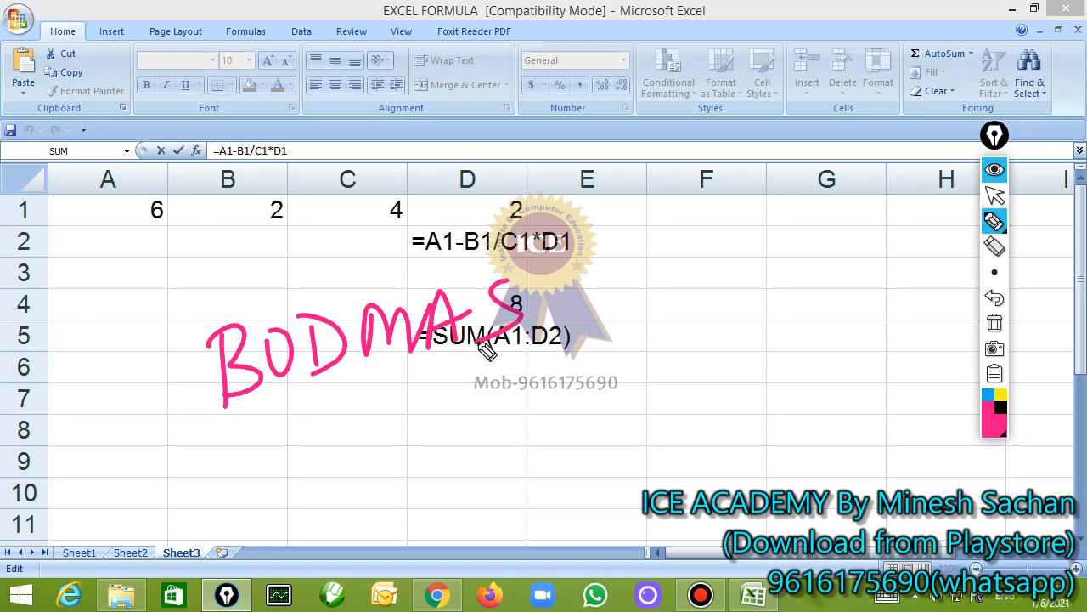
pyautogui.moveTo(222, 412); pyautogui.dragTo(357, 375)
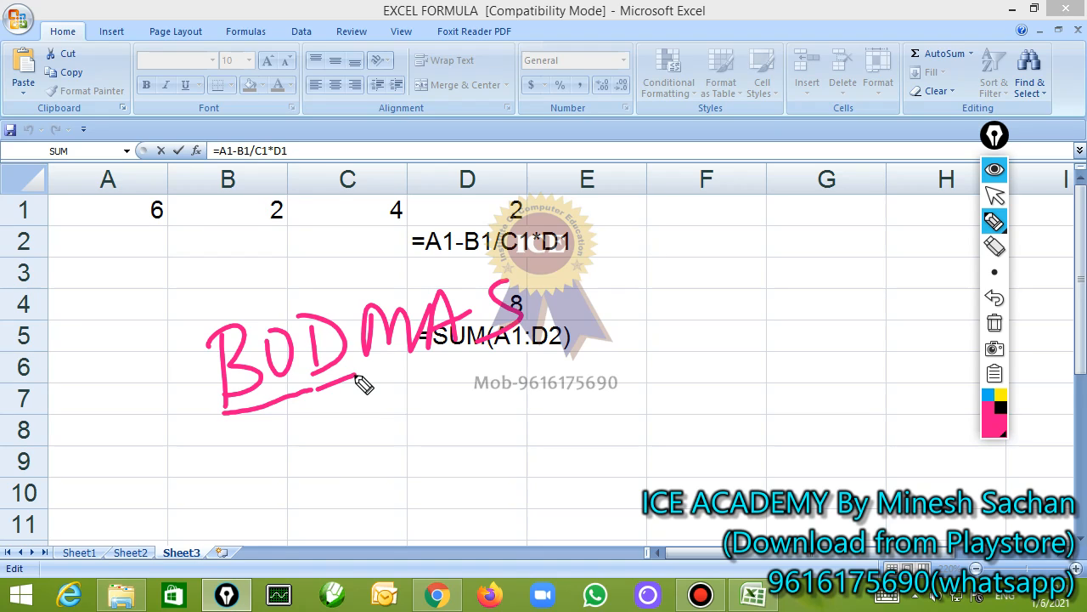
pyautogui.click(995, 324)
pyautogui.click(995, 196)
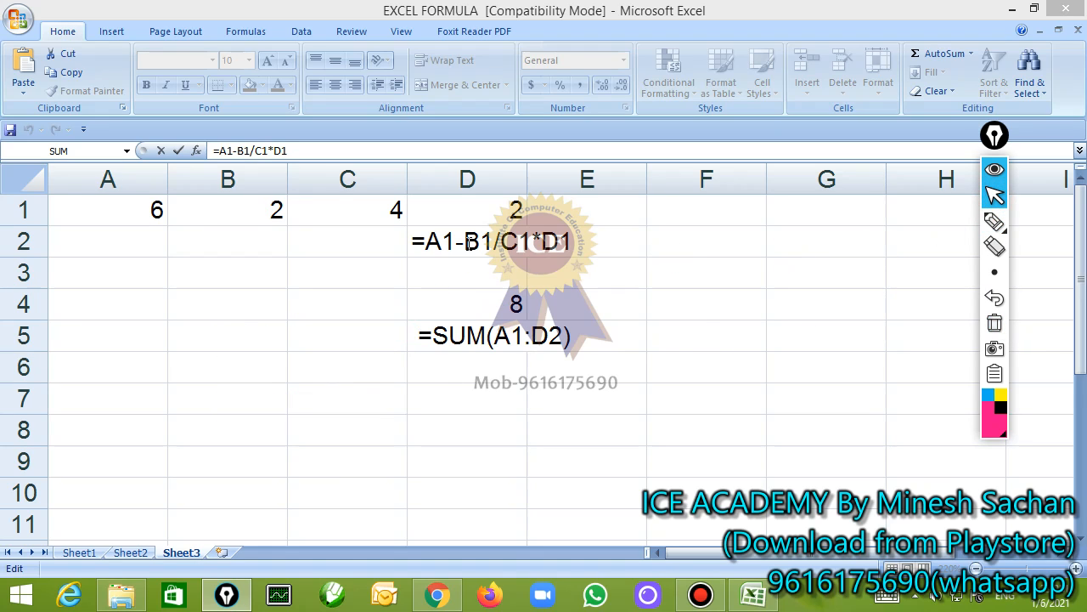
# Highlight the B1/C1 part of the formula in D2, confirm the formula and reselect D2
pyautogui.doubleClick(478, 247)
pyautogui.moveTo(466, 242); pyautogui.dragTo(520, 242)
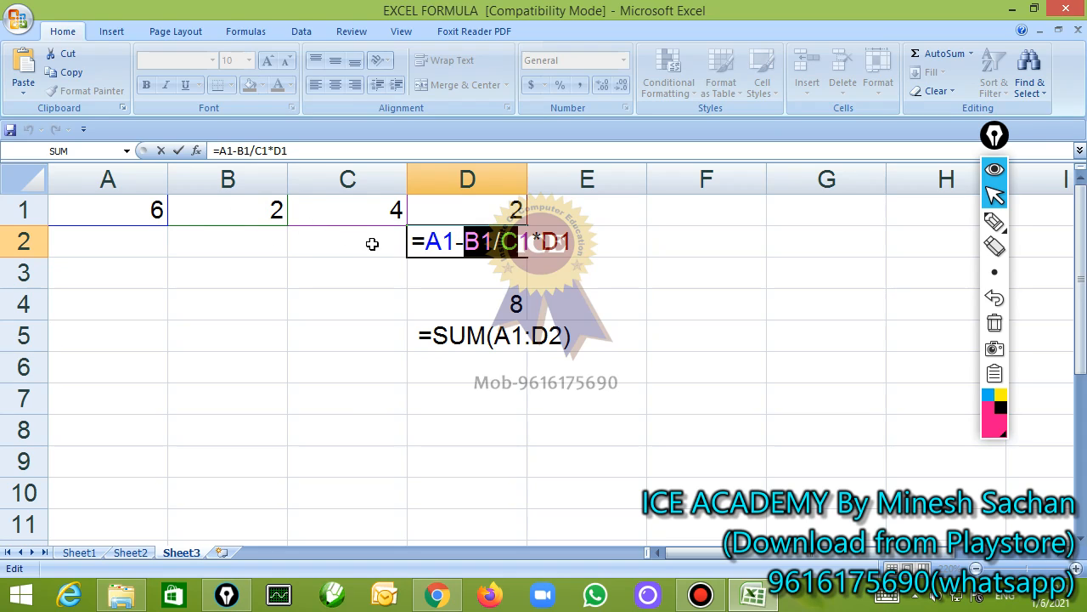
pyautogui.click(501, 243)
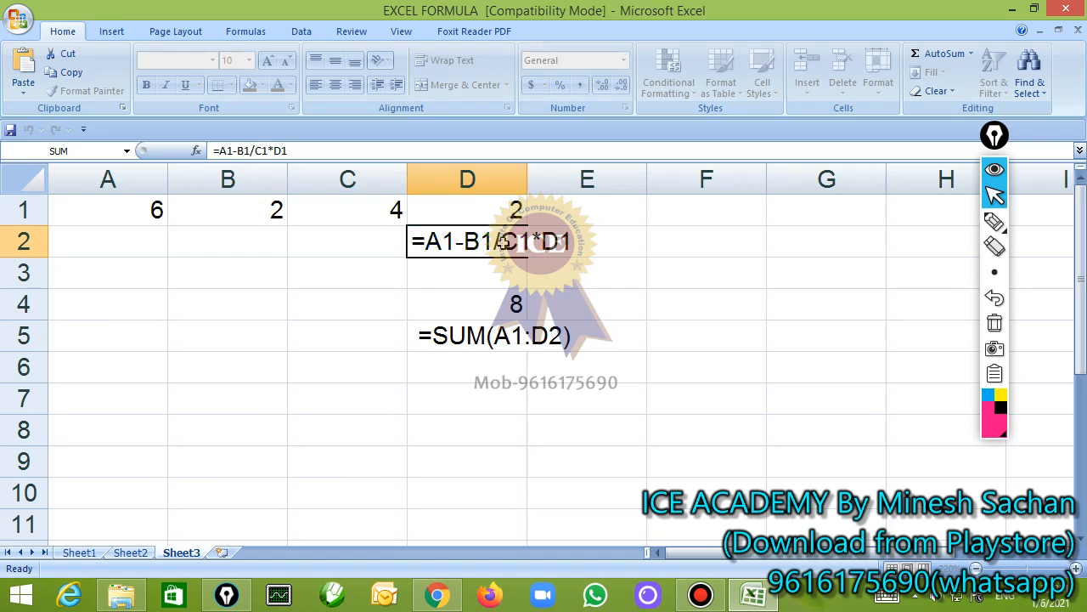
pyautogui.press('Return')
pyautogui.click(503, 243)
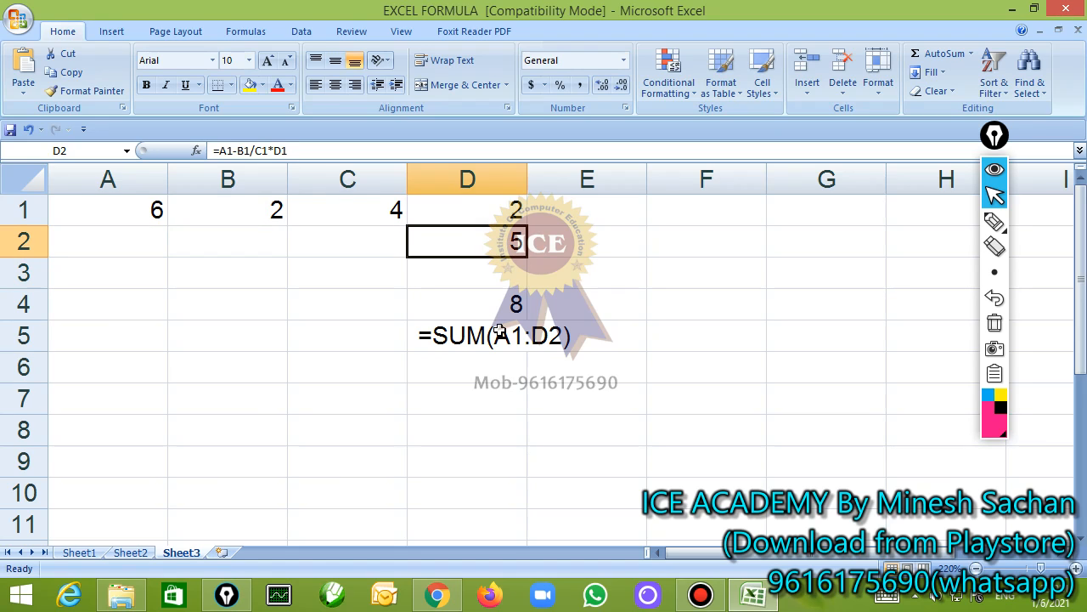
# Delete the SUM formula text in D5 and clear the contents of A1:D4 on Sheet3
pyautogui.click(438, 339)
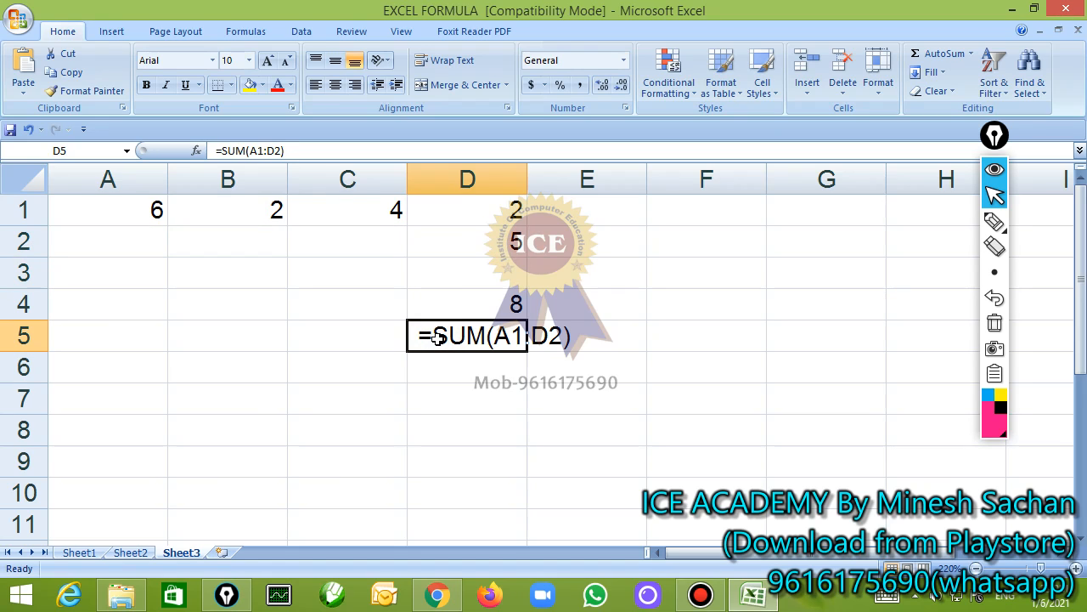
pyautogui.press('Delete')
pyautogui.moveTo(119, 219); pyautogui.dragTo(478, 306)
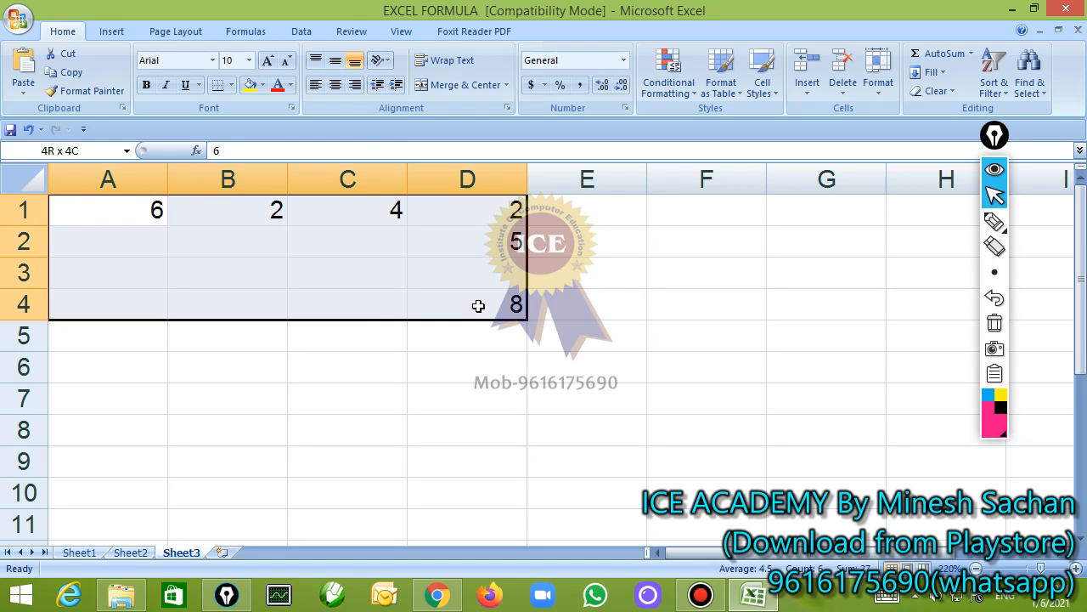
pyautogui.click(17, 15)
pyautogui.click(517, 307)
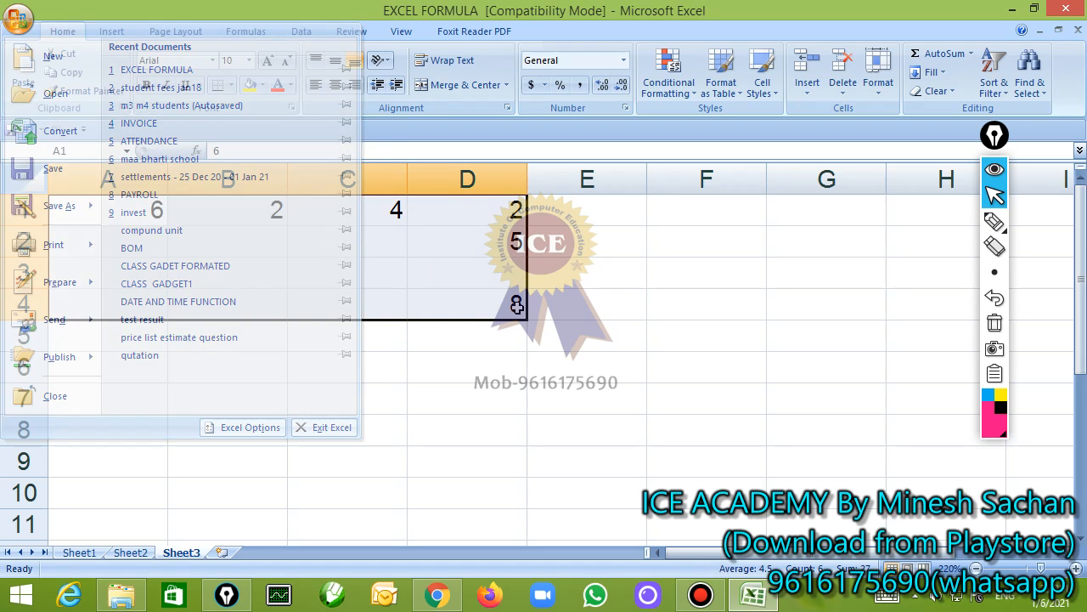
pyautogui.press('Delete')
# On Sheet1, remove the leading space before =SUM(B3:D3) in E3 and confirm the formula
pyautogui.click(81, 552)
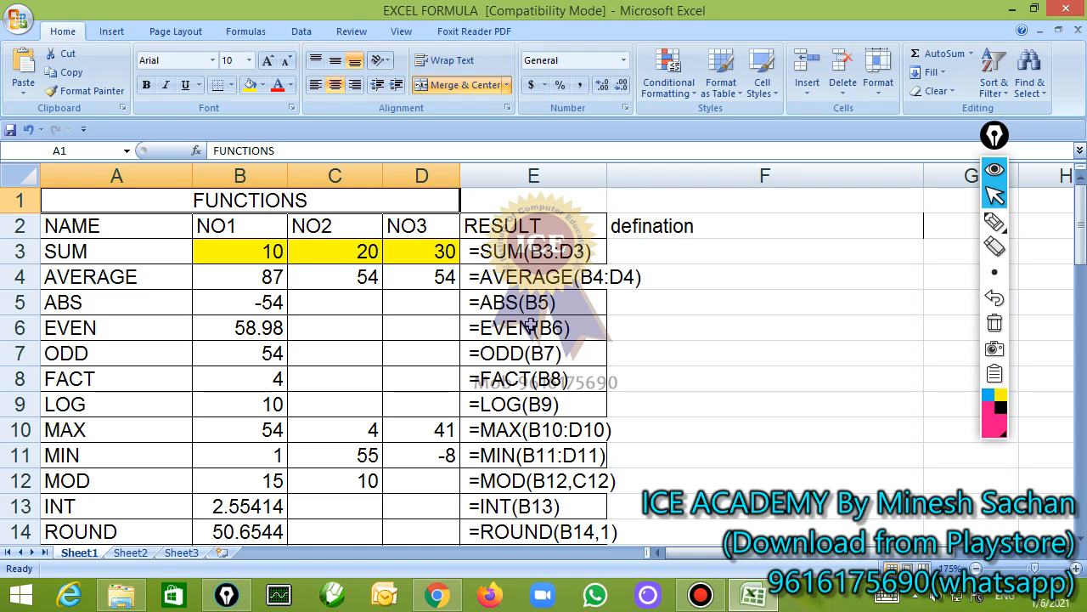
pyautogui.click(468, 257)
pyautogui.doubleClick(468, 257)
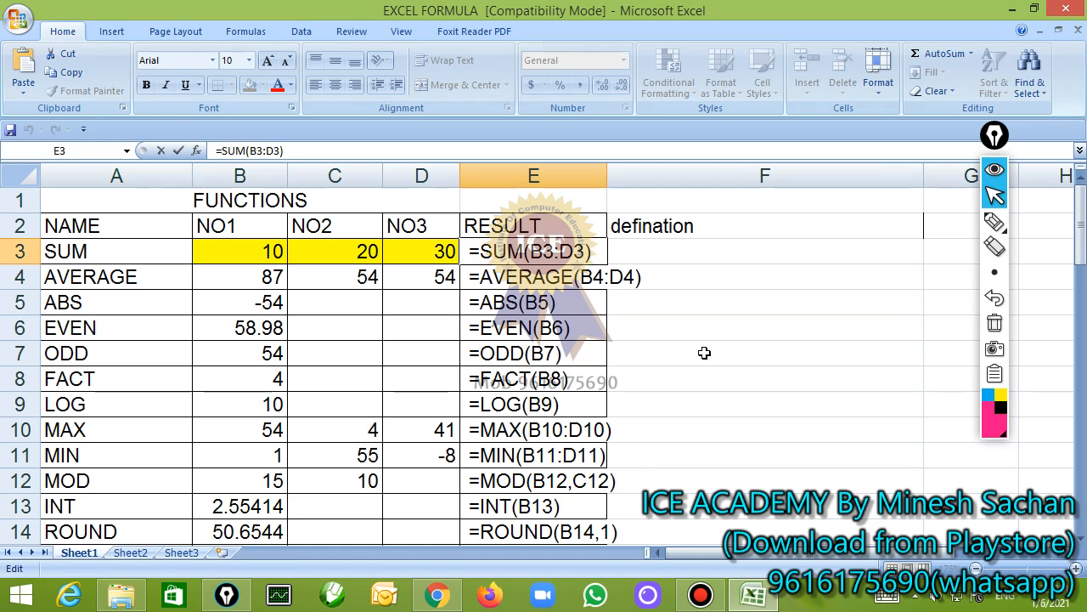
pyautogui.press('BackSpace')
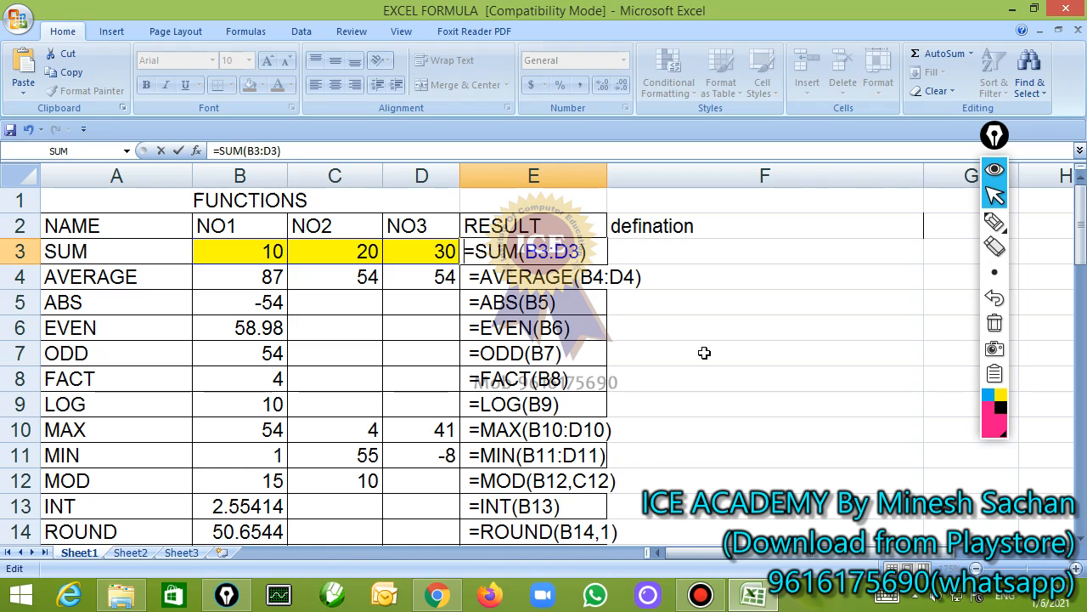
pyautogui.press('Return')
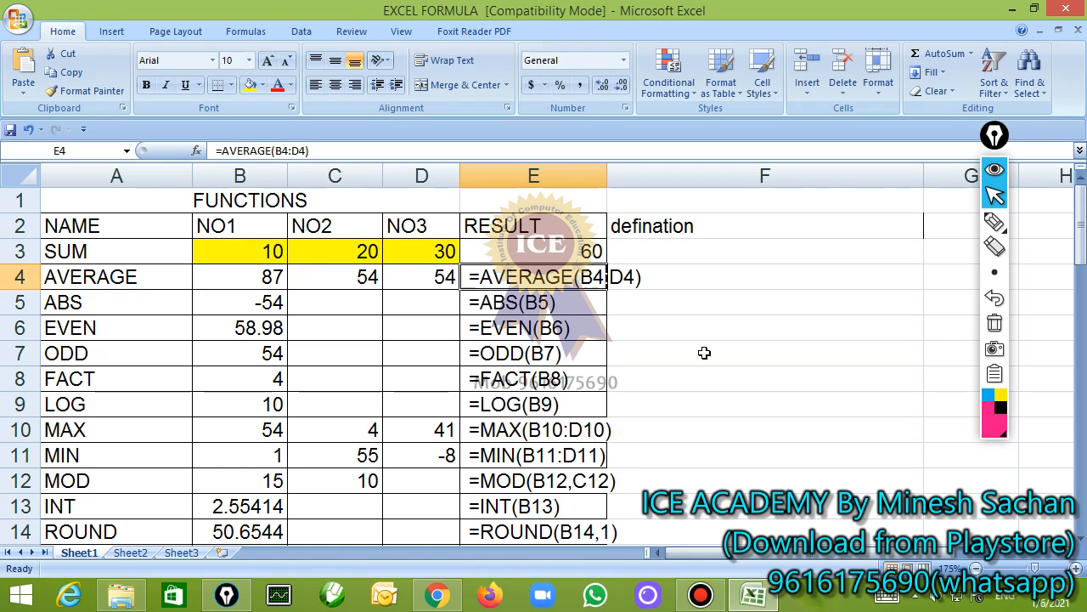
# Edit the text in E4 so that it starts directly with the equals sign as =AVERAGE(B4:D4)
pyautogui.press('F2')
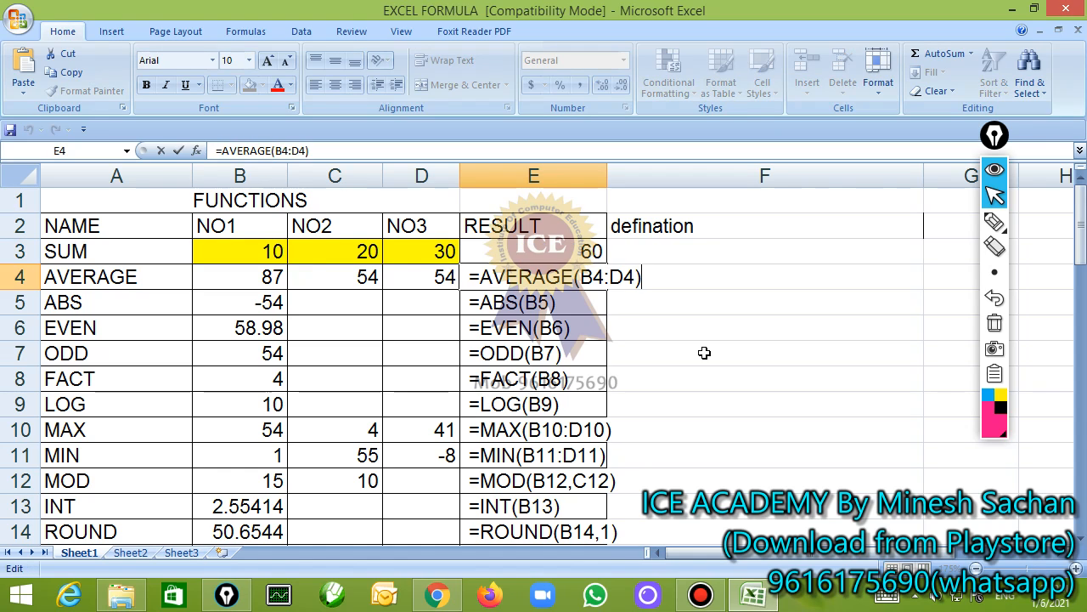
pyautogui.press('Left')
pyautogui.press('Left')
pyautogui.press('Left')
pyautogui.press('Left')
pyautogui.press('Left')
pyautogui.press('Left')
pyautogui.press('Left')
pyautogui.press('Left')
pyautogui.press('Left')
pyautogui.press('Left')
pyautogui.press('Left')
pyautogui.press('Left')
pyautogui.press('Left')
pyautogui.press('Left')
pyautogui.press('Left')
pyautogui.press('Delete')
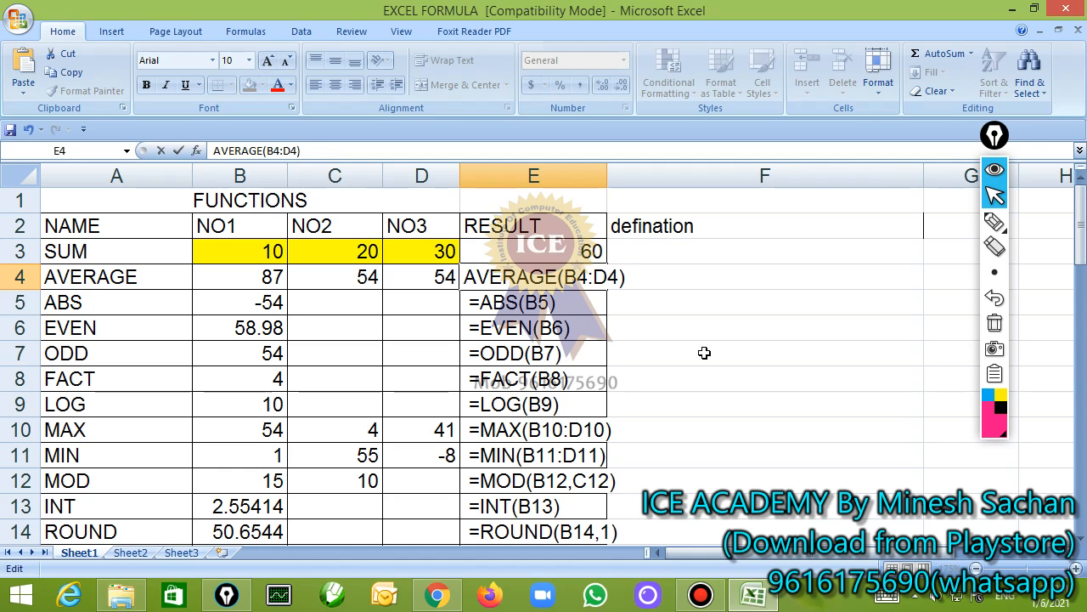
pyautogui.write('=')
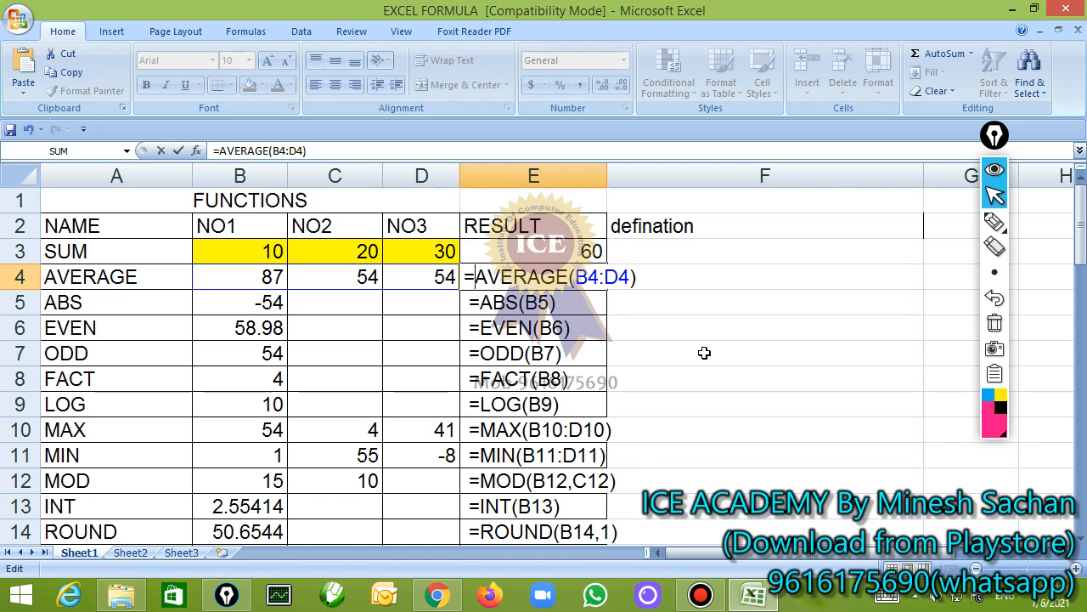
# Draw a ring around B4:D4 and an arrow to the AVERAGE formula with the annotation pen, and erase both
pyautogui.click(994, 221)
pyautogui.moveTo(456, 252)
pyautogui.mouseDown()
pyautogui.moveTo(405, 253)
pyautogui.moveTo(289, 297)
pyautogui.mouseUp()
pyautogui.moveTo(400, 307)
pyautogui.mouseDown()
pyautogui.moveTo(467, 263)
pyautogui.moveTo(556, 272)
pyautogui.moveTo(589, 251)
pyautogui.mouseUp()
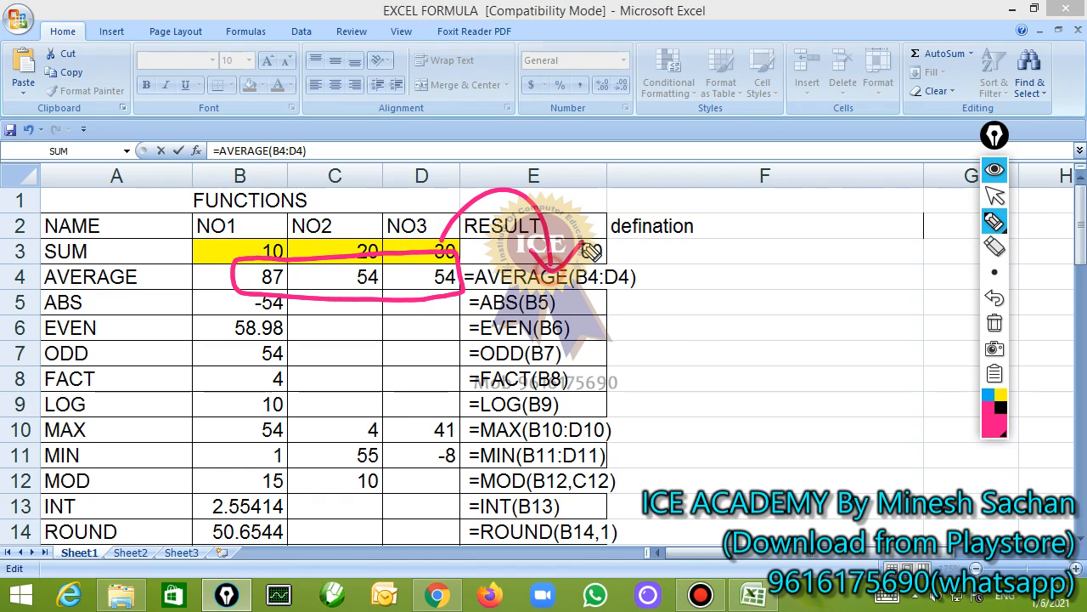
pyautogui.click(995, 322)
pyautogui.click(995, 195)
# Confirm the AVERAGE formula in E4 and set B4 to 50, C4 to 55 and D4 to 60
pyautogui.doubleClick(541, 277)
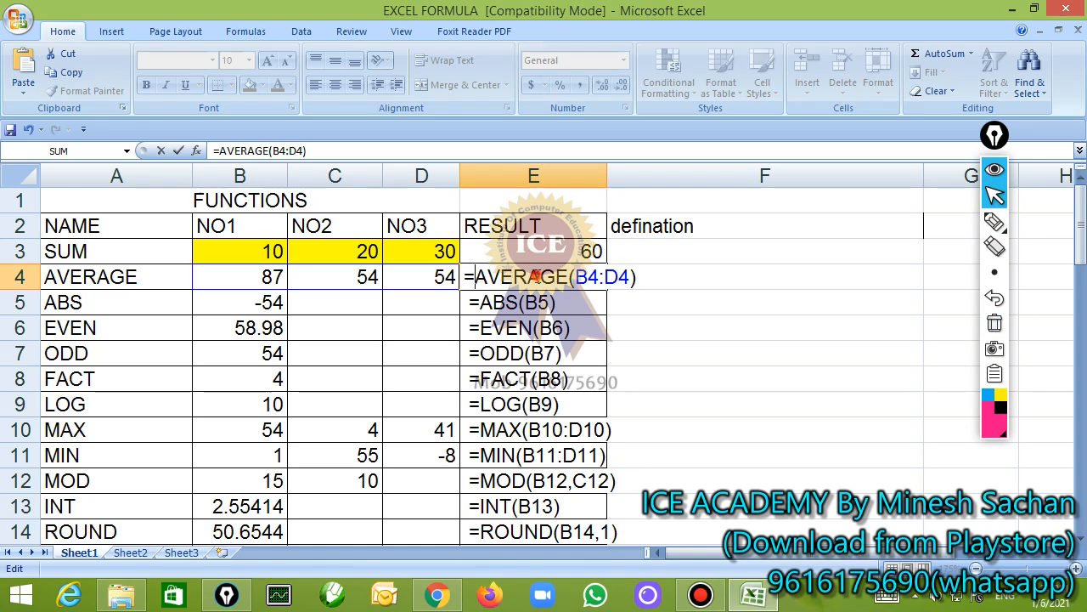
pyautogui.press('Return')
pyautogui.press('Up')
pyautogui.press('Left')
pyautogui.press('Left')
pyautogui.press('Left')
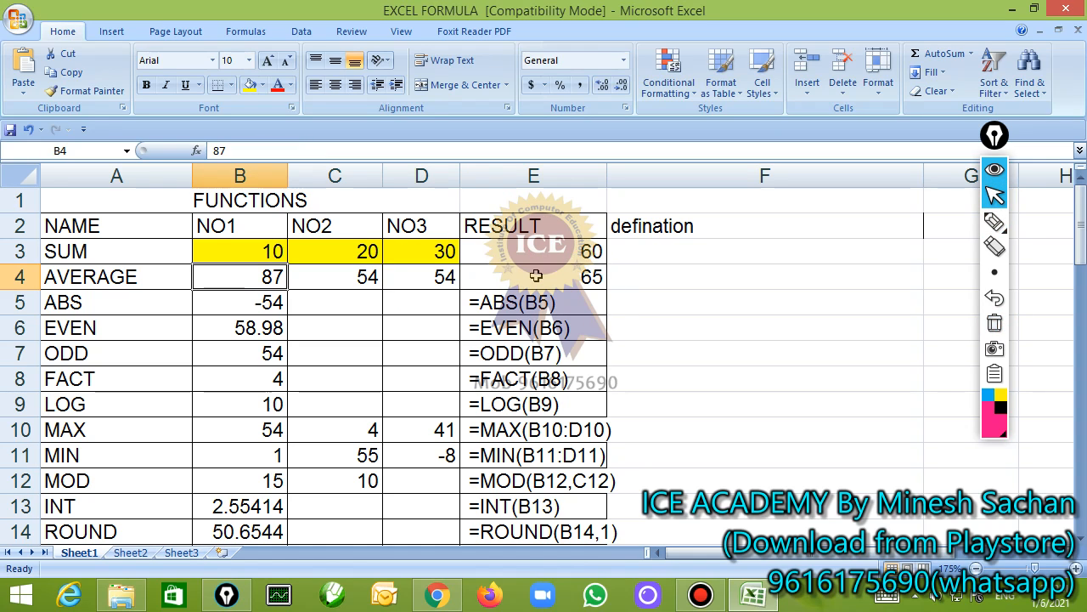
pyautogui.write('50')
pyautogui.press('Tab')
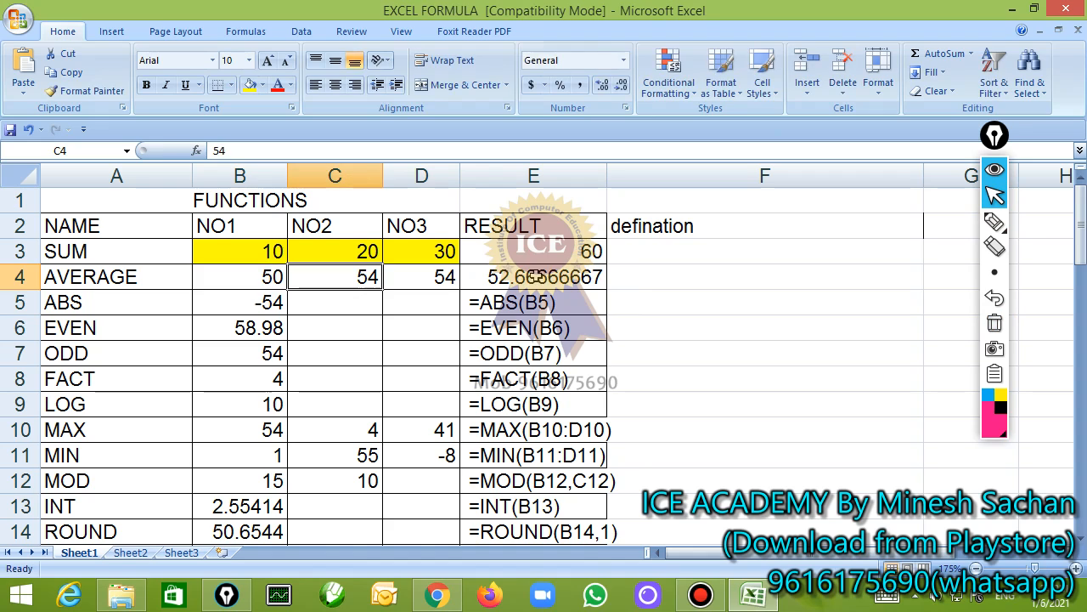
pyautogui.write('55')
pyautogui.press('Tab')
pyautogui.write('60')
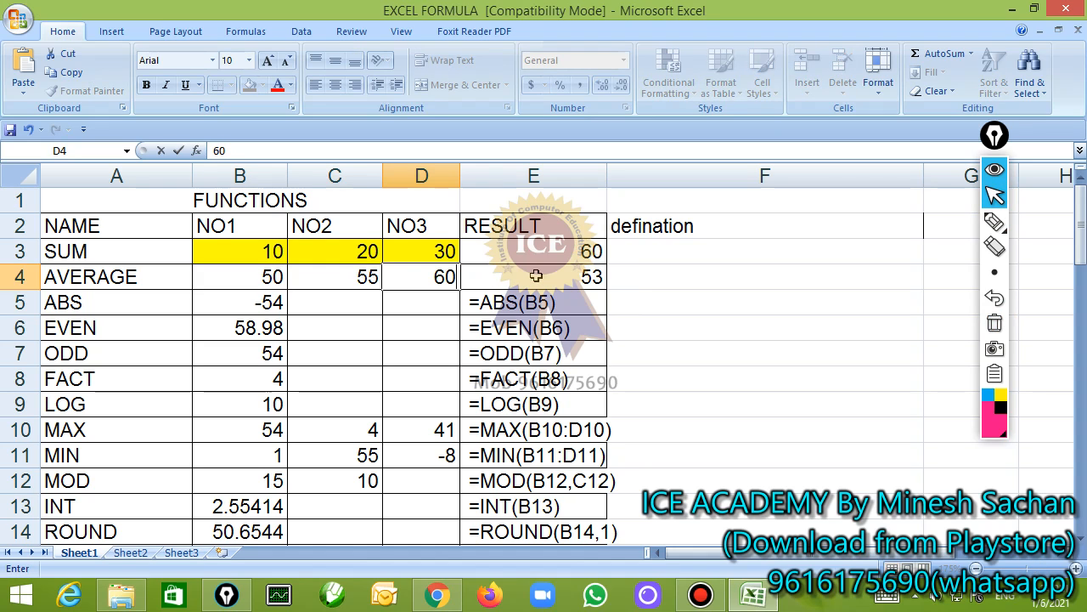
pyautogui.press('Tab')
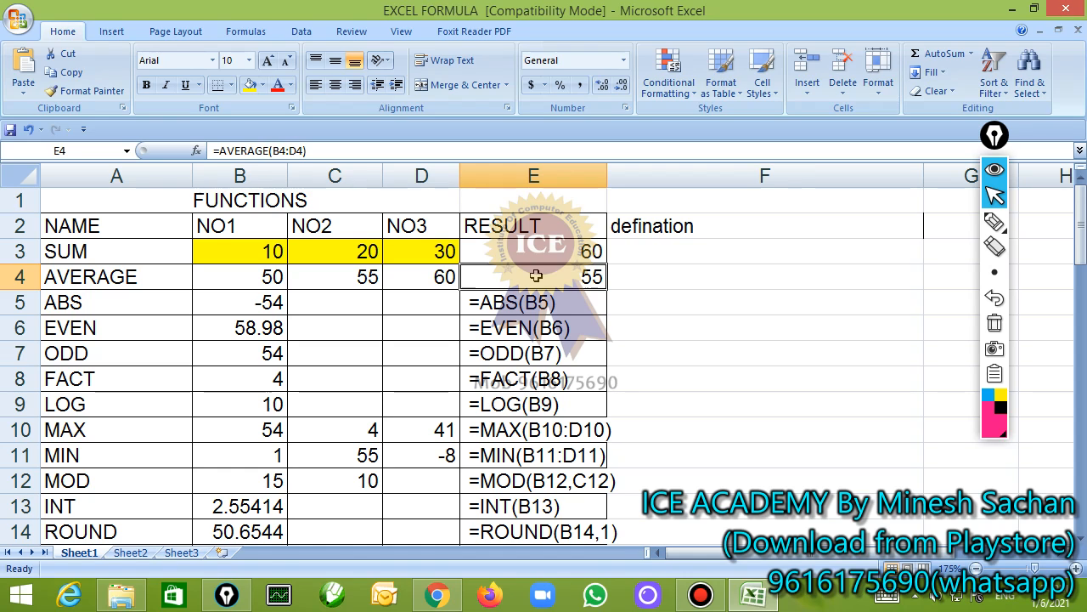
# Remove the leading space before =ABS(B5) in E5, keeping the formula open for editing
pyautogui.press('Down')
pyautogui.press('F2')
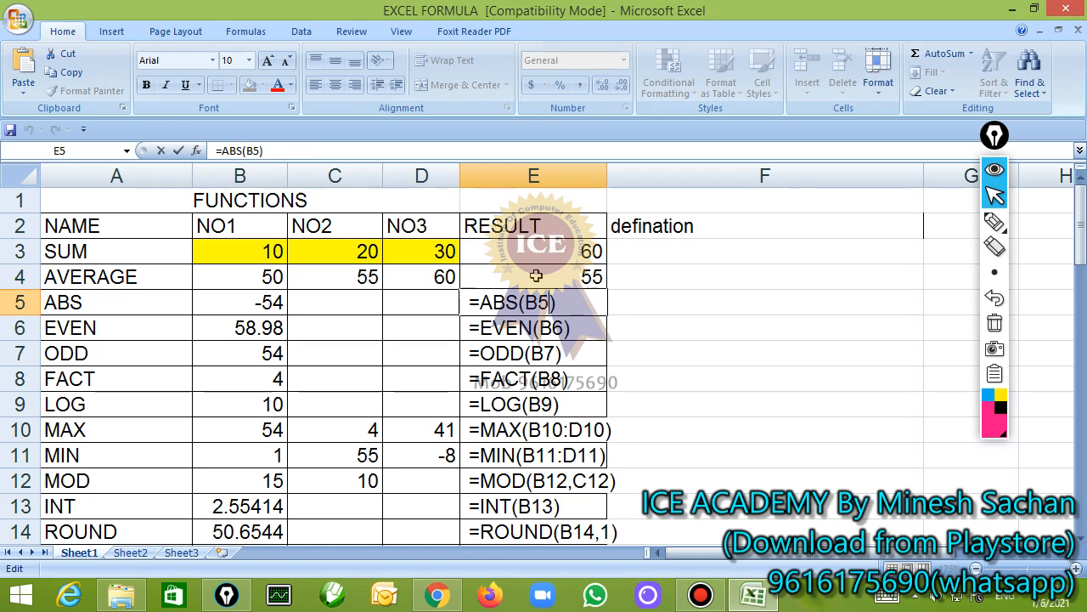
pyautogui.press('Left')
pyautogui.press('Left')
pyautogui.press('Left')
pyautogui.press('Left')
pyautogui.press('Left')
pyautogui.press('Left')
pyautogui.press('Left')
pyautogui.press('Left')
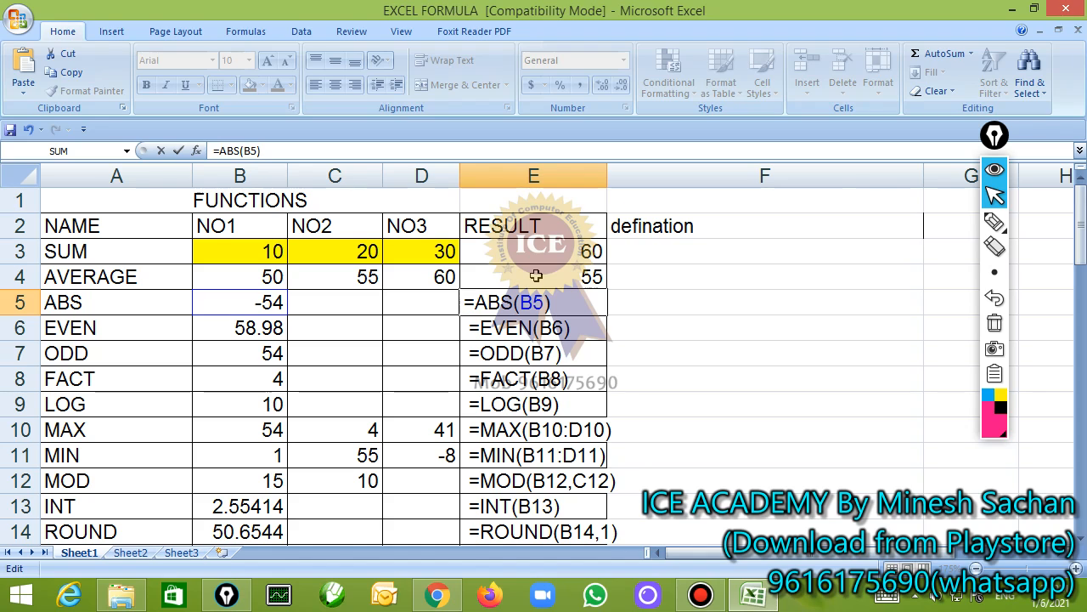
# Circle the value in B5 with the annotation pen, draw an arrow to the ABS formula, and erase the marks
pyautogui.click(995, 222)
pyautogui.moveTo(303, 298)
pyautogui.mouseDown()
pyautogui.moveTo(294, 286)
pyautogui.moveTo(323, 294)
pyautogui.moveTo(304, 238)
pyautogui.moveTo(438, 193)
pyautogui.mouseUp()
pyautogui.moveTo(533, 249)
pyautogui.mouseDown()
pyautogui.moveTo(545, 278)
pyautogui.moveTo(571, 254)
pyautogui.mouseUp()
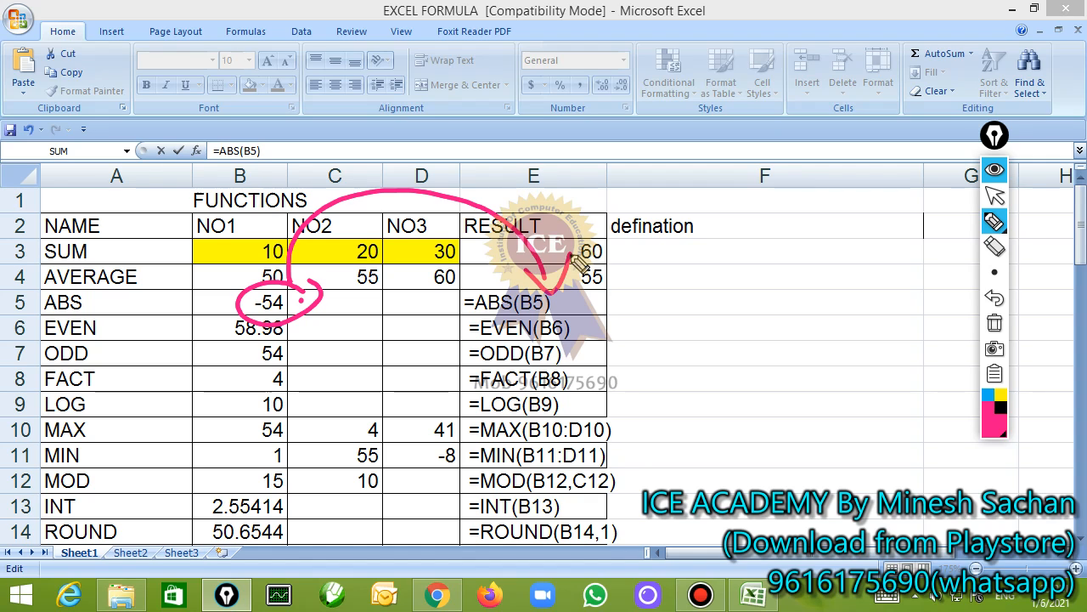
pyautogui.click(995, 323)
pyautogui.click(995, 196)
# Confirm the ABS formula in E5 and set B5 to 60
pyautogui.click(542, 304)
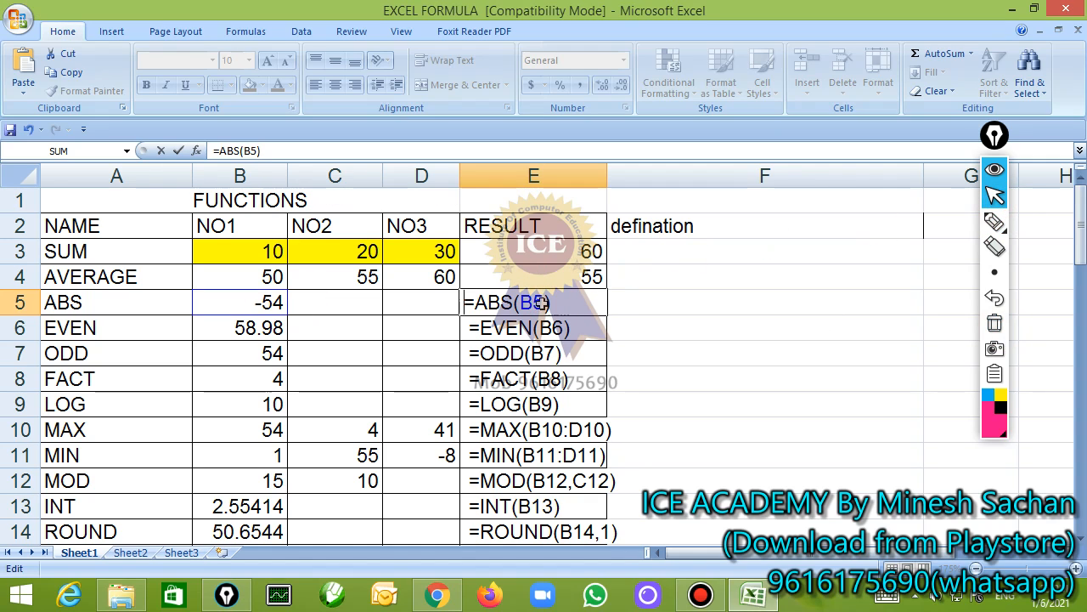
pyautogui.press('Return')
pyautogui.press('Up')
pyautogui.press('Left')
pyautogui.press('Left')
# Set B5 to -61 and select the ABS result in E5
pyautogui.press('Left')
pyautogui.write('60')
pyautogui.press('Return')
pyautogui.press('Up')
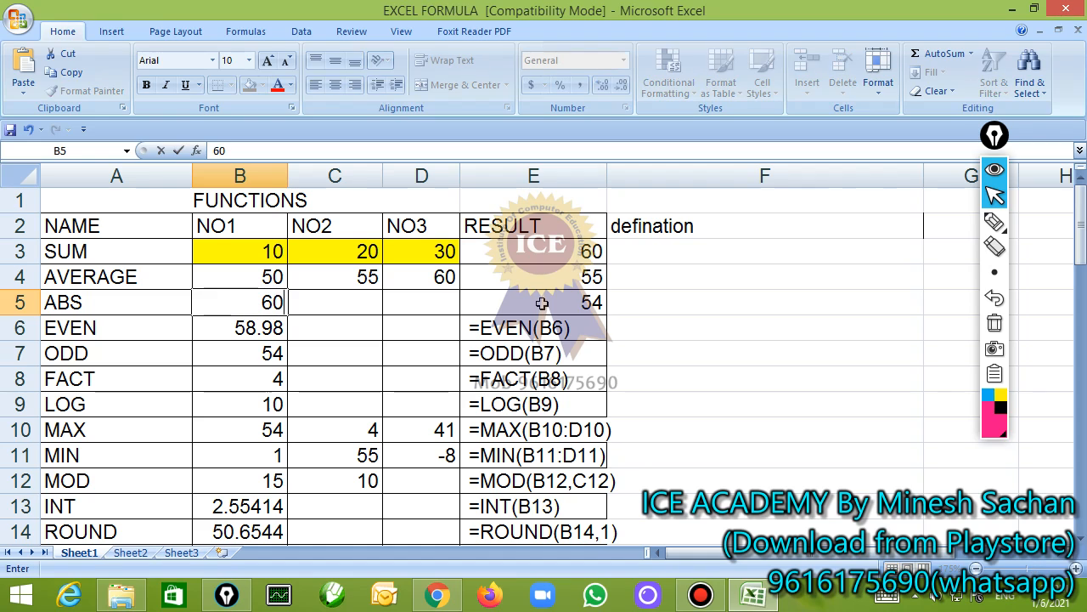
pyautogui.press('Right')
pyautogui.press('Right')
pyautogui.press('Left')
pyautogui.press('Left')
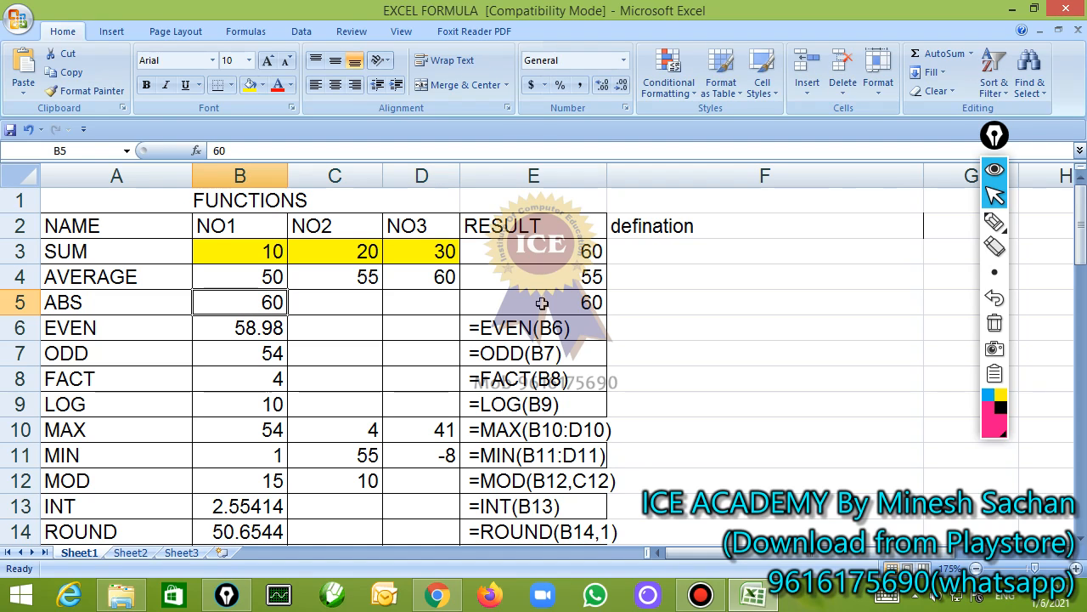
pyautogui.write('-61')
pyautogui.click(542, 303)
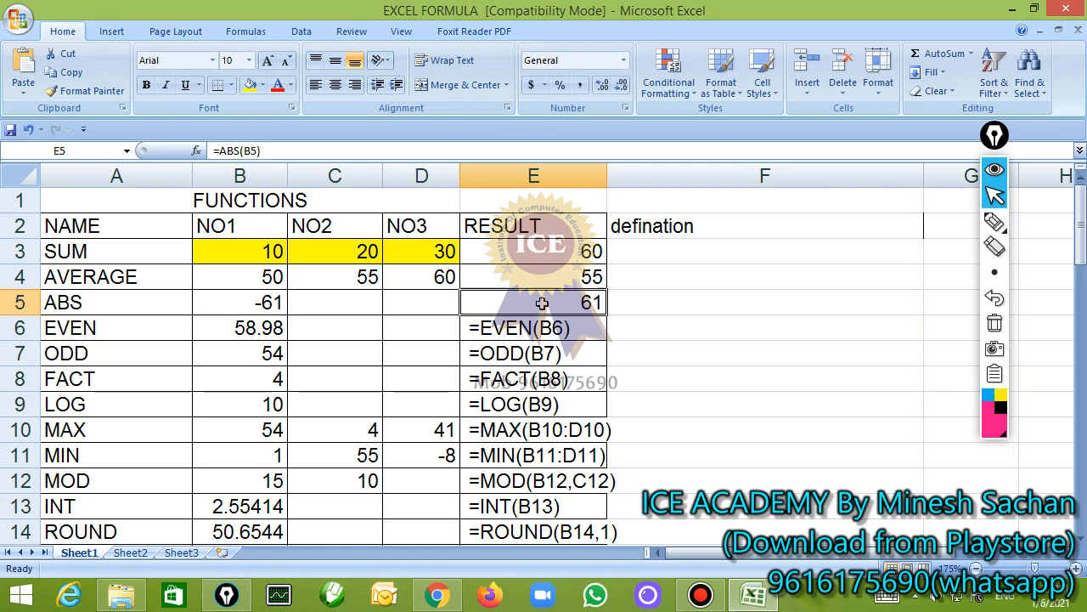
# Remove the leading space before =EVEN(B6) in E6, keeping the formula open for editing
pyautogui.press('Right')
pyautogui.press('Down')
pyautogui.press('Left')
pyautogui.press('F2')
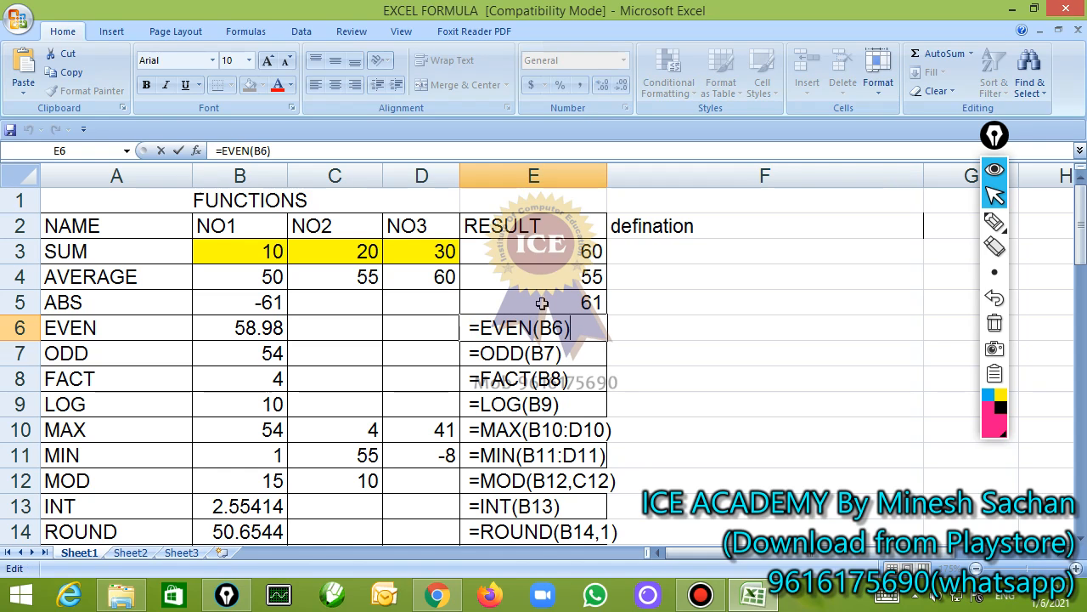
pyautogui.press('Home')
pyautogui.press('Delete')
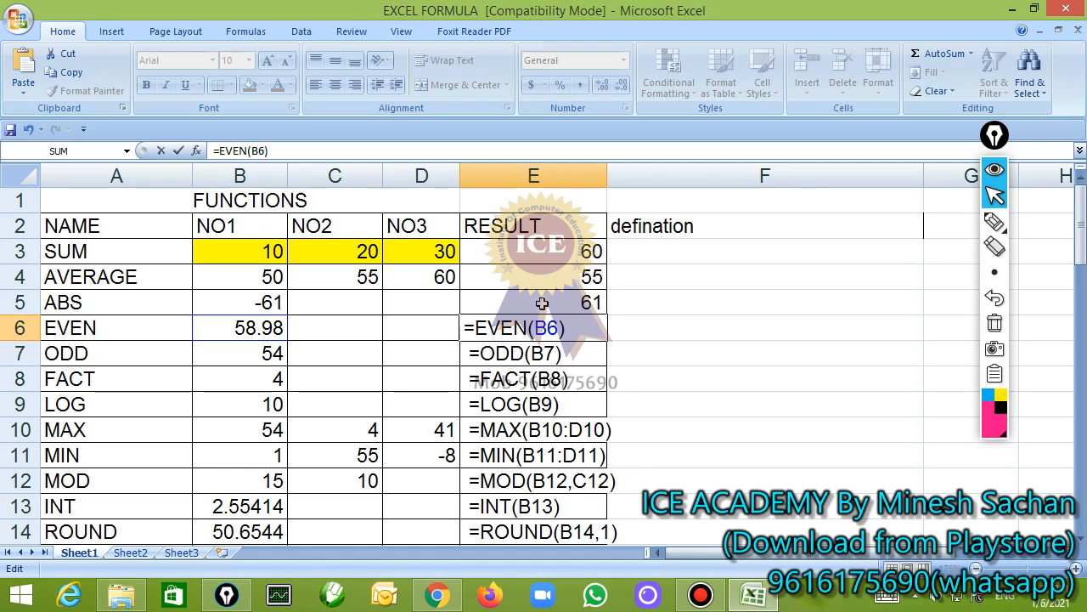
# Circle B6 and draw an arrow to the EVEN formula with the annotation pen, erase the marks and confirm the formula in E6
pyautogui.click(995, 221)
pyautogui.moveTo(239, 312)
pyautogui.mouseDown()
pyautogui.moveTo(284, 304)
pyautogui.moveTo(296, 328)
pyautogui.moveTo(533, 301)
pyautogui.moveTo(544, 291)
pyautogui.mouseUp()
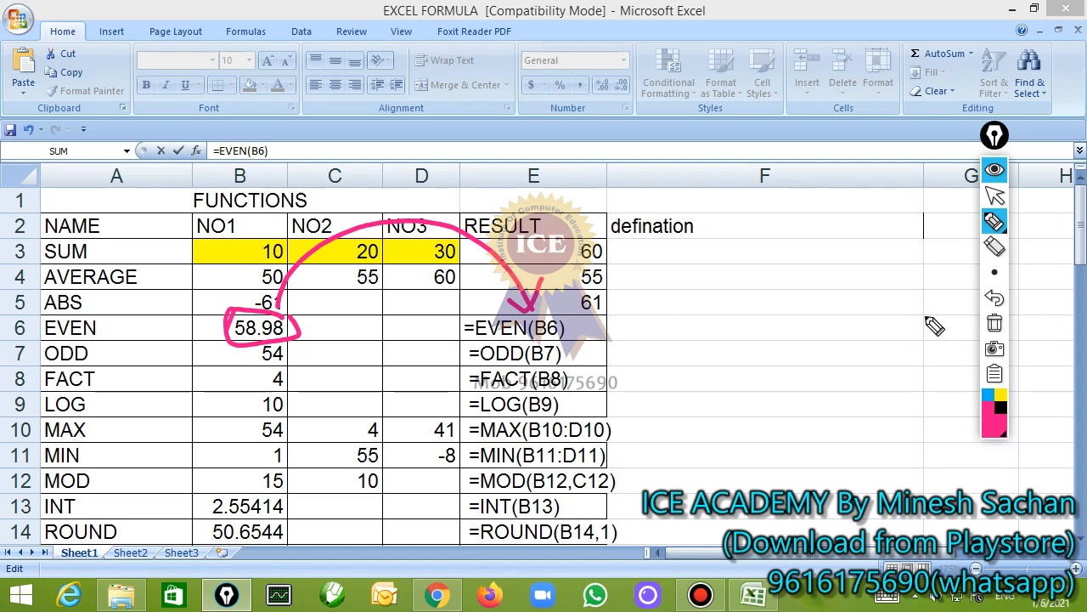
pyautogui.click(995, 323)
pyautogui.click(994, 196)
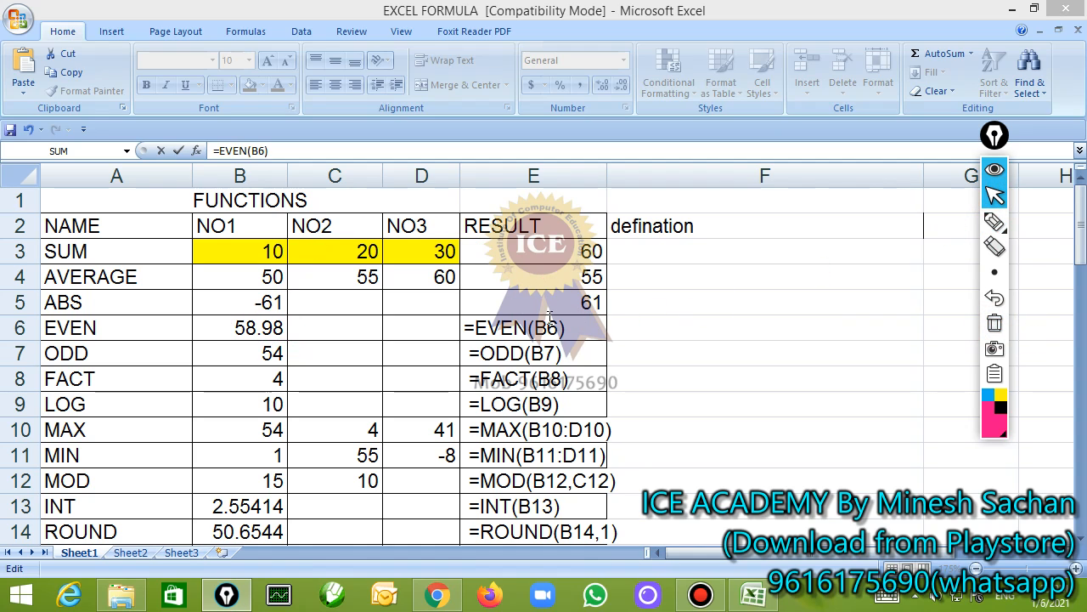
pyautogui.click(578, 329)
pyautogui.press('Return')
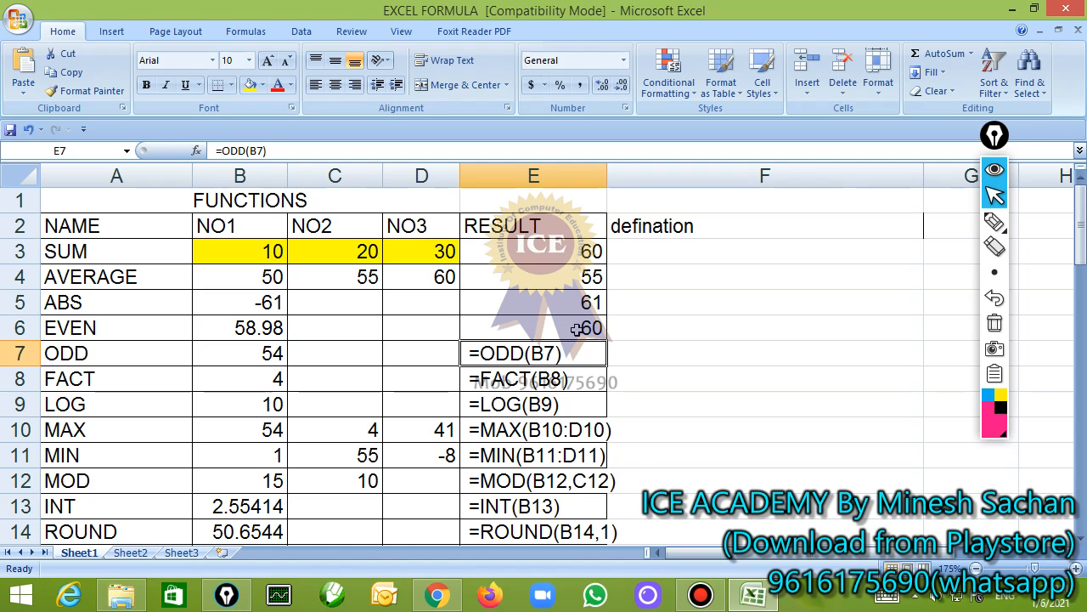
# Set B6 to 65 to test the EVEN function and select the ODD formula in E7
pyautogui.click(240, 332)
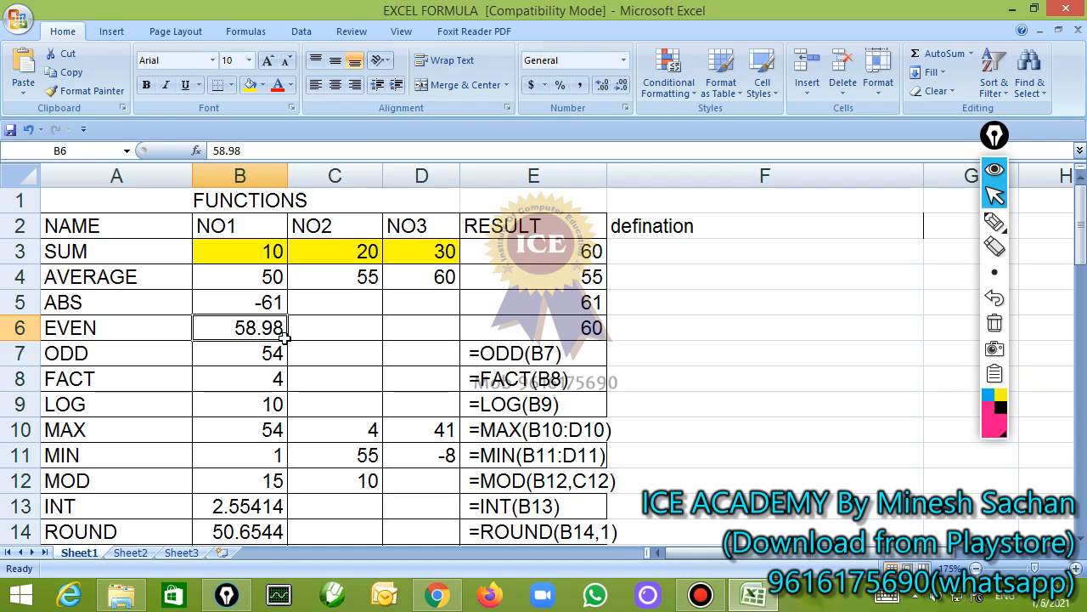
pyautogui.write('65')
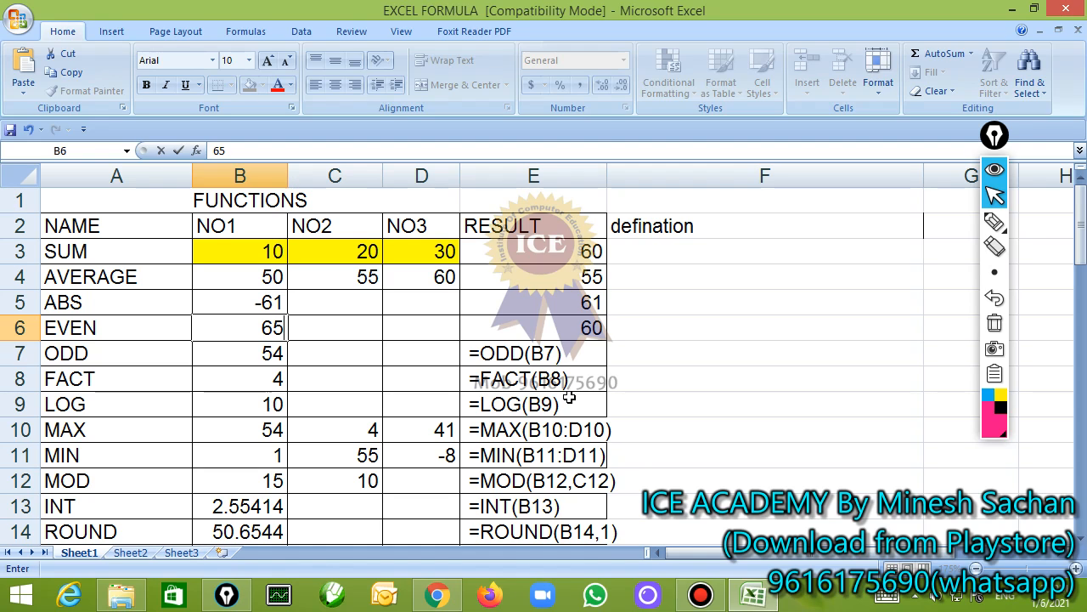
pyautogui.press('Tab')
pyautogui.press('Tab')
pyautogui.press('Tab')
pyautogui.press('Down')
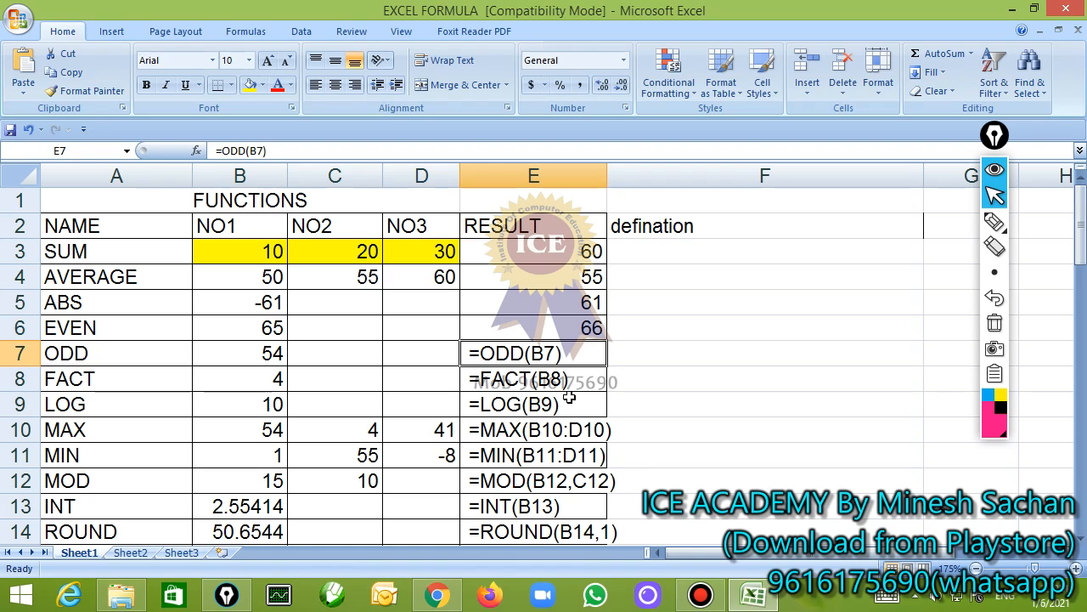
# Remove the leading space before =ODD(B7) in E7 and confirm the formula
pyautogui.press('F2')
pyautogui.press('Left')
pyautogui.press('Left')
pyautogui.press('Left')
pyautogui.press('Left')
pyautogui.press('Left')
pyautogui.press('Left')
pyautogui.press('Left')
pyautogui.press('Left')
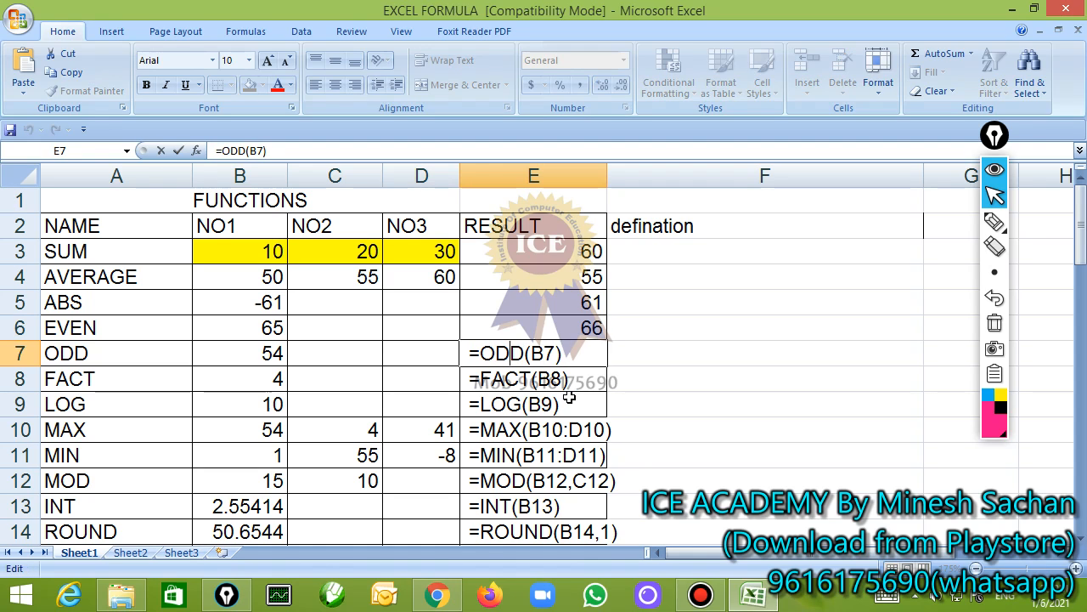
pyautogui.press('BackSpace')
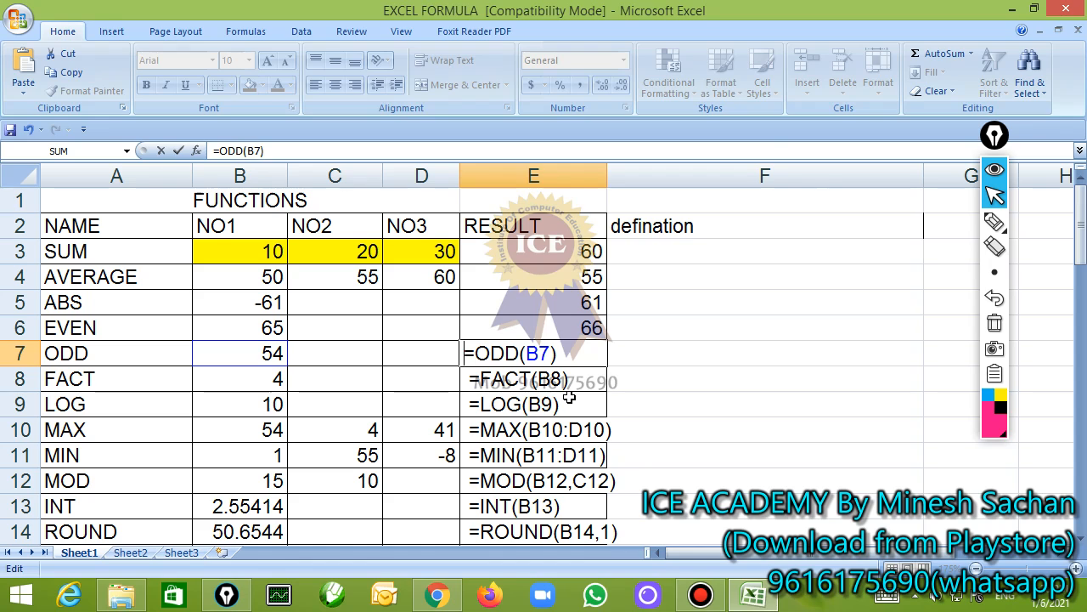
pyautogui.press('Return')
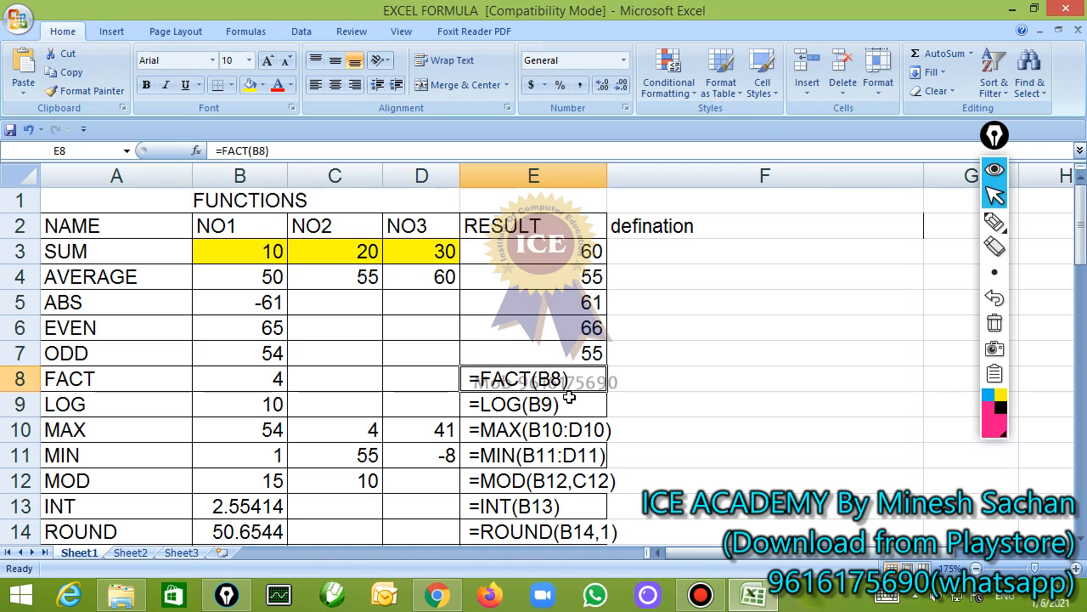
# Remove the leading space before =FACT(B8) in E8, confirm the formula and select its result
pyautogui.press('F2')
pyautogui.press('Left')
pyautogui.press('Left')
pyautogui.press('Left')
pyautogui.press('Left')
pyautogui.press('Left')
pyautogui.press('Left')
pyautogui.press('Left')
pyautogui.press('Left')
pyautogui.press('Left')
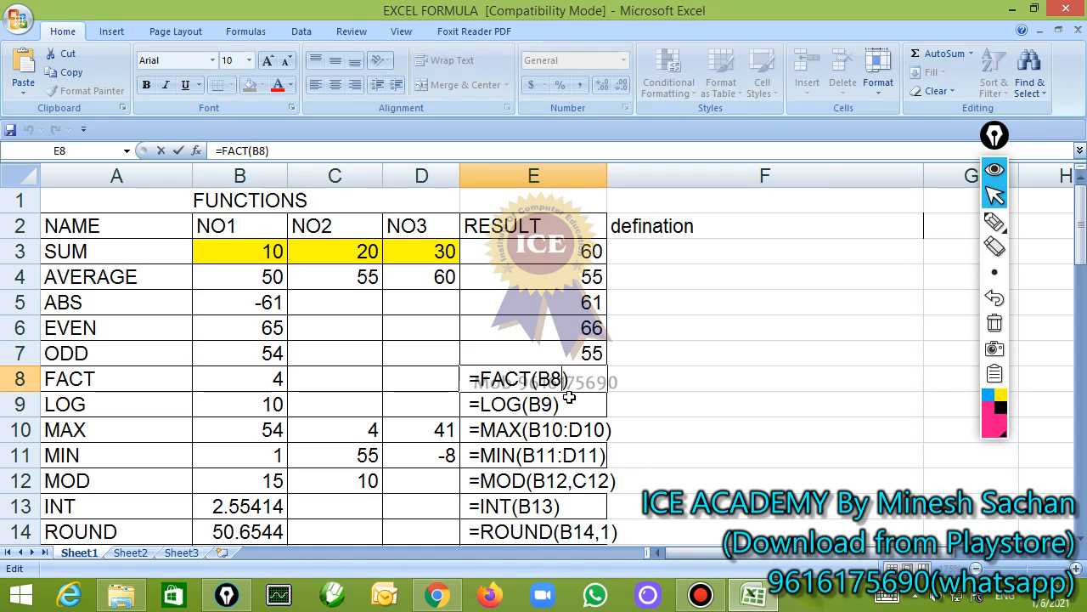
pyautogui.press('Delete')
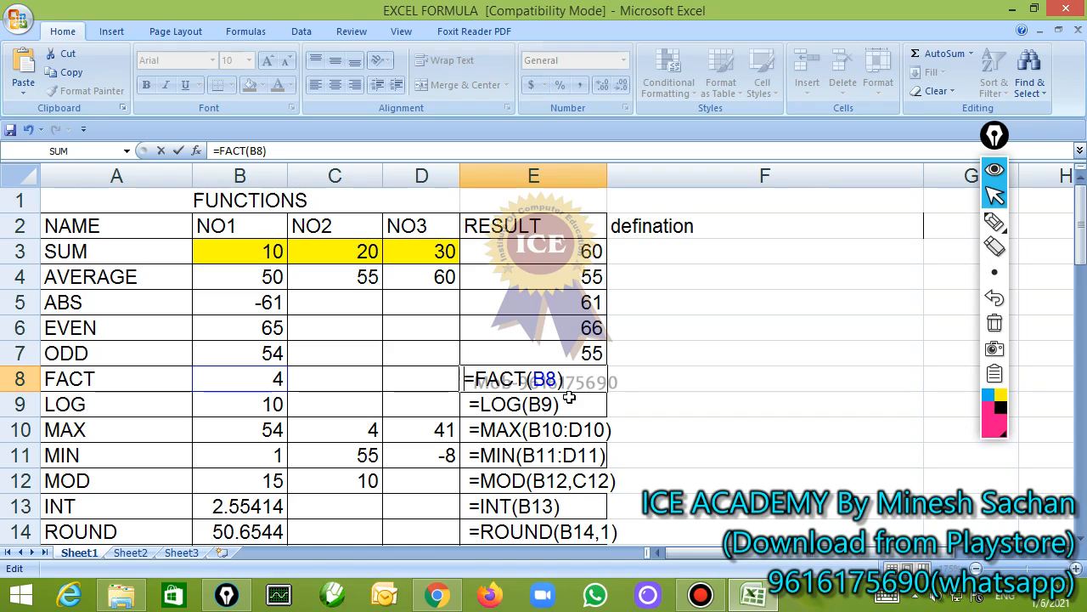
pyautogui.press('Return')
pyautogui.press('Up')
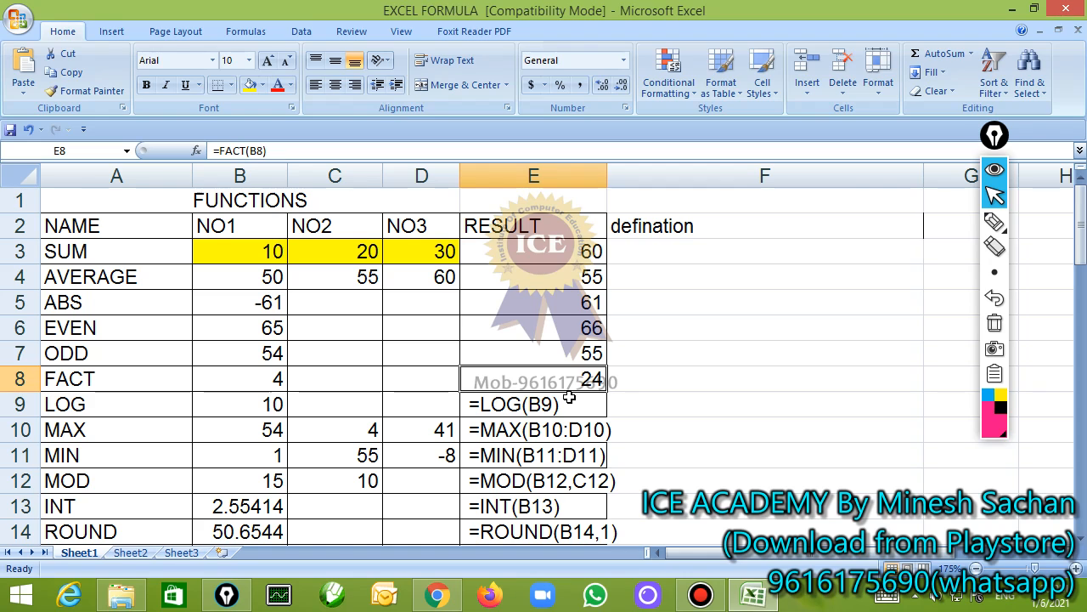
pyautogui.press('Down')
pyautogui.press('Down')
pyautogui.press('Down')
pyautogui.press('Down')
pyautogui.press('Down')
pyautogui.press('Down')
pyautogui.press('Down')
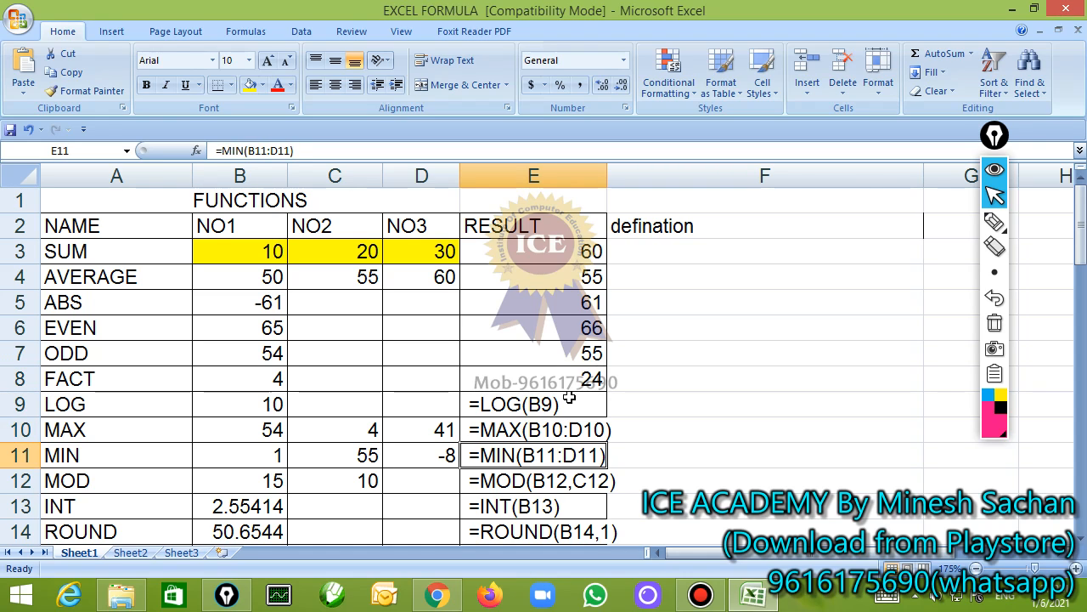
pyautogui.press('Up')
pyautogui.press('Up')
pyautogui.press('Up')
pyautogui.press('Up')
pyautogui.press('Up')
pyautogui.press('Up')
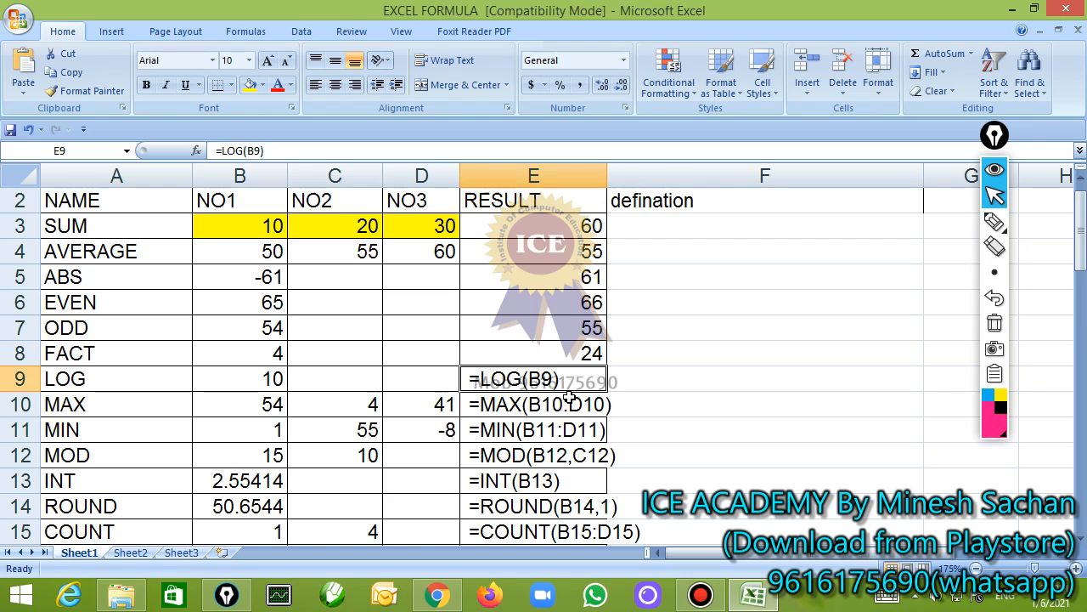
# Circle the 4 in B8 with the annotation pen and write the factorial of 4 in both notations, including 4!
pyautogui.click(994, 222)
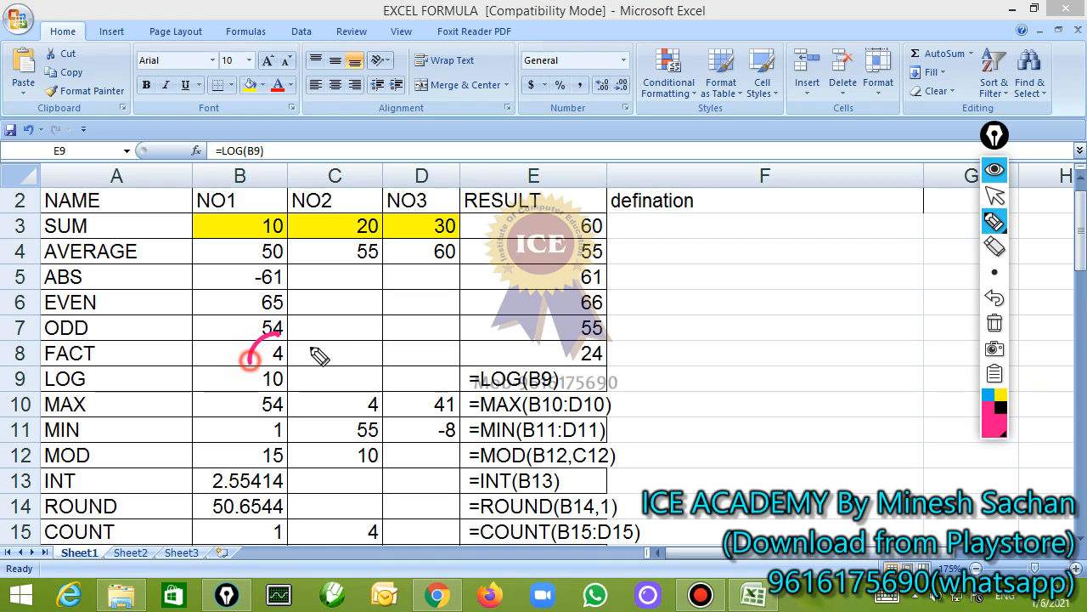
pyautogui.moveTo(297, 325); pyautogui.dragTo(311, 341)
pyautogui.moveTo(441, 236)
pyautogui.mouseDown()
pyautogui.moveTo(466, 272)
pyautogui.moveTo(463, 304)
pyautogui.mouseUp()
pyautogui.moveTo(406, 230); pyautogui.dragTo(477, 316)
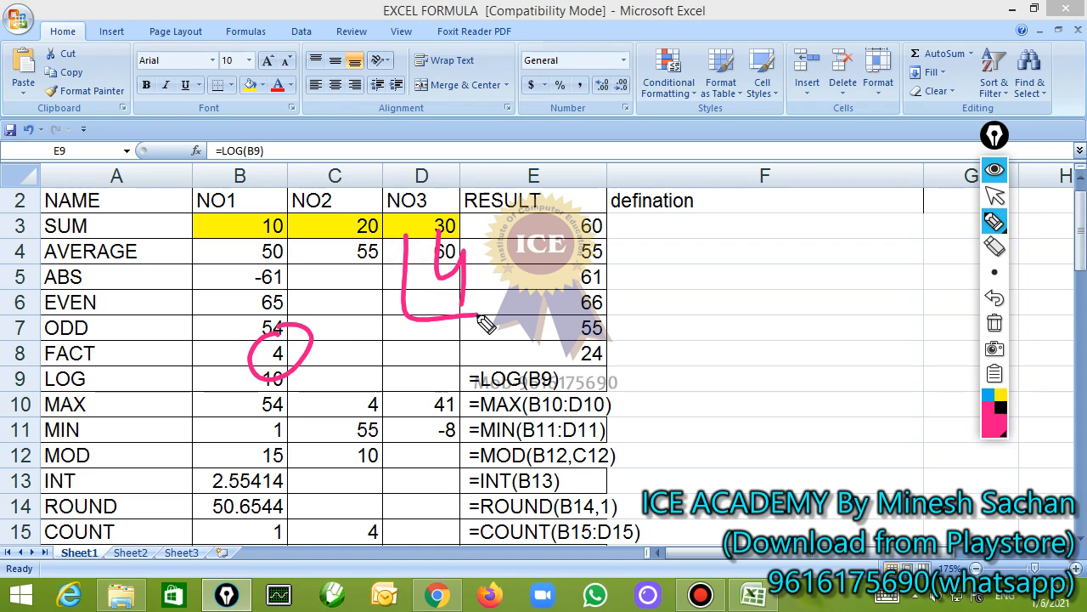
pyautogui.moveTo(594, 223); pyautogui.dragTo(605, 284)
pyautogui.moveTo(653, 218); pyautogui.dragTo(649, 293)
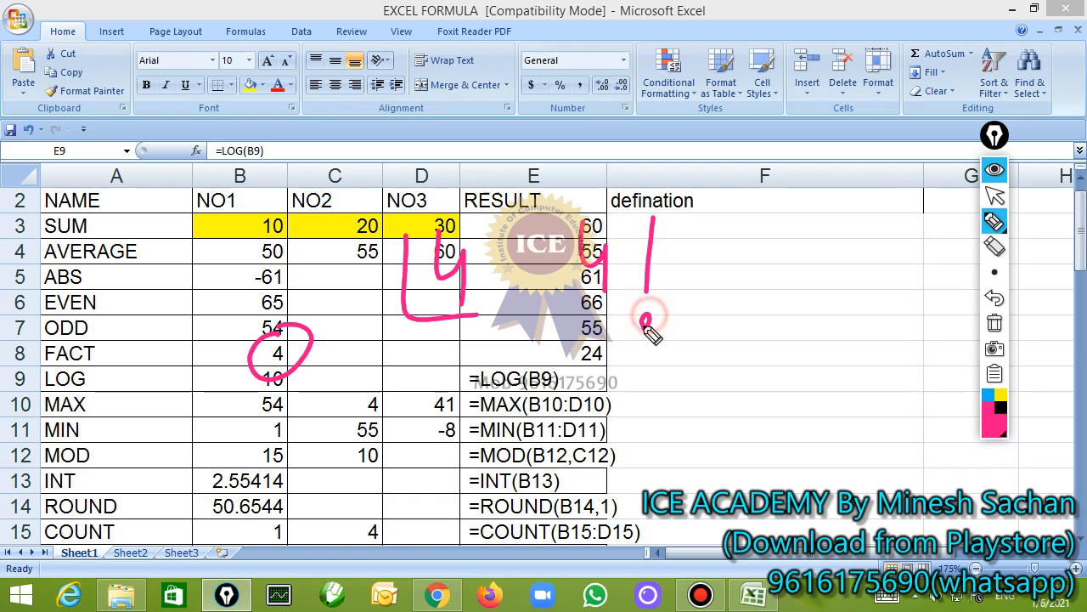
pyautogui.click(645, 322)
# Write the expansion 4 × 3 × 2 × 1 with the annotation pen, erase all marks and return to the pointer
pyautogui.moveTo(354, 386)
pyautogui.mouseDown()
pyautogui.moveTo(393, 411)
pyautogui.moveTo(374, 450)
pyautogui.mouseUp()
pyautogui.moveTo(391, 406)
pyautogui.mouseDown()
pyautogui.moveTo(413, 436)
pyautogui.moveTo(391, 438)
pyautogui.mouseUp()
pyautogui.moveTo(424, 391); pyautogui.dragTo(437, 442)
pyautogui.moveTo(475, 399)
pyautogui.mouseDown()
pyautogui.moveTo(503, 443)
pyautogui.moveTo(479, 445)
pyautogui.mouseUp()
pyautogui.moveTo(527, 389); pyautogui.dragTo(586, 435)
pyautogui.moveTo(576, 394); pyautogui.dragTo(605, 435)
pyautogui.moveTo(606, 392); pyautogui.dragTo(583, 438)
pyautogui.moveTo(642, 382); pyautogui.dragTo(640, 418)
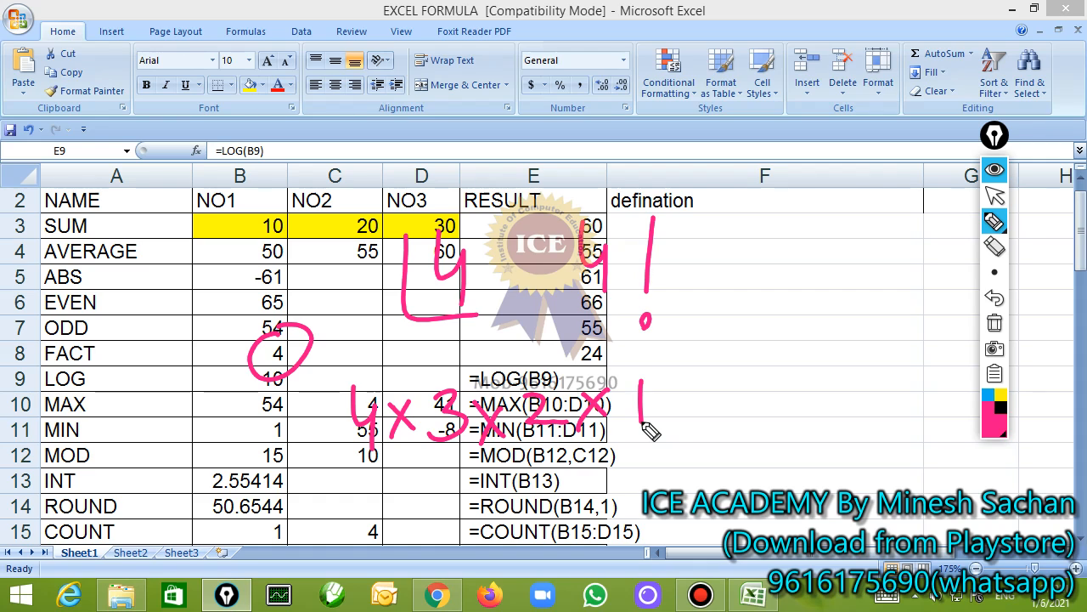
pyautogui.click(994, 323)
pyautogui.click(997, 200)
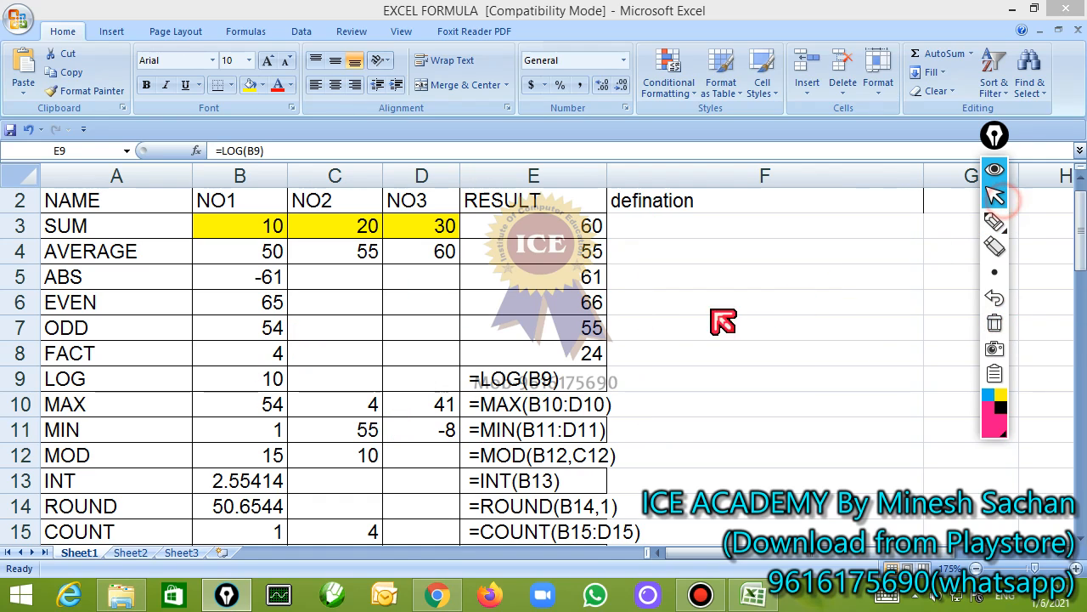
# Remove the leading space before =LOG(B9) in E9 and confirm the formula
pyautogui.doubleClick(469, 379)
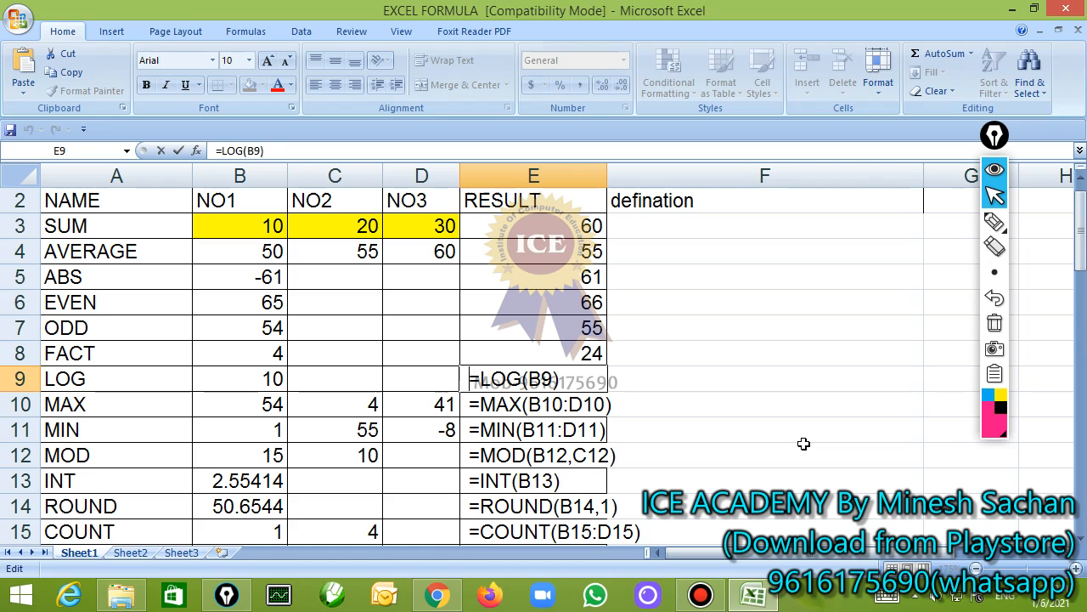
pyautogui.press('Delete')
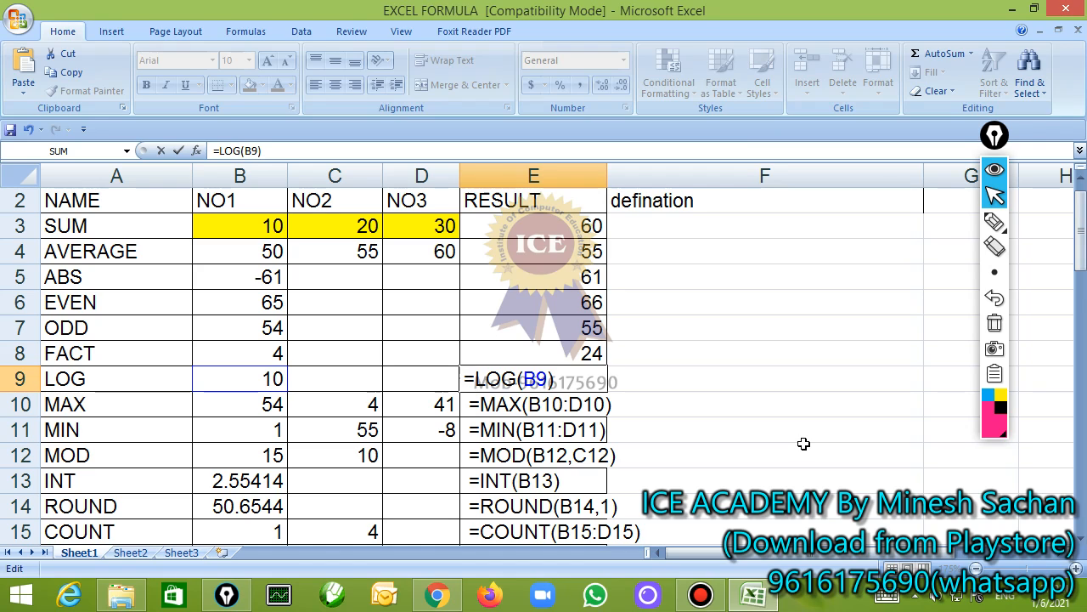
pyautogui.press('Return')
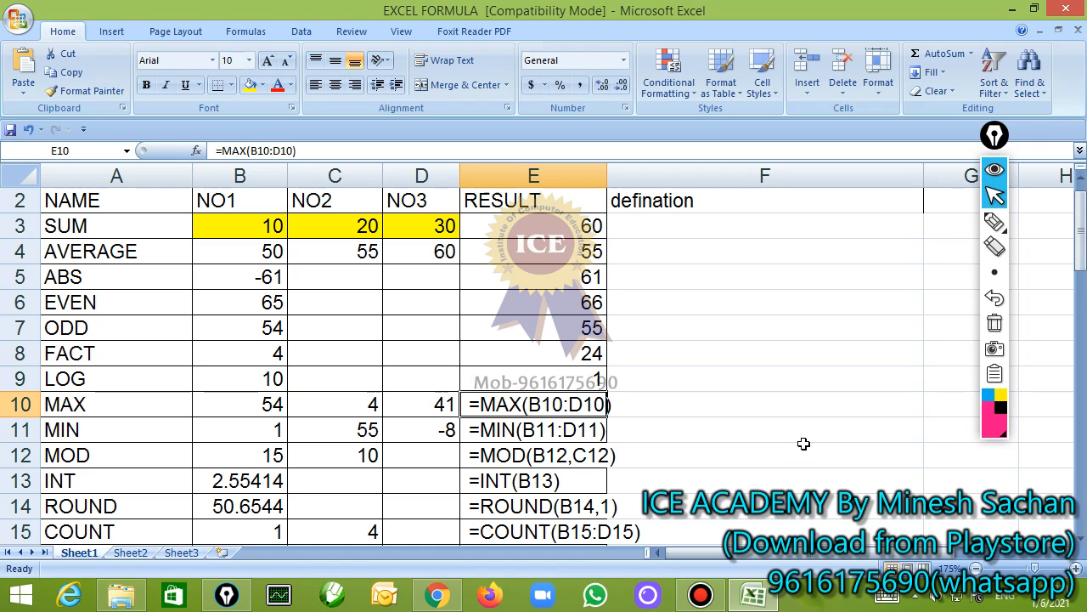
# Remove the leading space before =MAX(B10:D10) in E10, keeping the formula open for editing
pyautogui.press('F2')
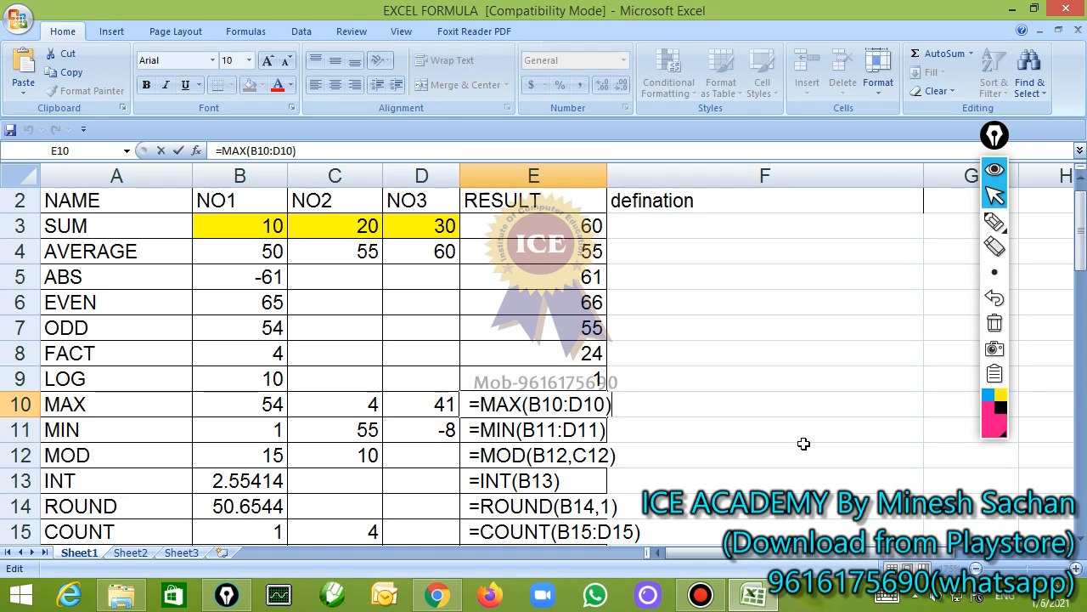
pyautogui.press('Left')
pyautogui.press('Left')
pyautogui.press('Left')
pyautogui.press('Left')
pyautogui.press('Left')
pyautogui.press('Left')
pyautogui.press('Left')
pyautogui.press('Left')
pyautogui.press('Left')
pyautogui.press('Left')
pyautogui.press('Left')
pyautogui.press('Left')
pyautogui.press('Left')
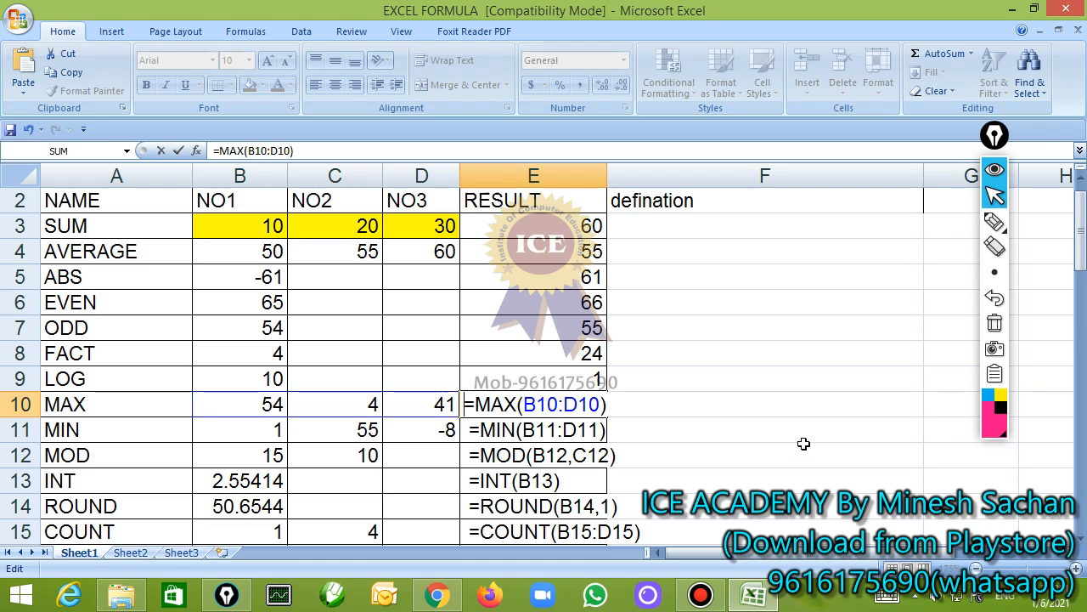
# Draw a pen mark beside the MAX formula, erase it and confirm the formula in E10
pyautogui.click(994, 221)
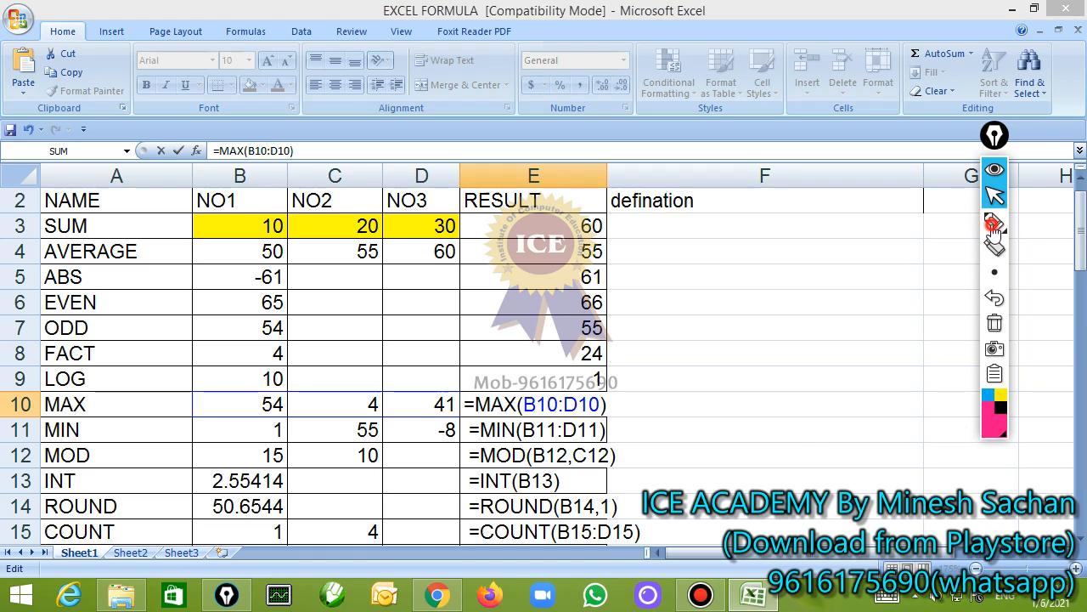
pyautogui.moveTo(424, 384)
pyautogui.mouseDown()
pyautogui.moveTo(233, 407)
pyautogui.moveTo(467, 408)
pyautogui.moveTo(469, 345)
pyautogui.moveTo(544, 383)
pyautogui.mouseUp()
pyautogui.click(994, 323)
pyautogui.click(995, 195)
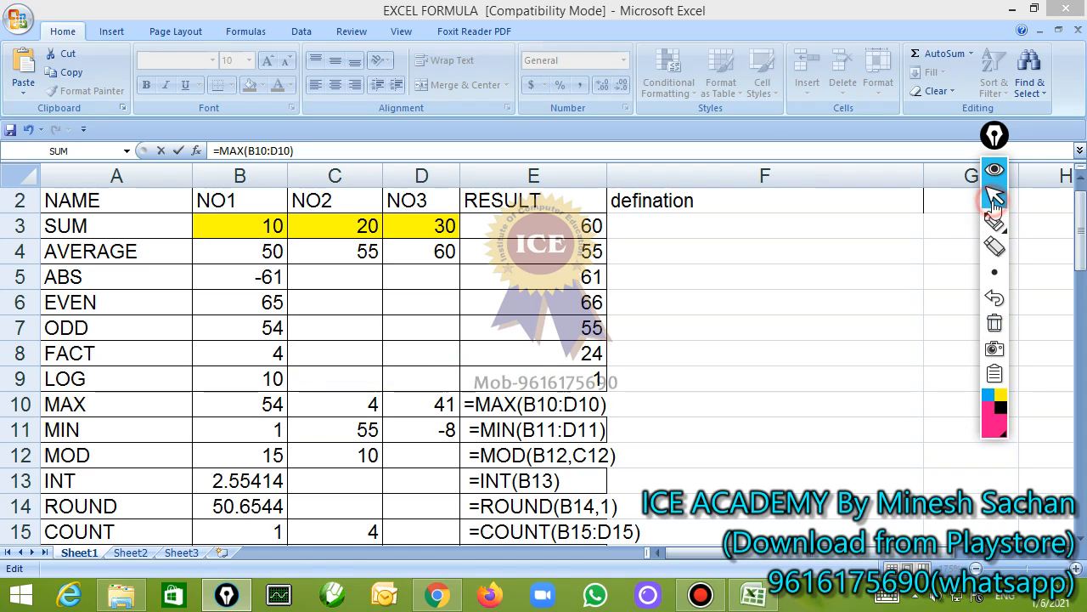
pyautogui.click(524, 406)
pyautogui.press('Return')
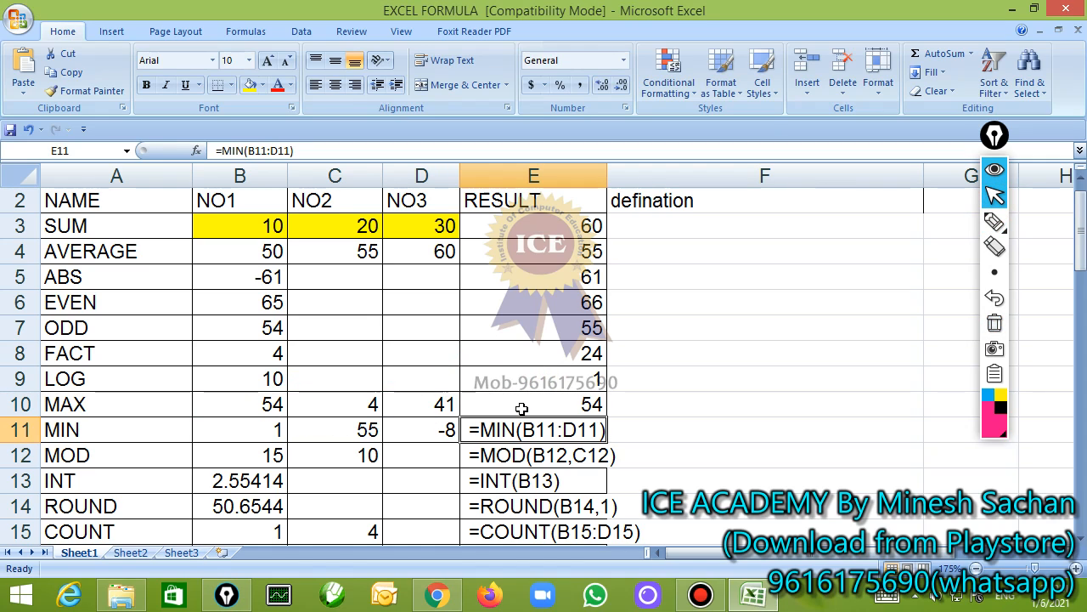
# Remove the leading space before =MIN(B11:D11) in E11 and confirm the formula
pyautogui.press('F2')
pyautogui.press('Left')
pyautogui.press('Left')
pyautogui.press('Left')
pyautogui.press('Left')
pyautogui.press('Left')
pyautogui.press('Left')
pyautogui.press('Left')
pyautogui.press('Left')
pyautogui.press('Left')
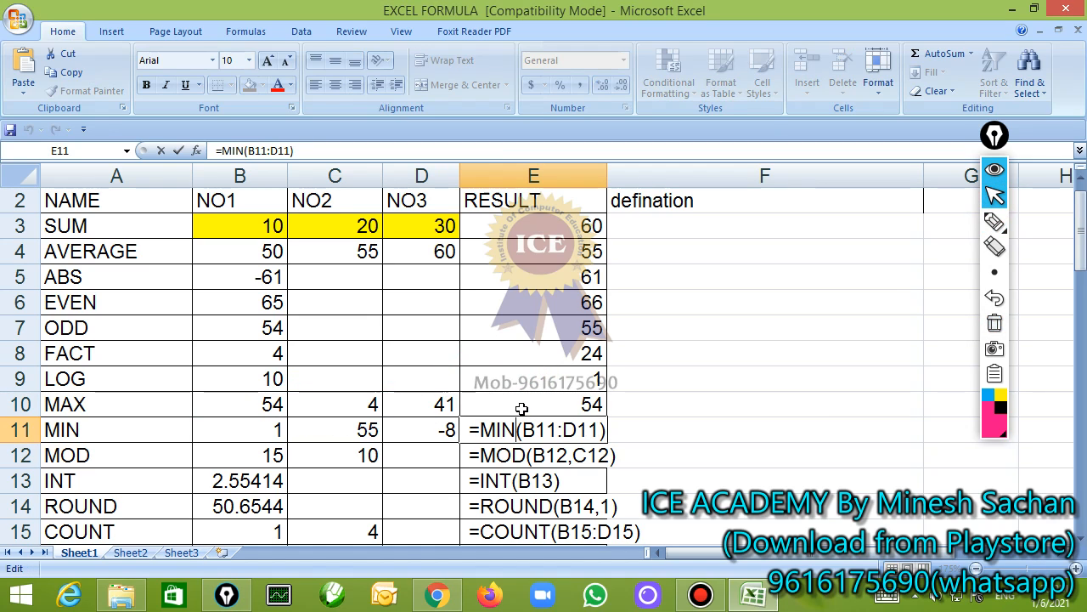
pyautogui.press('Home')
pyautogui.press('Delete')
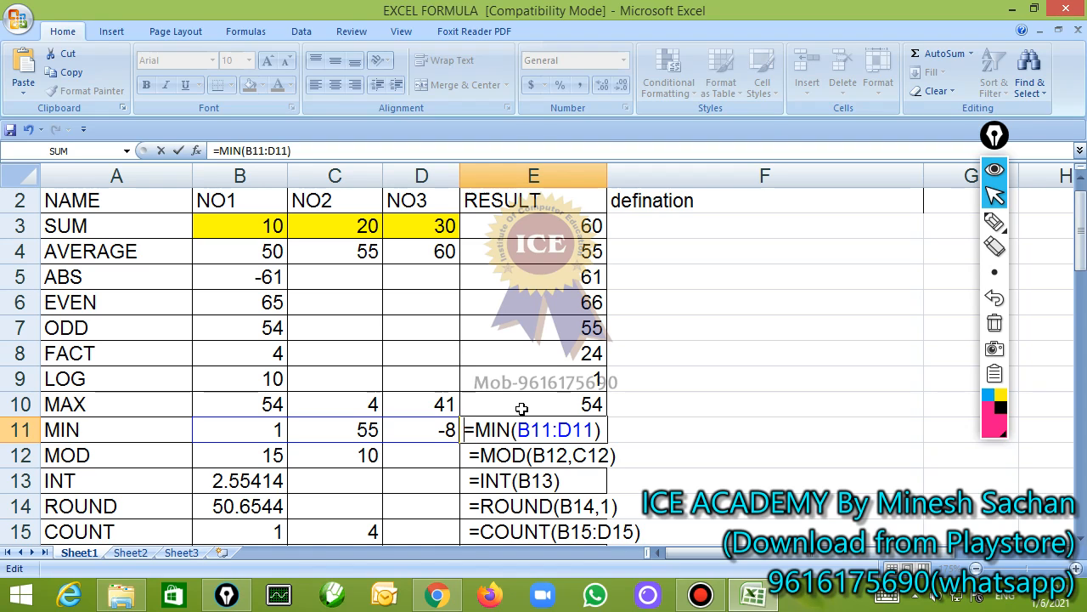
pyautogui.press('Return')
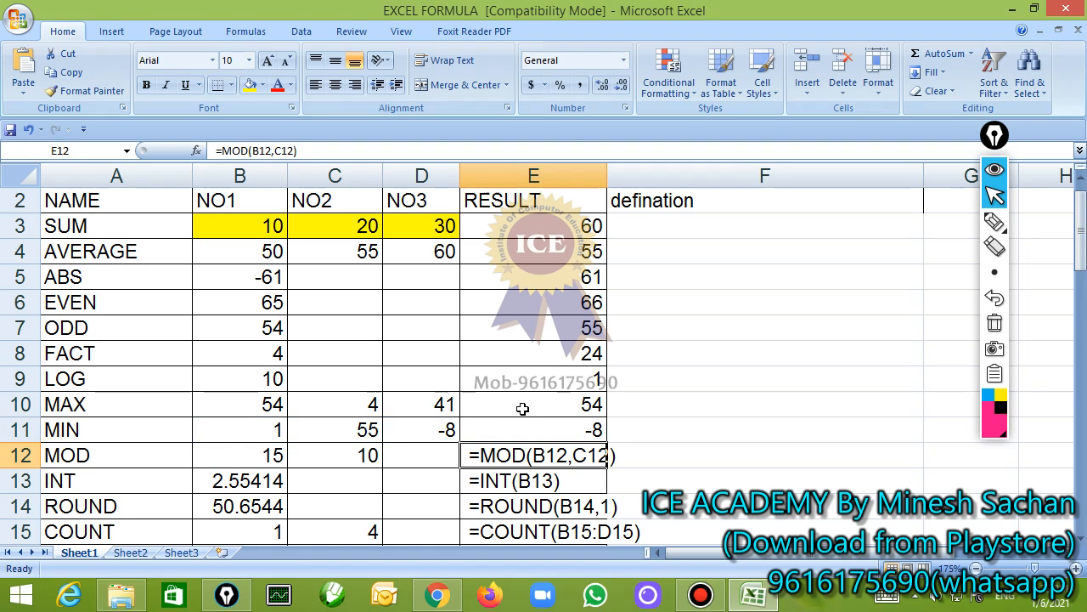
# Remove the leading space before =MOD(B12,C12) in E12, keeping the formula open for editing
pyautogui.scroll(-1, 522, 408)
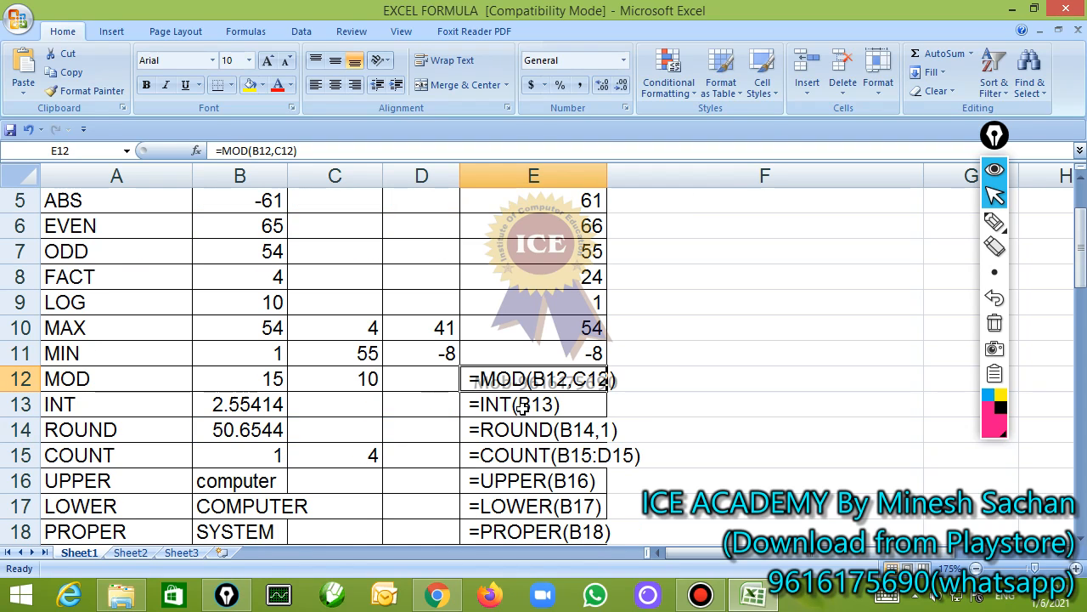
pyautogui.doubleClick(467, 380)
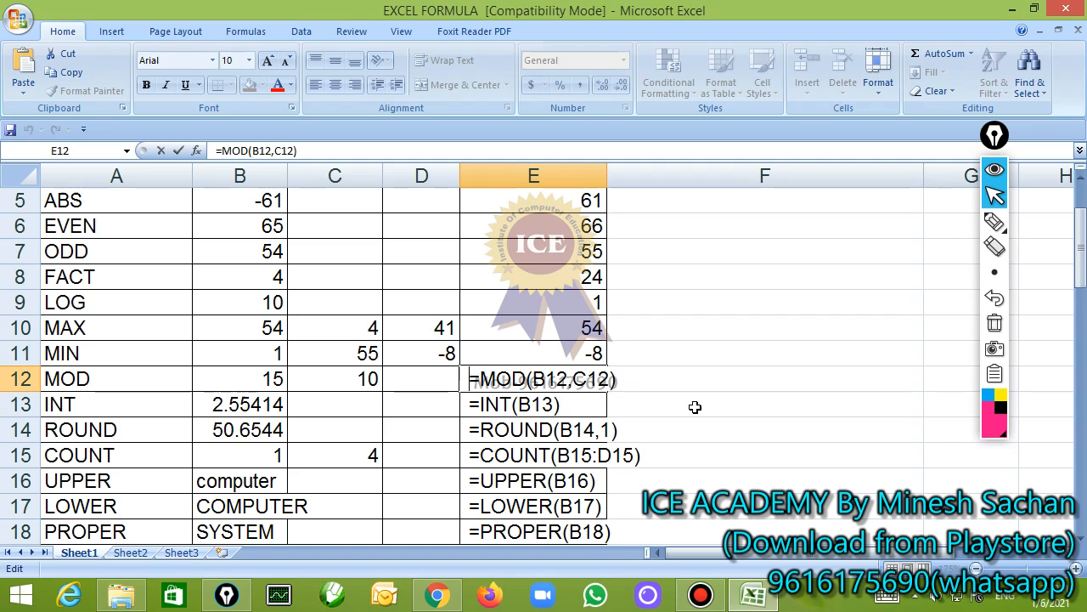
pyautogui.press('Delete')
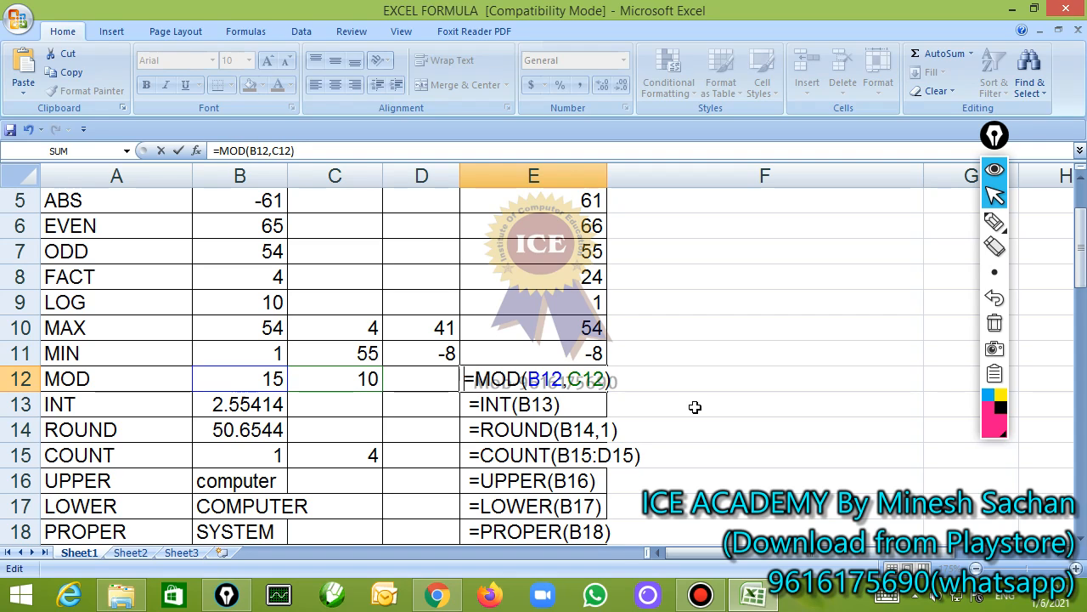
# Underline the MOD arguments and the values in B12 and C12 with the annotation pen, tick both arguments and return to the pointer
pyautogui.click(991, 229)
pyautogui.moveTo(534, 392); pyautogui.dragTo(615, 389)
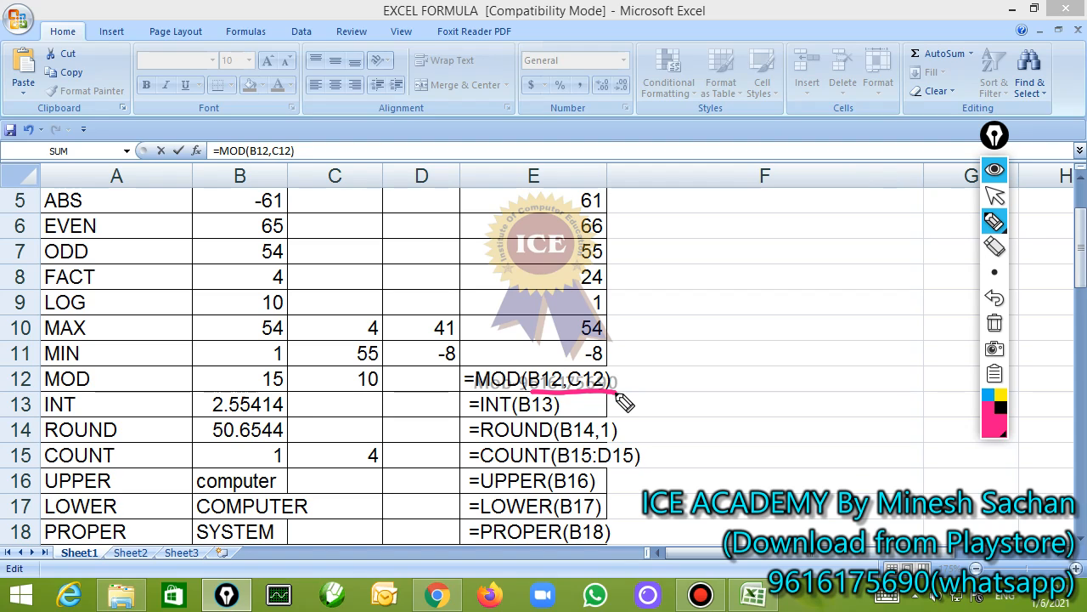
pyautogui.moveTo(255, 391); pyautogui.dragTo(377, 391)
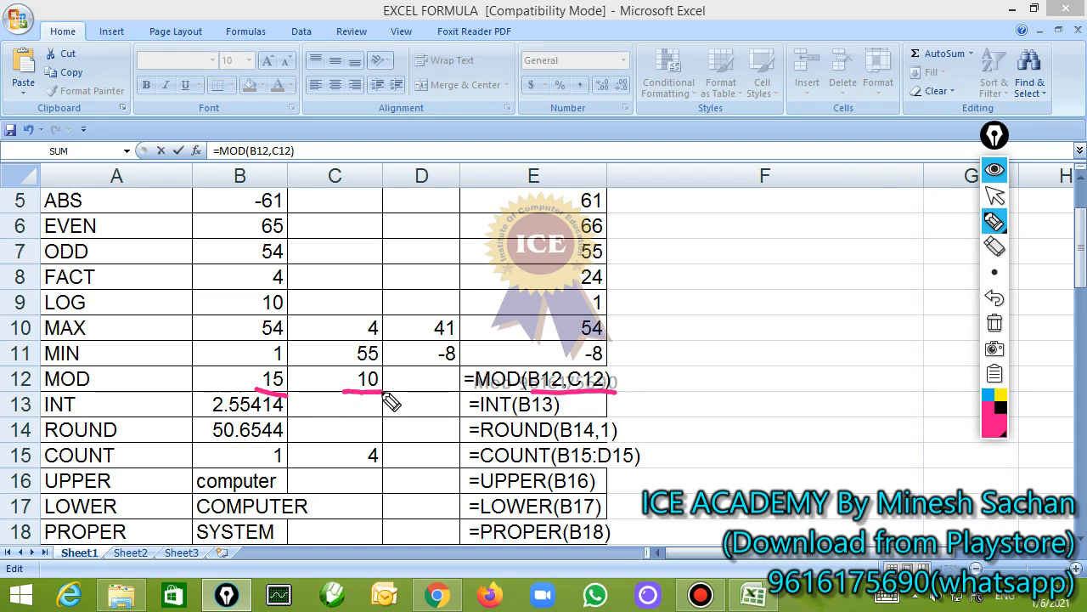
pyautogui.moveTo(525, 350)
pyautogui.mouseDown()
pyautogui.moveTo(562, 334)
pyautogui.moveTo(601, 346)
pyautogui.mouseUp()
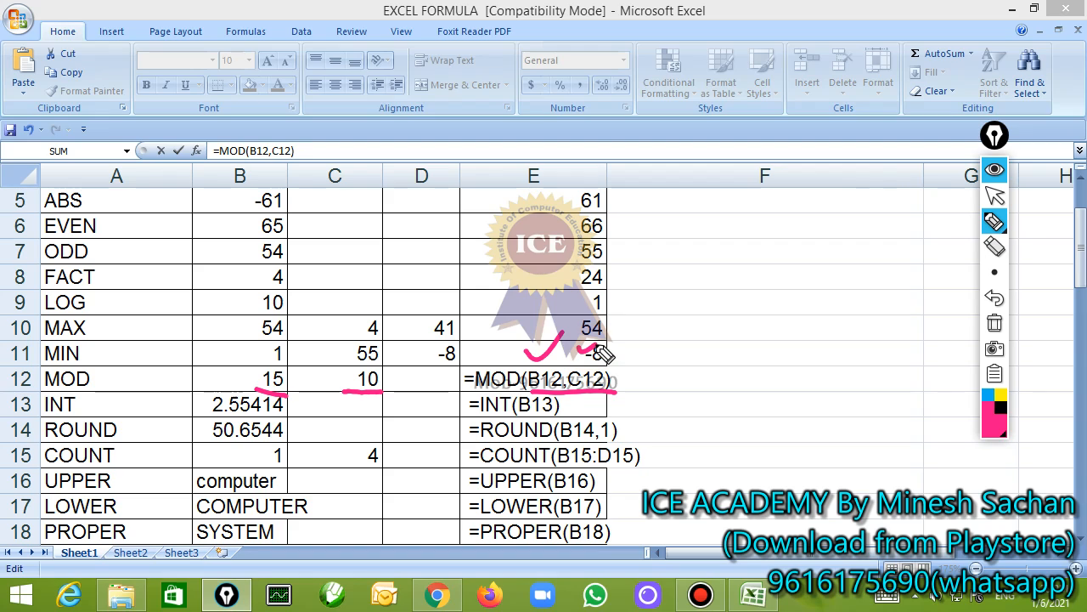
pyautogui.moveTo(287, 392); pyautogui.dragTo(309, 389)
pyautogui.moveTo(377, 384); pyautogui.dragTo(416, 383)
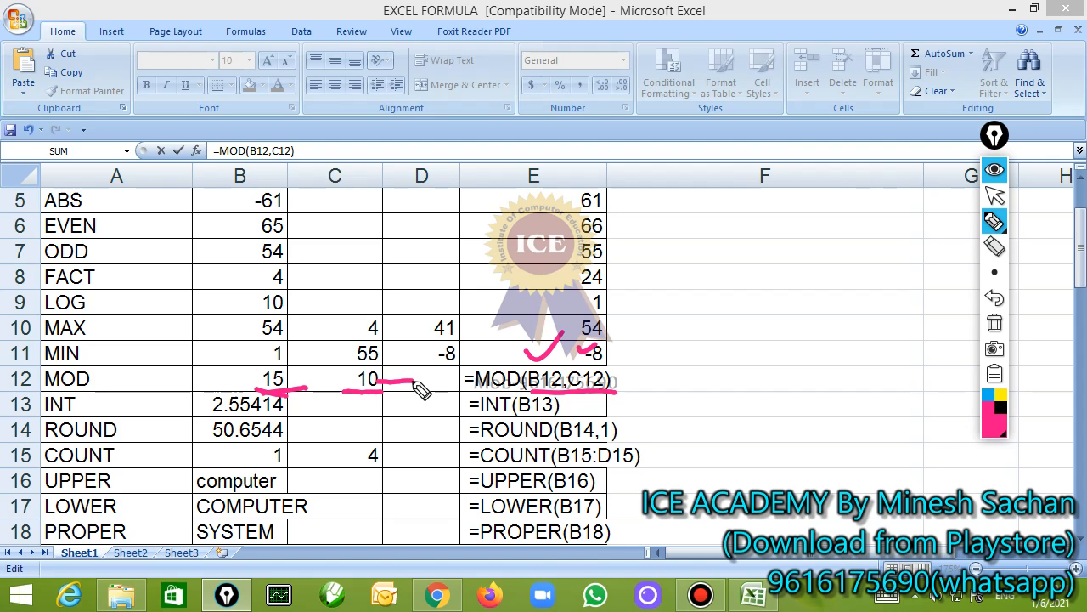
pyautogui.click(995, 195)
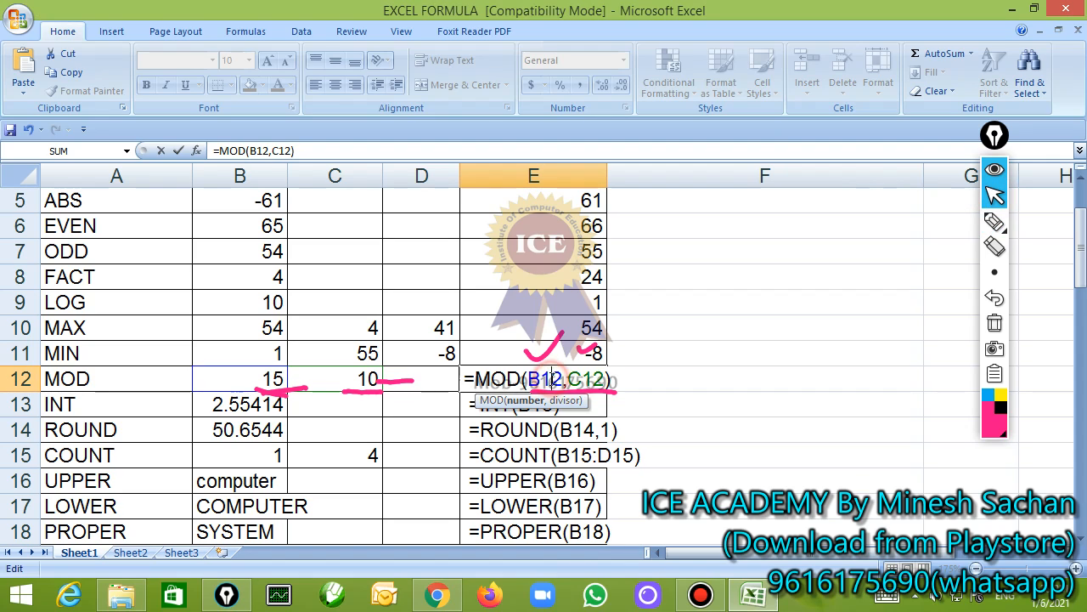
# Confirm the MOD formula in E12 and change the divisor in C12 to 3
pyautogui.press('Return')
pyautogui.press('Up')
pyautogui.press('Left')
pyautogui.press('Left')
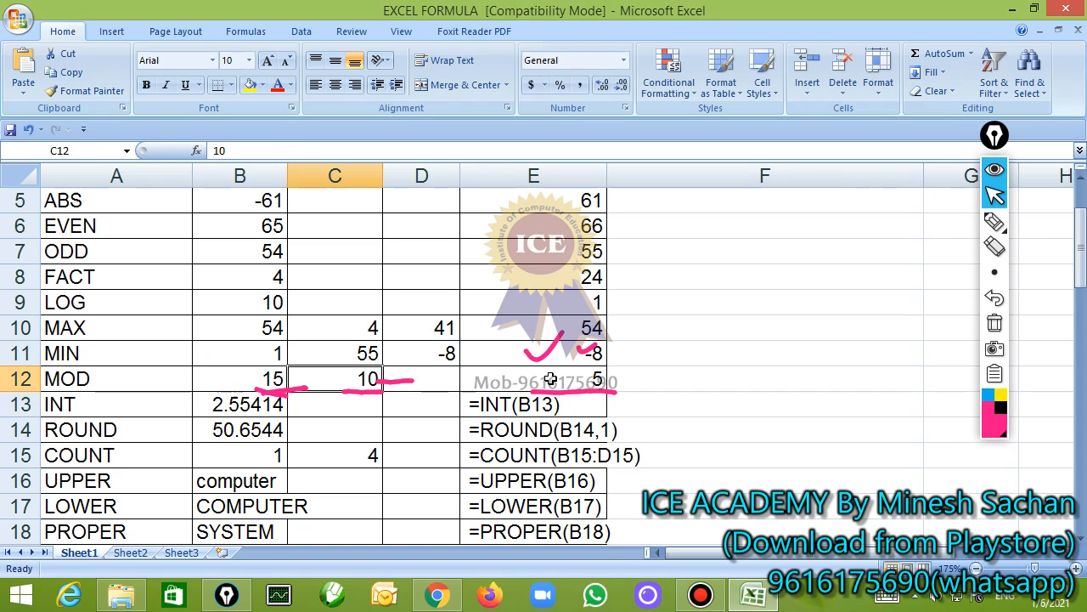
pyautogui.write('3')
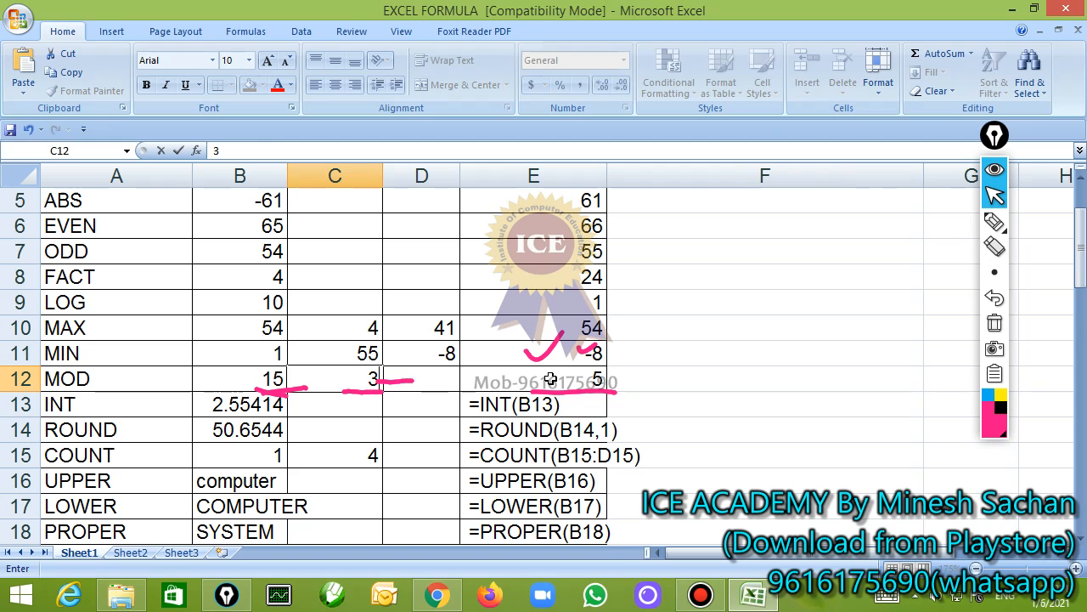
pyautogui.press('Return')
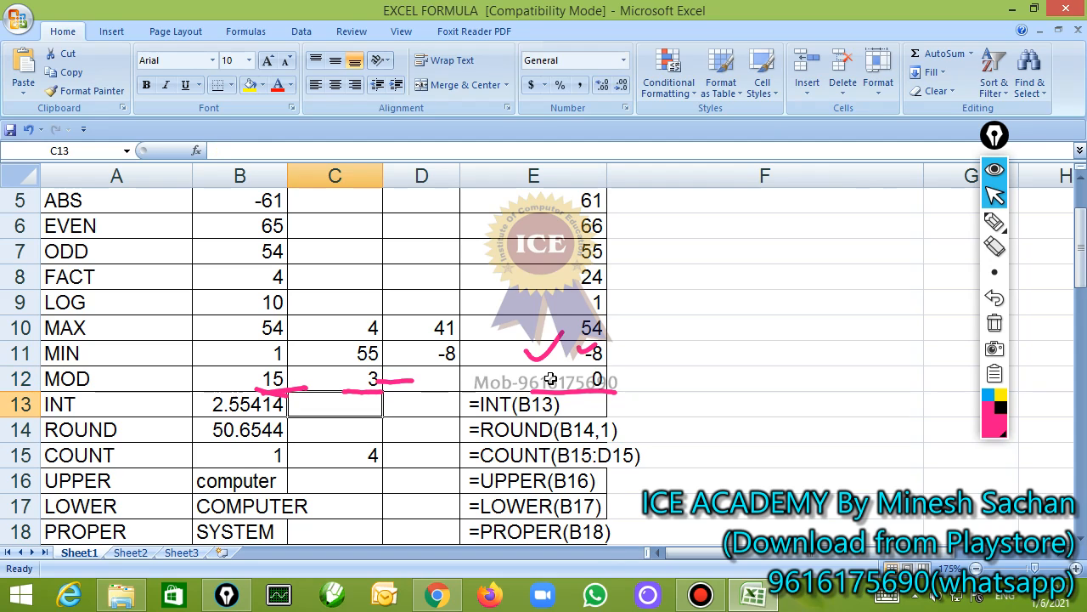
# Clear all pen annotations, return to the pointer and select the MOD result in E12
pyautogui.press('Up')
pyautogui.click(551, 380)
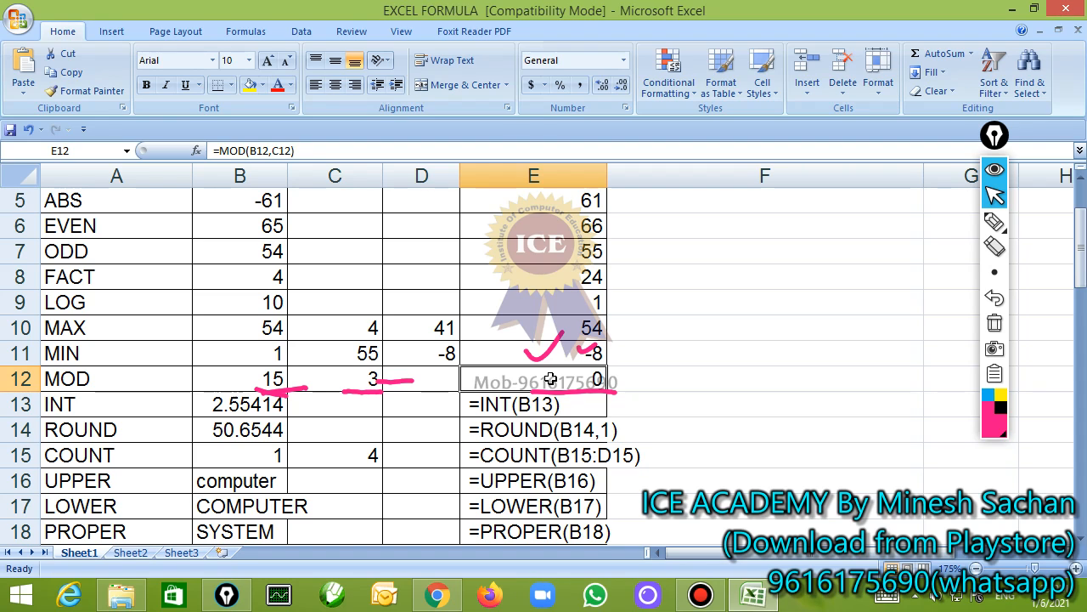
pyautogui.click(990, 325)
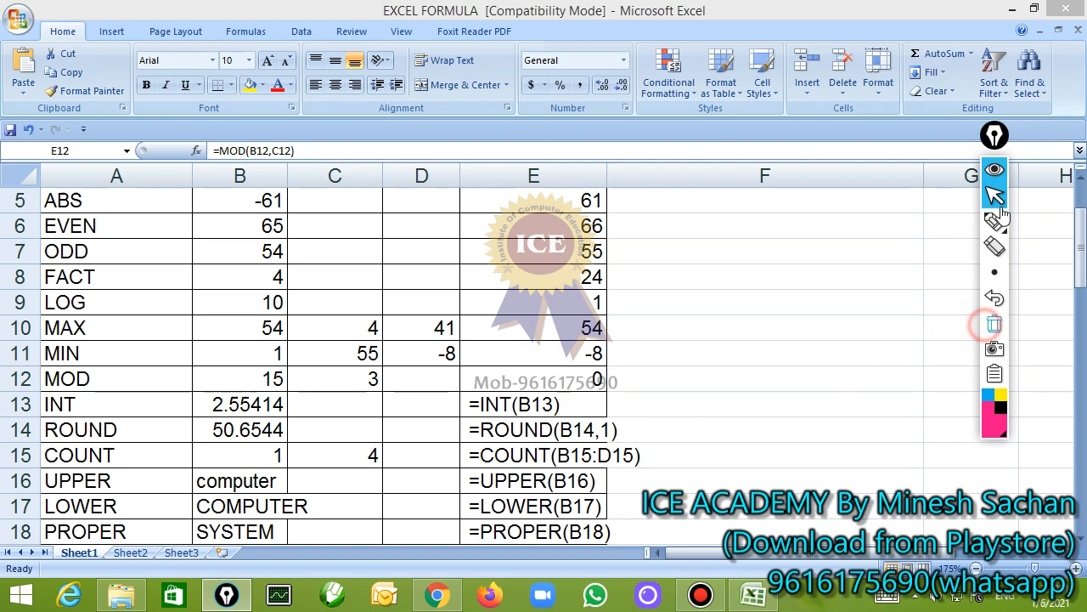
pyautogui.click(994, 197)
pyautogui.click(529, 384)
pyautogui.scroll(-1, 615, 432)
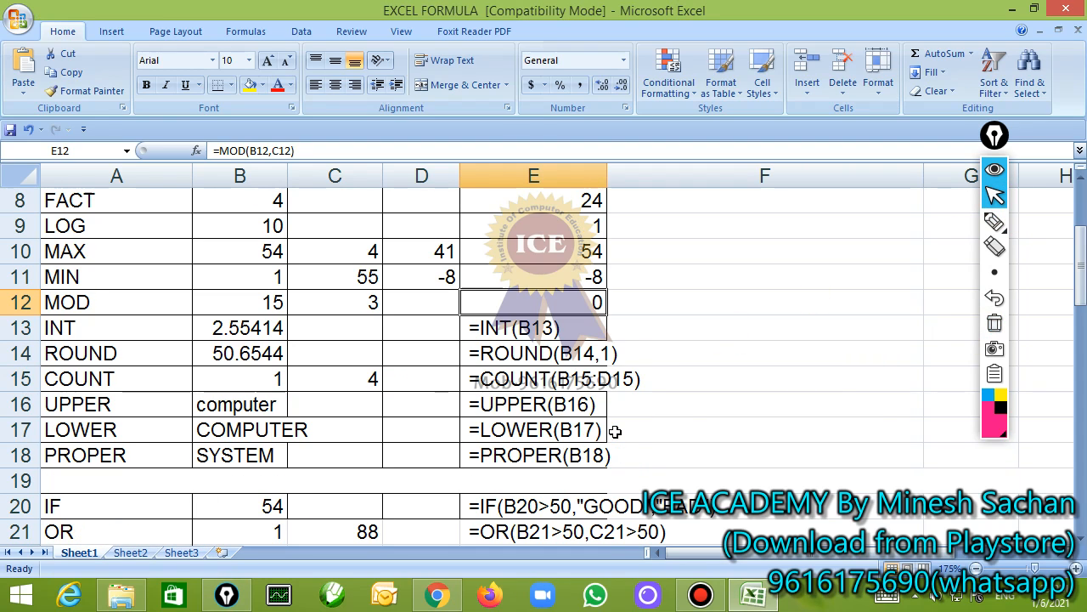
# Write the long division of 15 by 3 with the annotation pen above the table and circle the values in B12 and C12
pyautogui.click(993, 222)
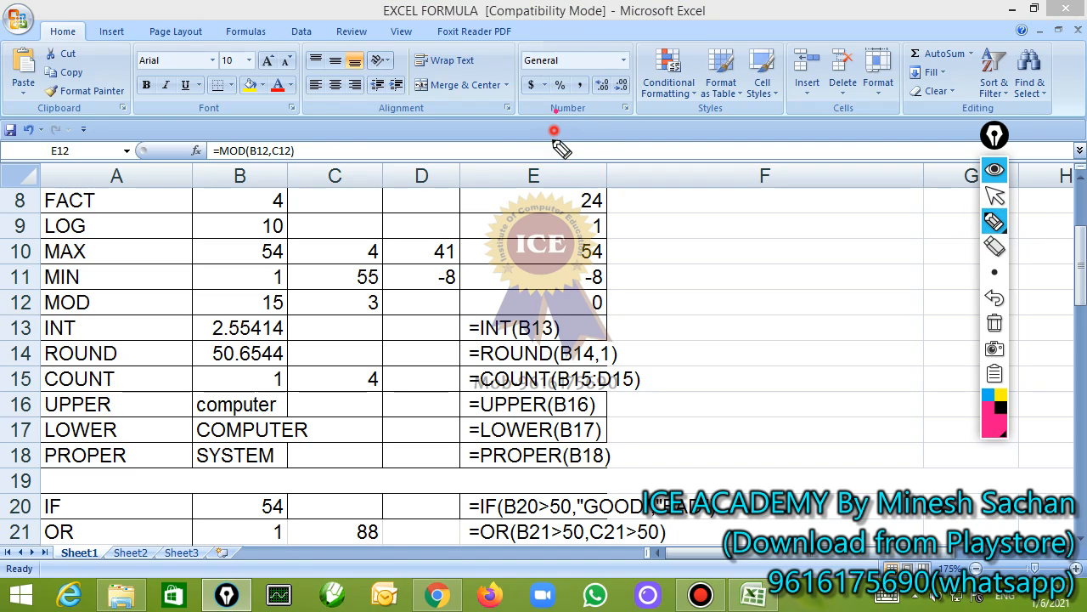
pyautogui.moveTo(551, 112); pyautogui.dragTo(551, 155)
pyautogui.moveTo(574, 112); pyautogui.dragTo(619, 109)
pyautogui.moveTo(514, 102)
pyautogui.mouseDown()
pyautogui.moveTo(508, 183)
pyautogui.moveTo(659, 85)
pyautogui.mouseUp()
pyautogui.moveTo(445, 126); pyautogui.dragTo(467, 159)
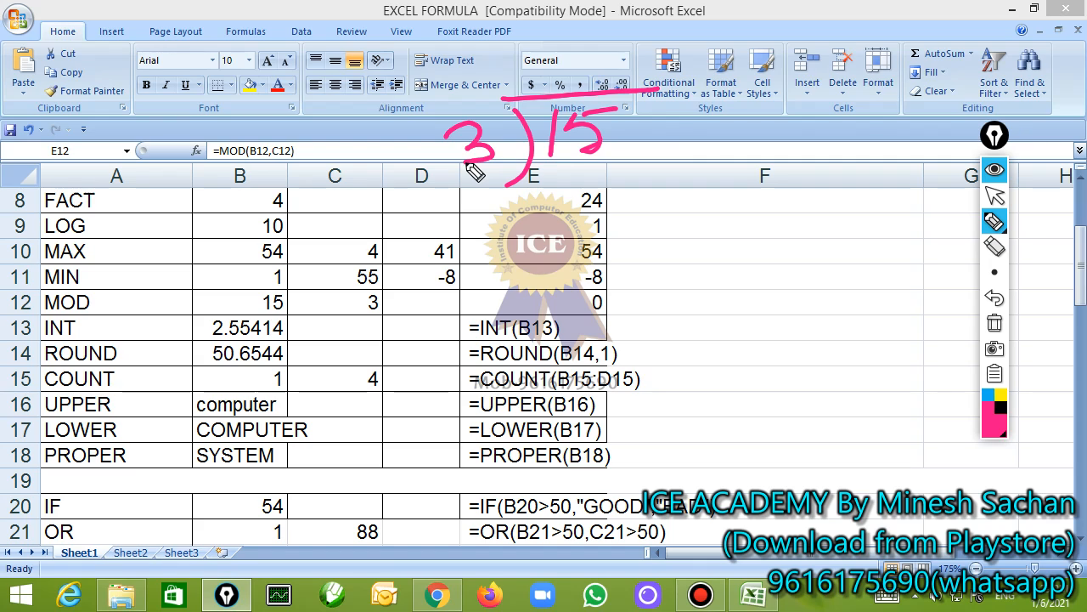
pyautogui.moveTo(251, 321)
pyautogui.mouseDown()
pyautogui.moveTo(286, 327)
pyautogui.moveTo(382, 276)
pyautogui.moveTo(244, 289)
pyautogui.mouseUp()
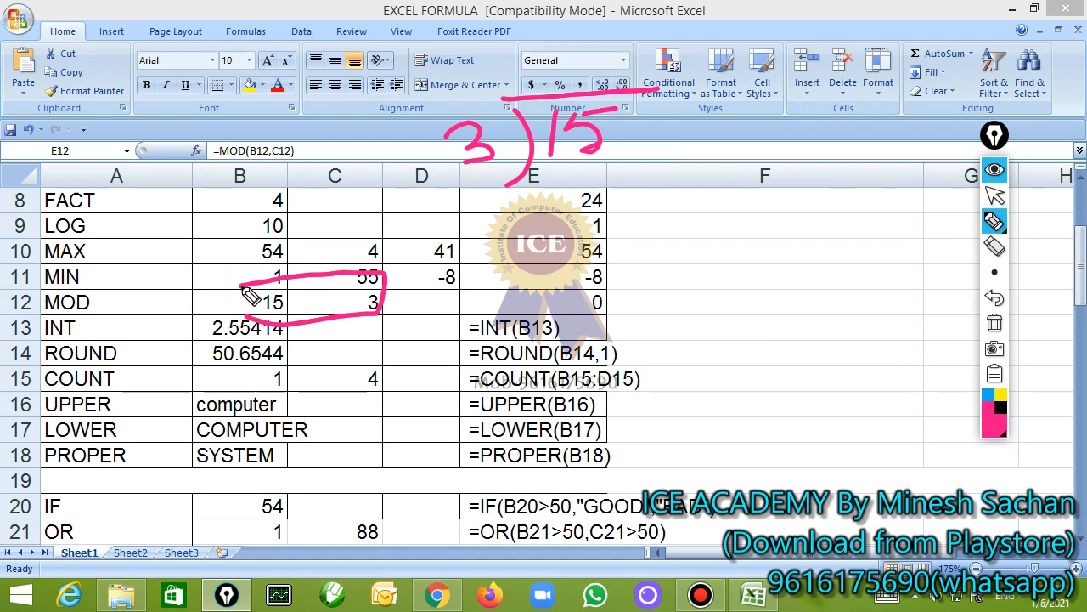
# Complete the handwritten division with quotient 5 and a crossed remainder, point an arrow to E12, and clear the annotations
pyautogui.moveTo(585, 41)
pyautogui.mouseDown()
pyautogui.moveTo(554, 92)
pyautogui.moveTo(613, 39)
pyautogui.mouseUp()
pyautogui.moveTo(569, 180)
pyautogui.mouseDown()
pyautogui.moveTo(565, 208)
pyautogui.moveTo(588, 222)
pyautogui.mouseUp()
pyautogui.moveTo(600, 178); pyautogui.dragTo(624, 179)
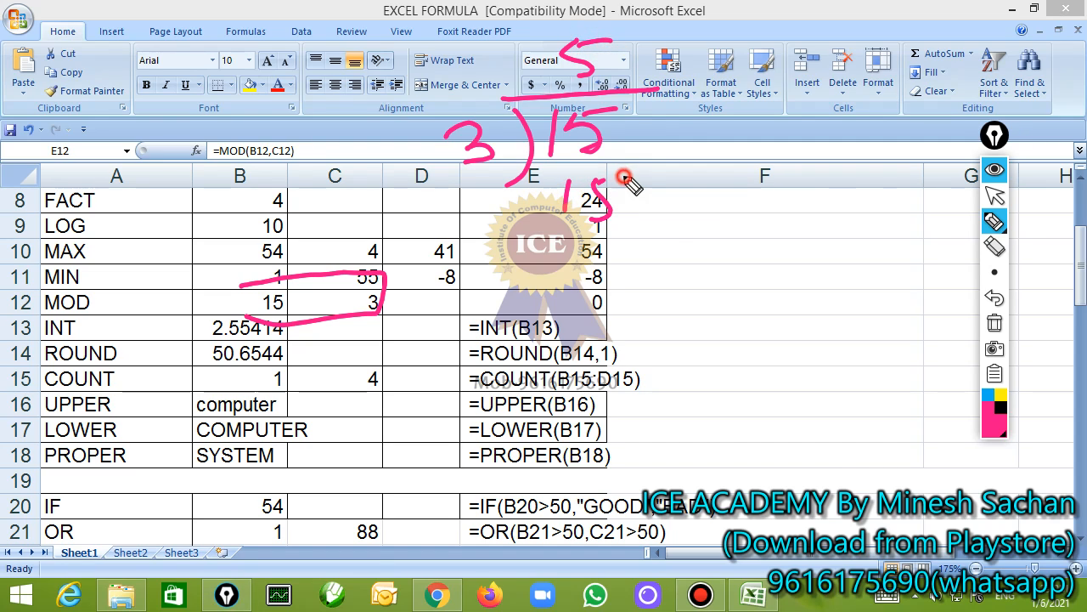
pyautogui.moveTo(533, 234); pyautogui.dragTo(663, 221)
pyautogui.moveTo(544, 284); pyautogui.dragTo(673, 270)
pyautogui.moveTo(588, 241)
pyautogui.mouseDown()
pyautogui.moveTo(629, 267)
pyautogui.moveTo(596, 274)
pyautogui.mouseUp()
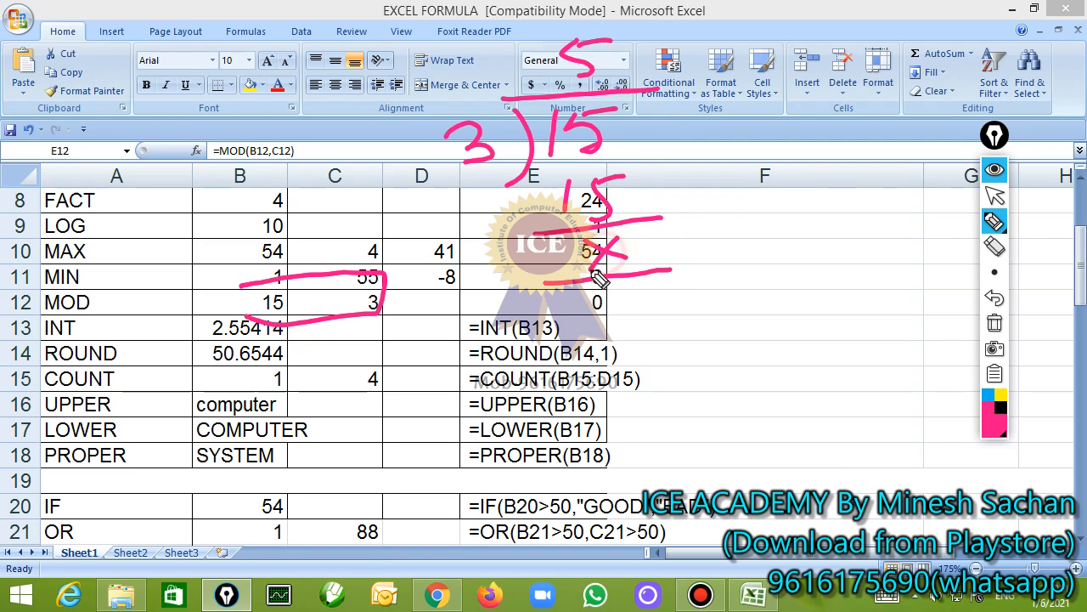
pyautogui.moveTo(644, 232)
pyautogui.mouseDown()
pyautogui.moveTo(768, 242)
pyautogui.moveTo(645, 307)
pyautogui.moveTo(622, 302)
pyautogui.moveTo(652, 334)
pyautogui.mouseUp()
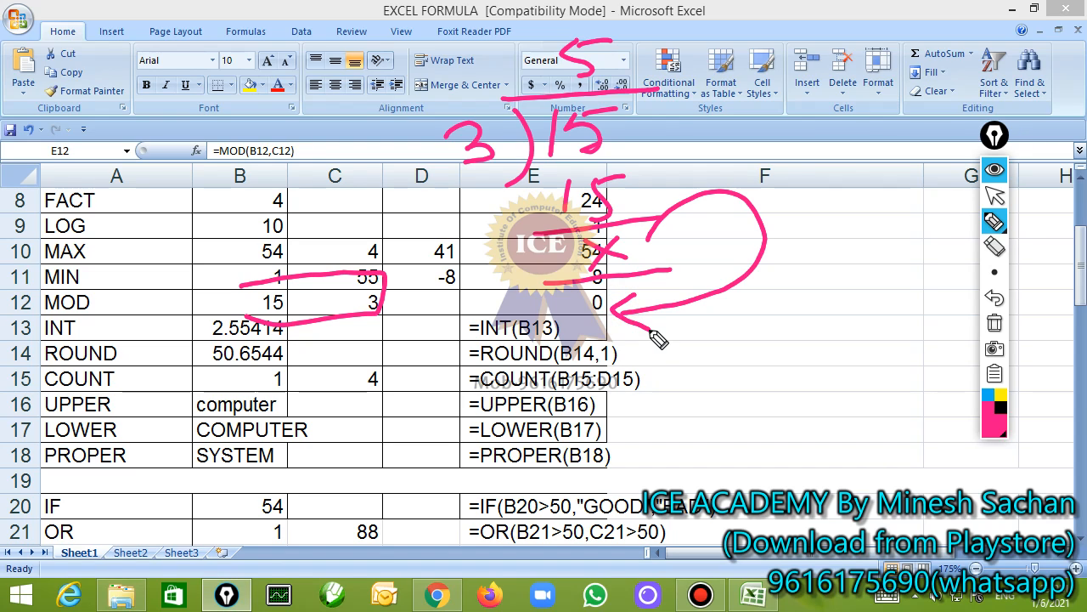
pyautogui.click(995, 322)
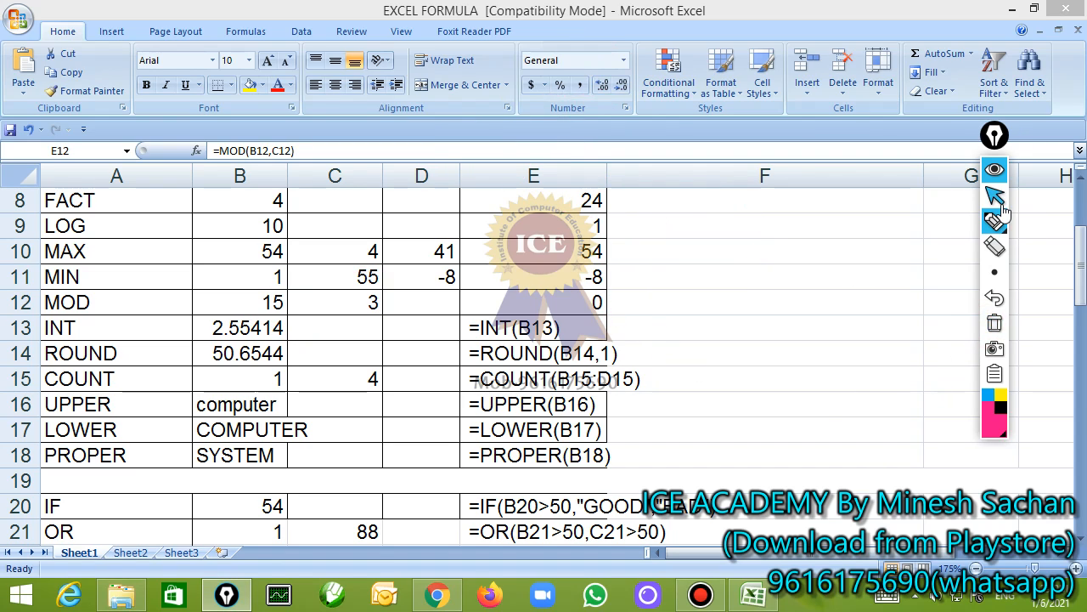
pyautogui.click(995, 197)
# Remove the leading space before =INT(B13) in E13 and temporarily mark the integer part of B13 with a pen arrow to the formula
pyautogui.click(470, 331)
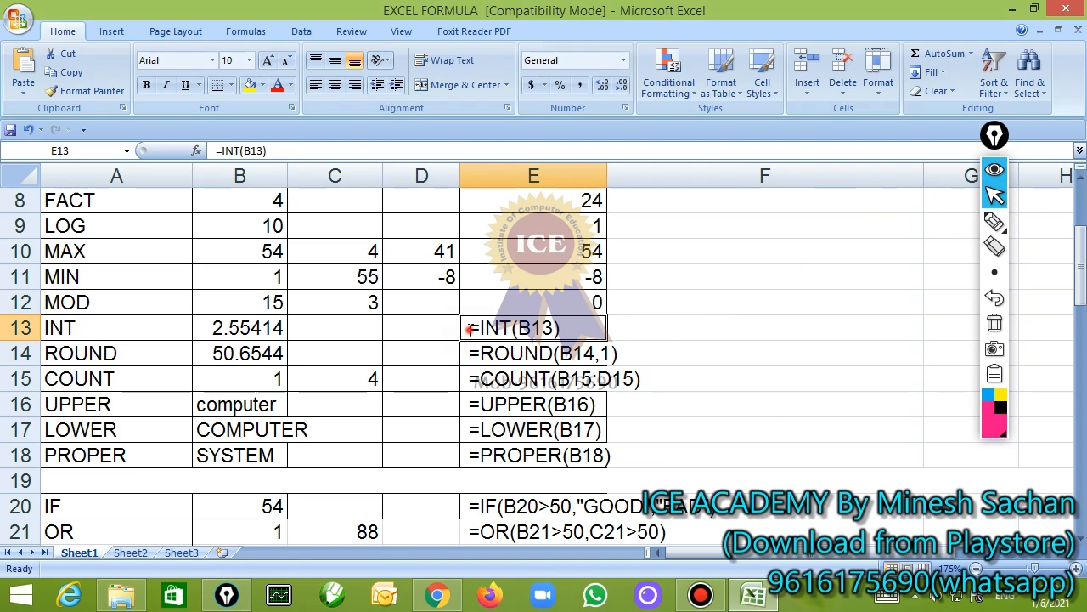
pyautogui.doubleClick(469, 331)
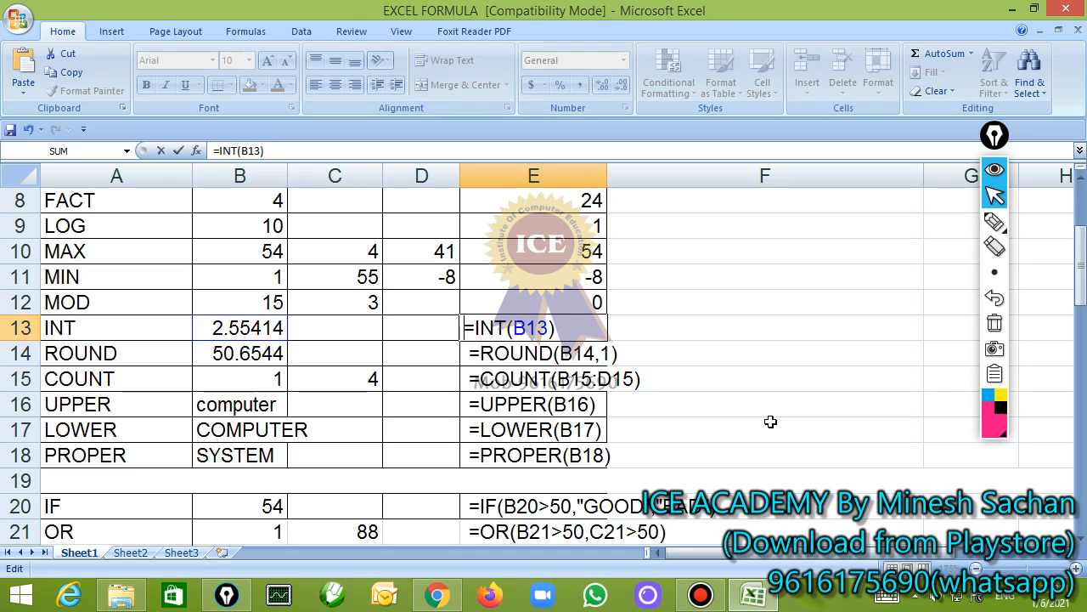
pyautogui.click(994, 226)
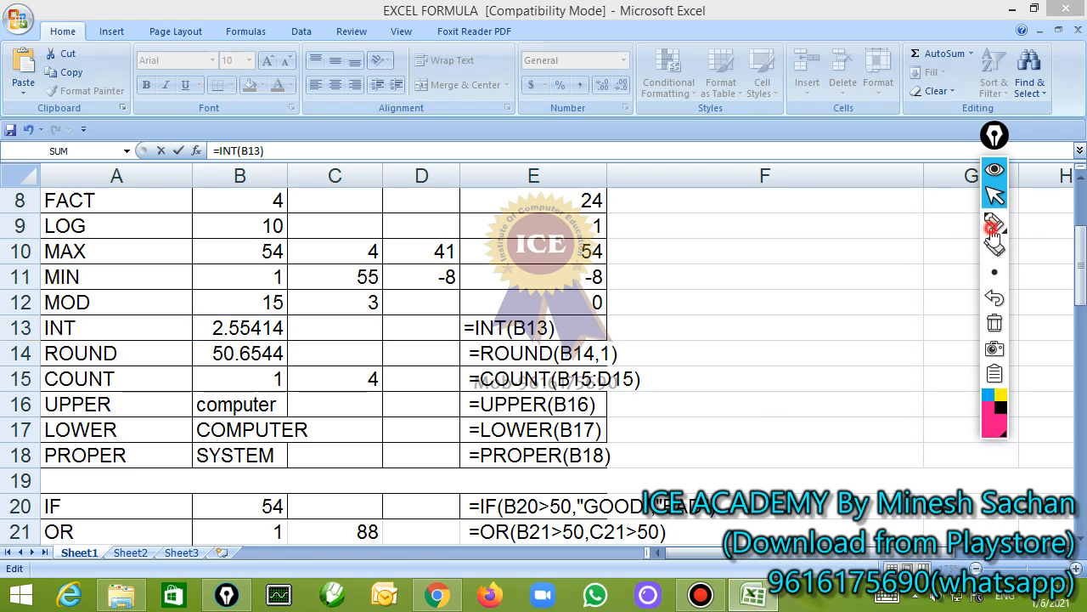
pyautogui.moveTo(205, 341); pyautogui.dragTo(301, 340)
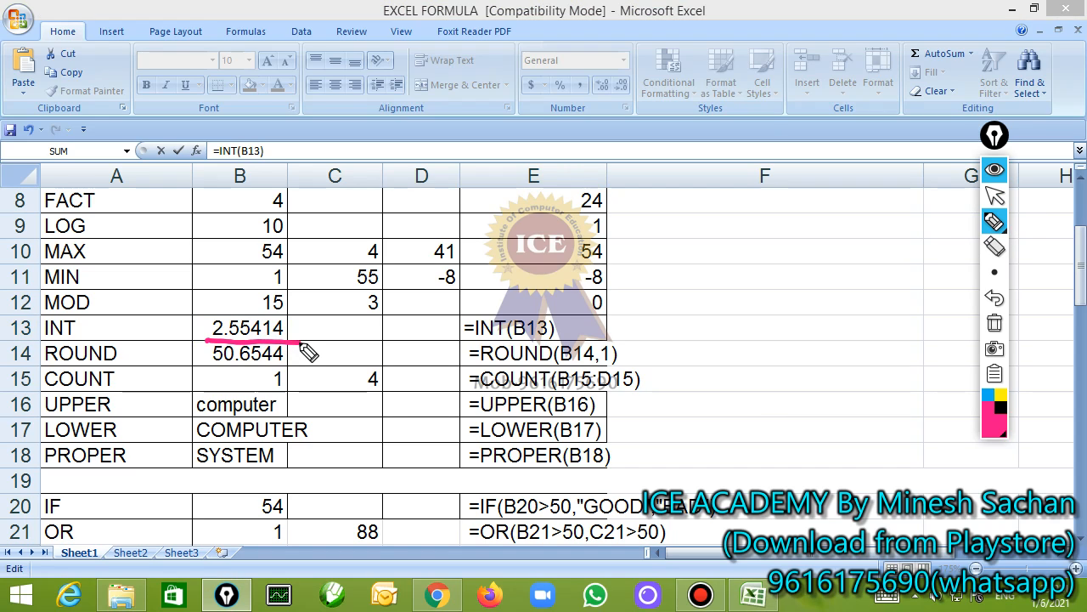
pyautogui.moveTo(227, 303)
pyautogui.mouseDown()
pyautogui.moveTo(219, 309)
pyautogui.moveTo(359, 213)
pyautogui.moveTo(524, 303)
pyautogui.moveTo(541, 286)
pyautogui.mouseUp()
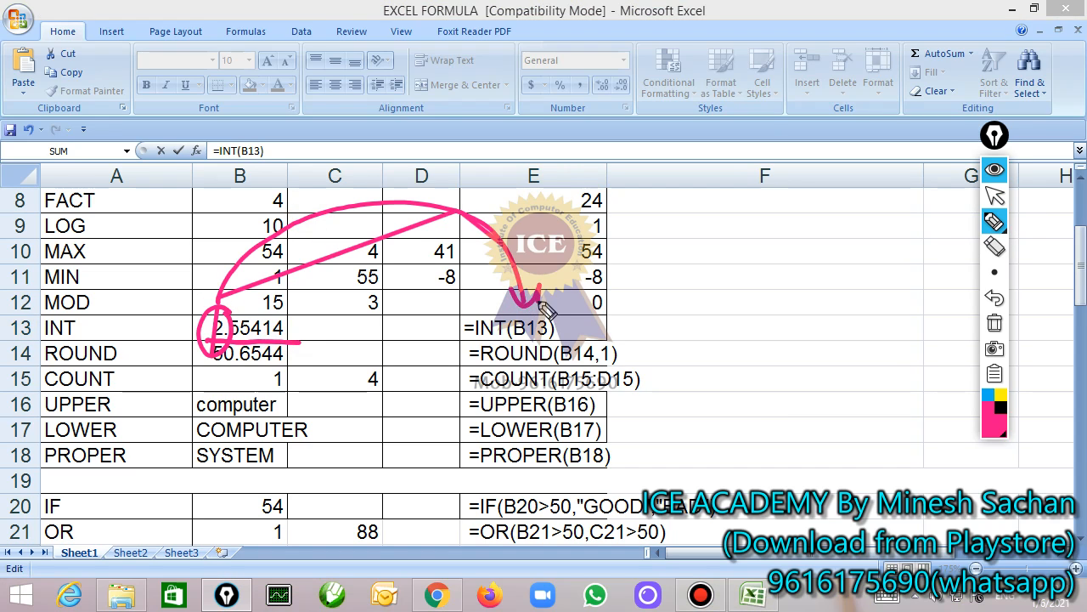
pyautogui.click(994, 323)
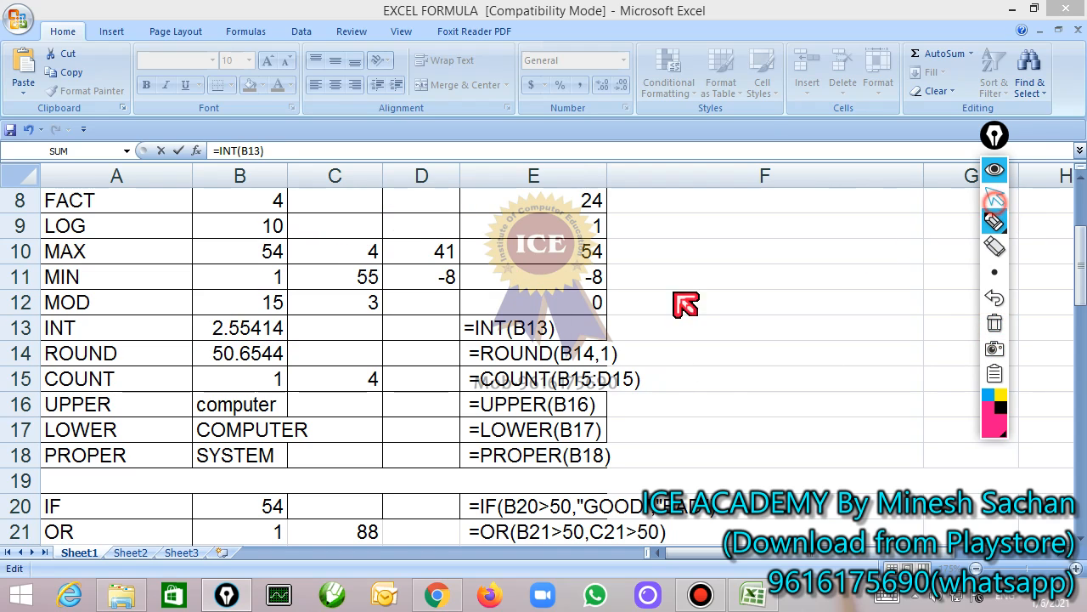
# Confirm the INT formula in E13 and change the number in B13 to 998.254
pyautogui.press('Return')
pyautogui.press('Up')
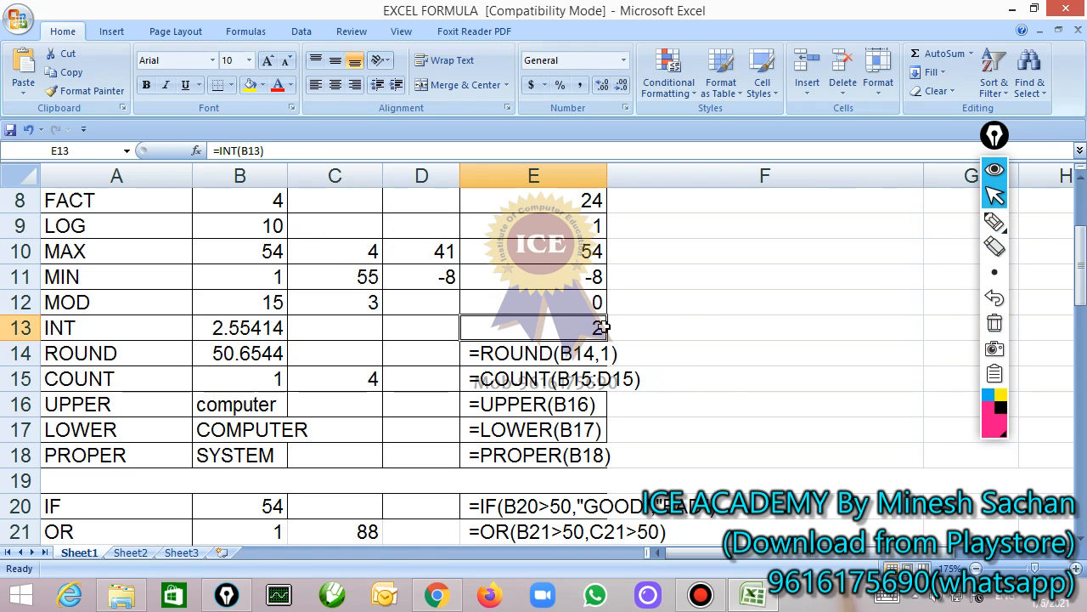
pyautogui.press('Left')
pyautogui.press('Left')
pyautogui.press('Left')
pyautogui.write('998.254')
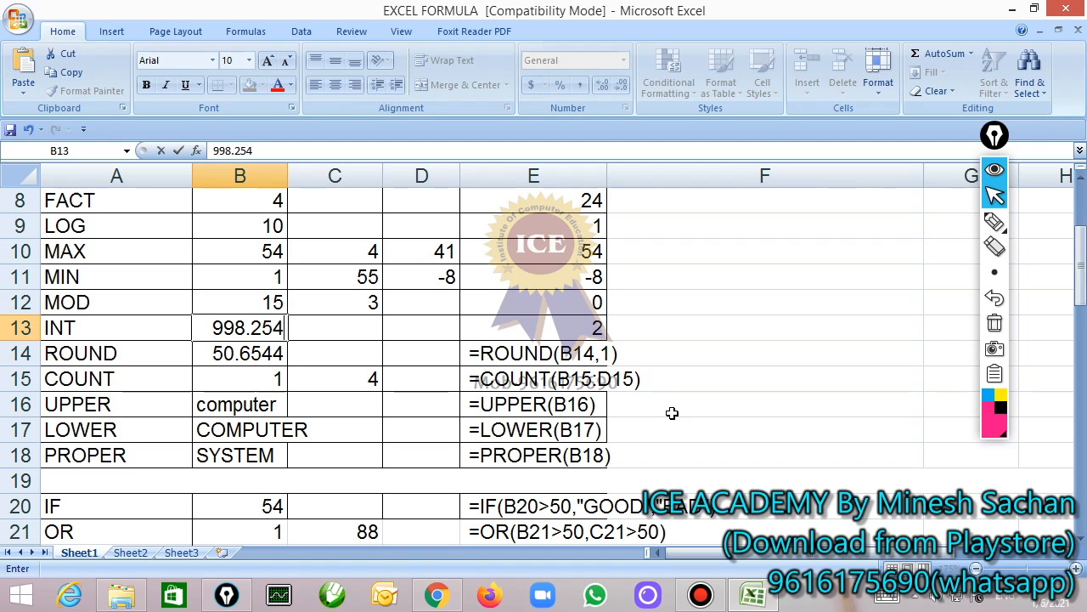
pyautogui.press('Return')
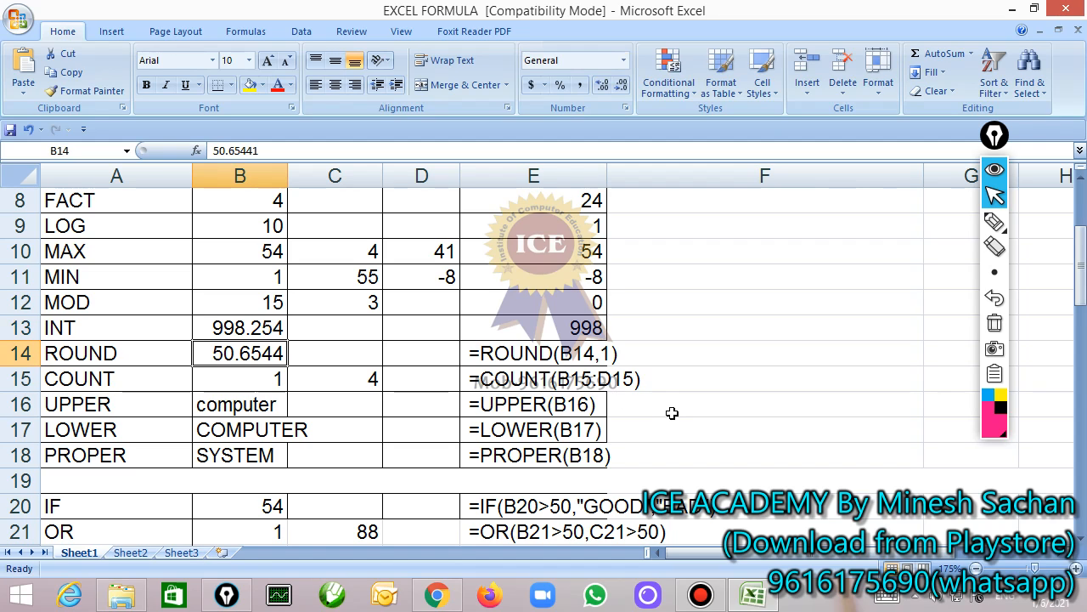
# Remove the leading space before =ROUND(B14,1) in E14, keeping the formula open for editing
pyautogui.press('Right')
pyautogui.press('Right')
pyautogui.press('Right')
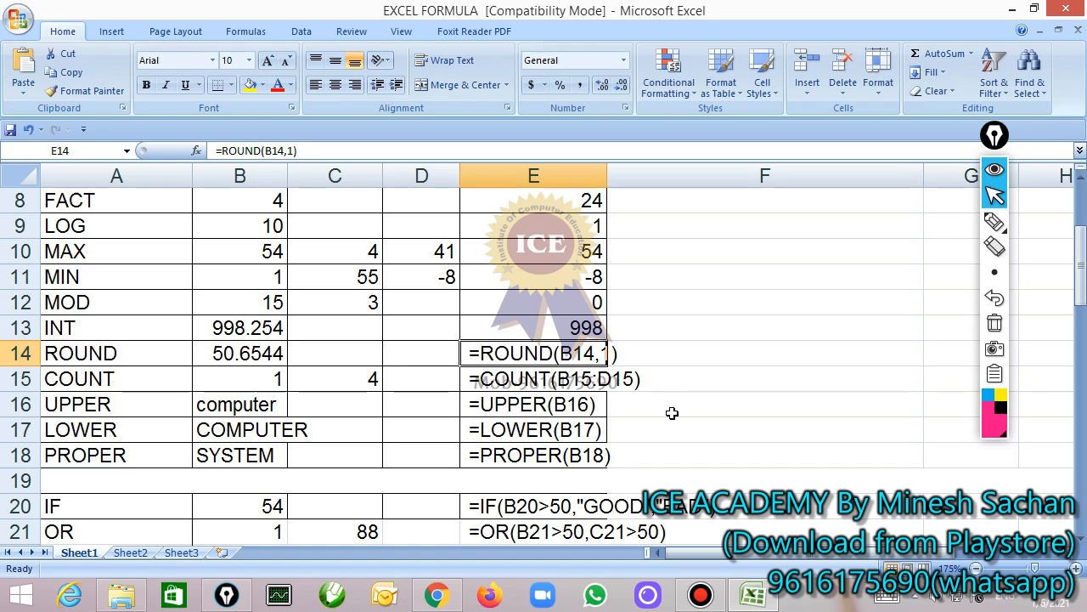
pyautogui.press('F2')
pyautogui.press('Home')
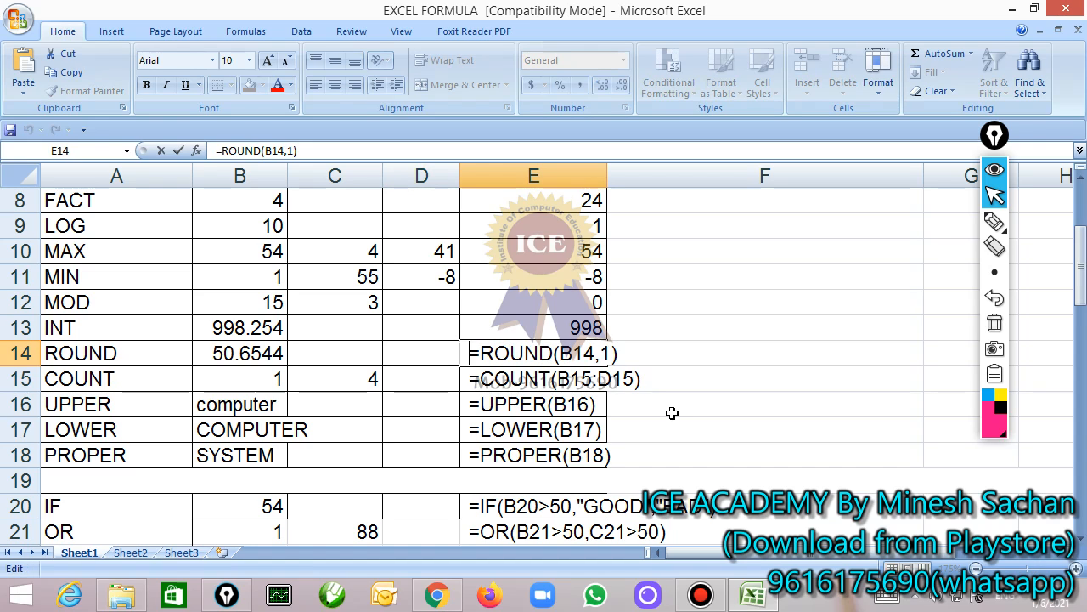
# Mark the ROUND arguments and the B14 value with pen lines and arrows, clear the annotations, and confirm the formula in E14
pyautogui.click(995, 221)
pyautogui.moveTo(554, 367)
pyautogui.mouseDown()
pyautogui.moveTo(612, 367)
pyautogui.moveTo(659, 273)
pyautogui.mouseUp()
pyautogui.moveTo(643, 273); pyautogui.dragTo(656, 299)
pyautogui.moveTo(281, 332)
pyautogui.mouseDown()
pyautogui.moveTo(267, 331)
pyautogui.moveTo(290, 369)
pyautogui.moveTo(308, 298)
pyautogui.moveTo(538, 330)
pyautogui.mouseUp()
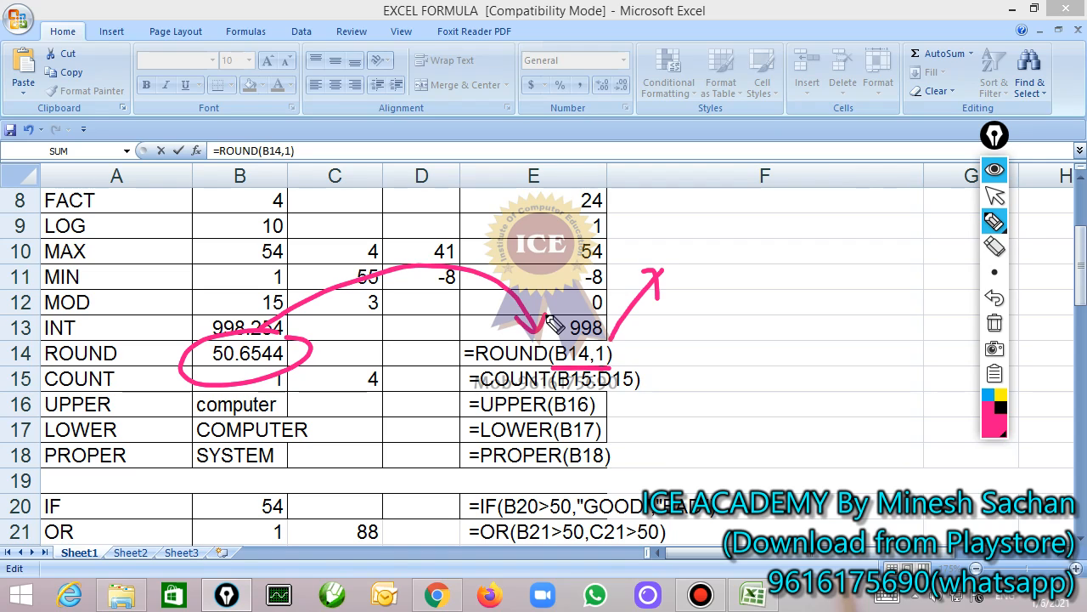
pyautogui.click(994, 323)
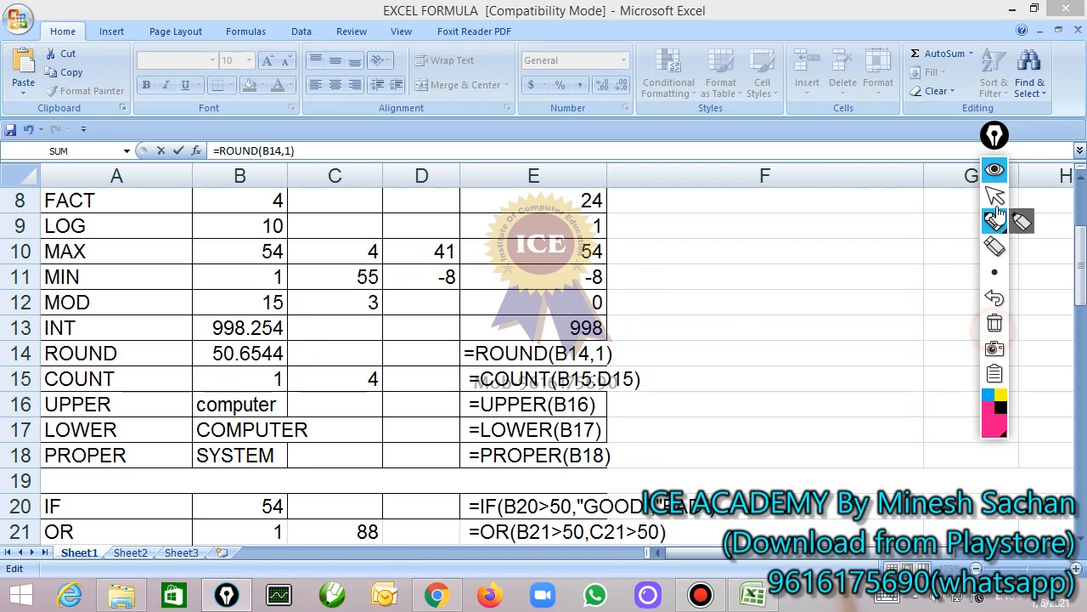
pyautogui.click(994, 196)
pyautogui.click(520, 349)
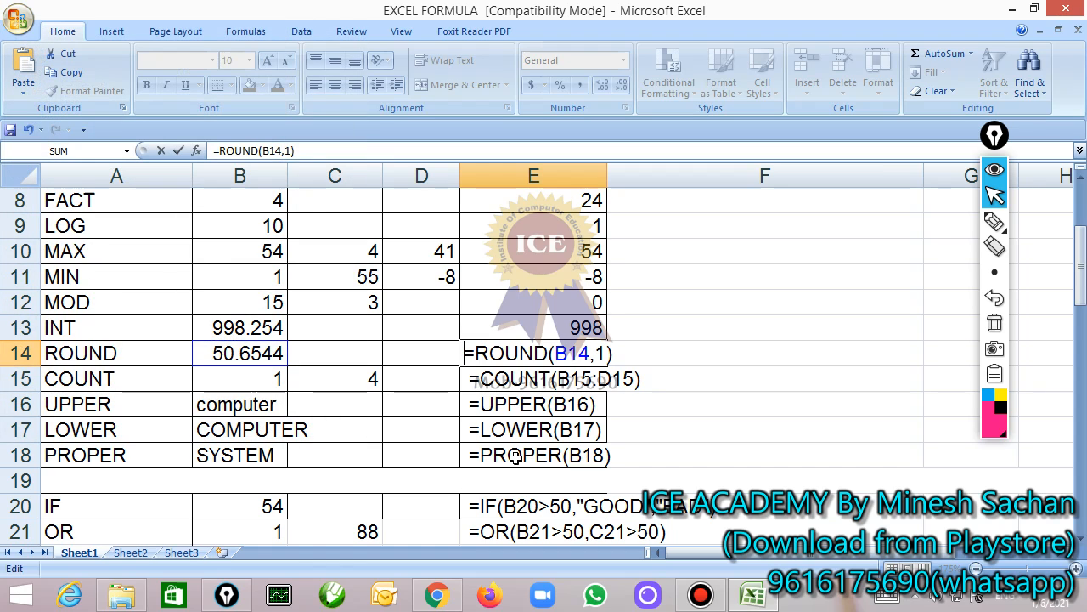
pyautogui.press('Return')
# Change the number of digits in the E14 ROUND formula to 2, confirm it and reselect the cell
pyautogui.click(535, 351)
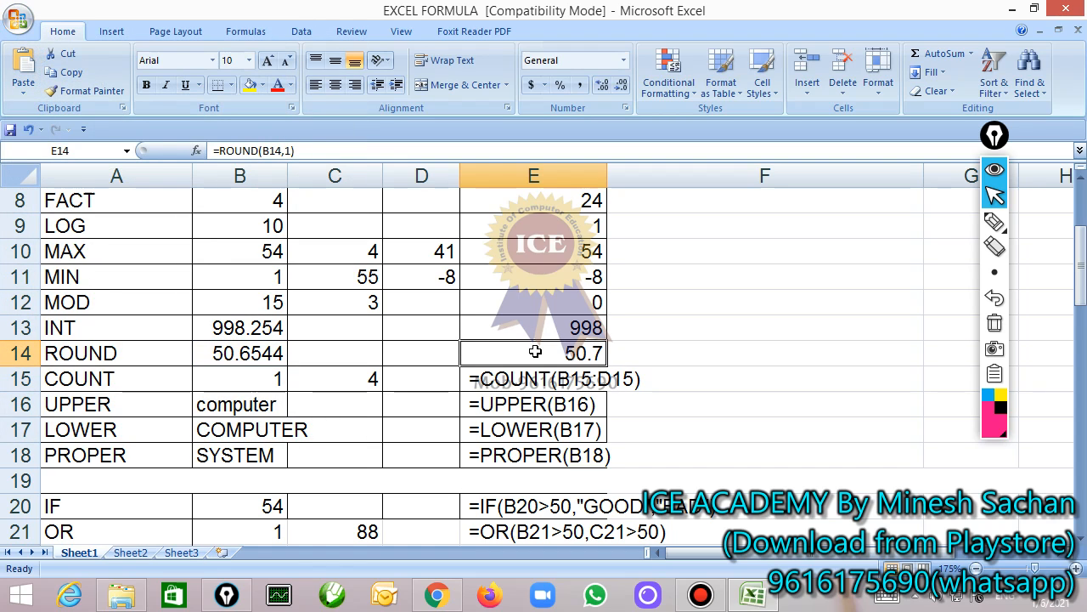
pyautogui.doubleClick(535, 352)
pyautogui.press('End')
pyautogui.press('Left')
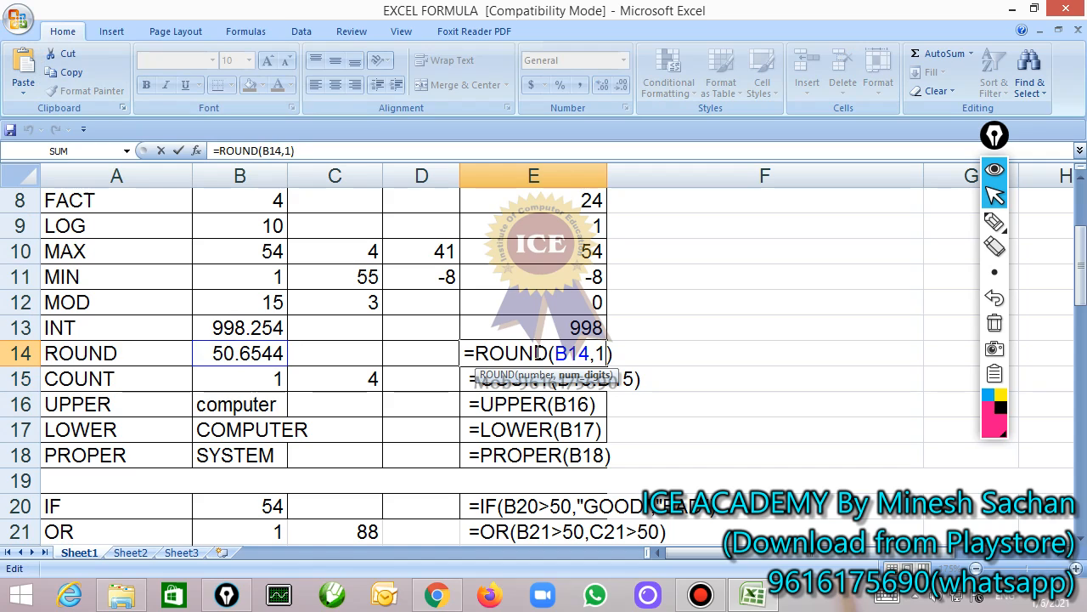
pyautogui.press('BackSpace')
pyautogui.write('2')
pyautogui.press('Return')
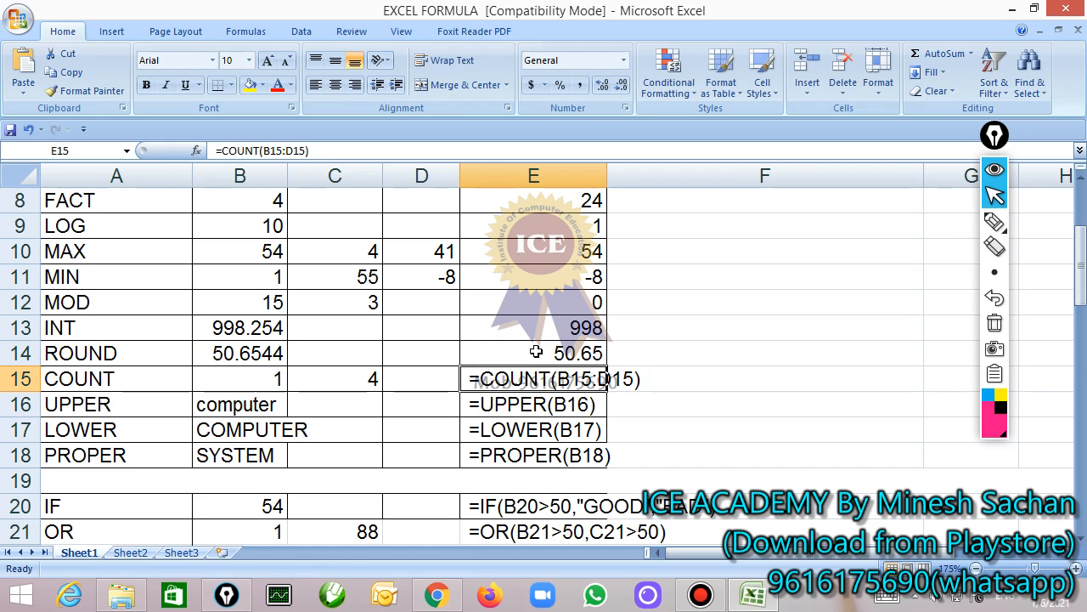
pyautogui.click(536, 351)
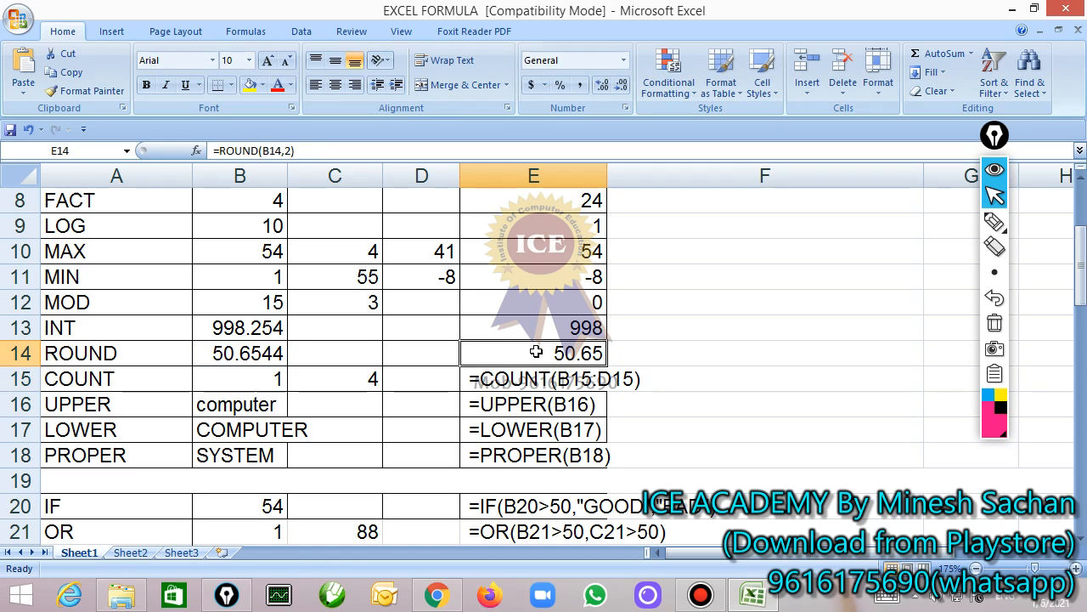
# Review the completed function results at the start of the table and switch to Sheet3
pyautogui.scroll(1, 536, 352)
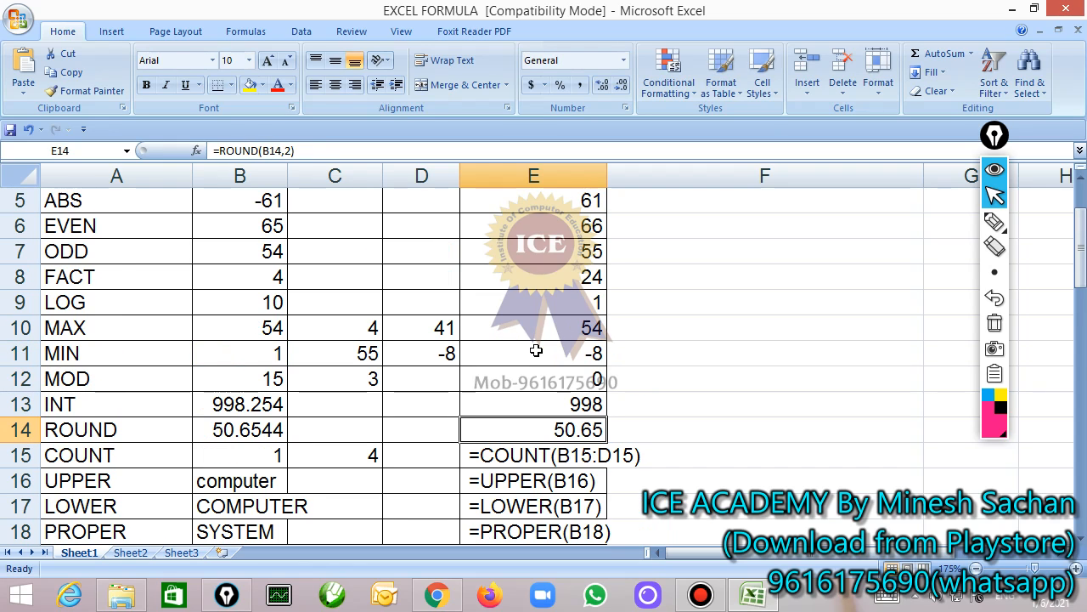
pyautogui.scroll(2, 457, 429)
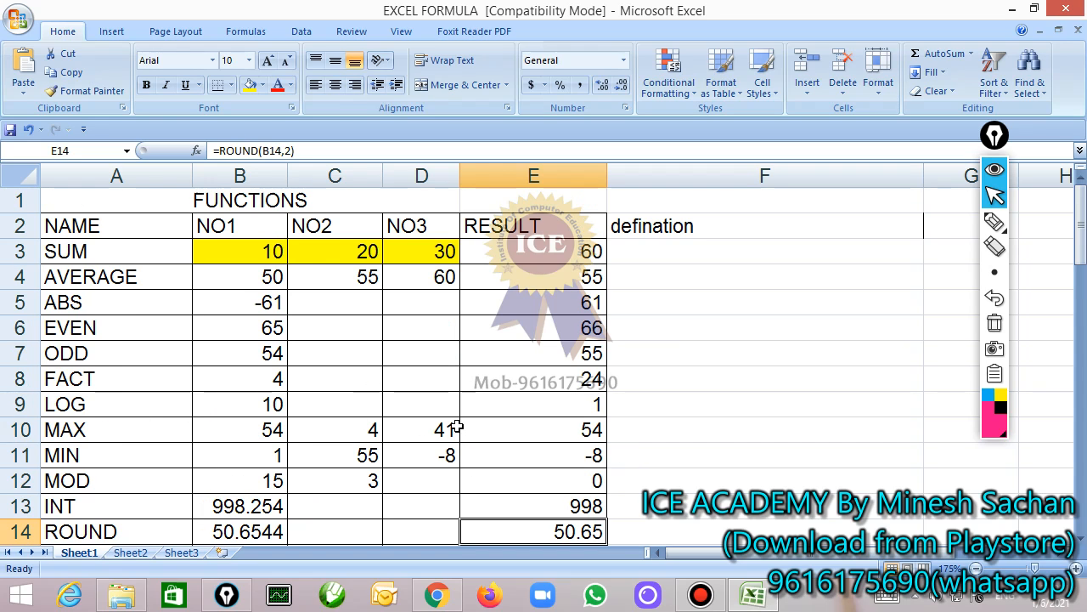
pyautogui.scroll(-2, 457, 429)
pyautogui.scroll(2, 451, 427)
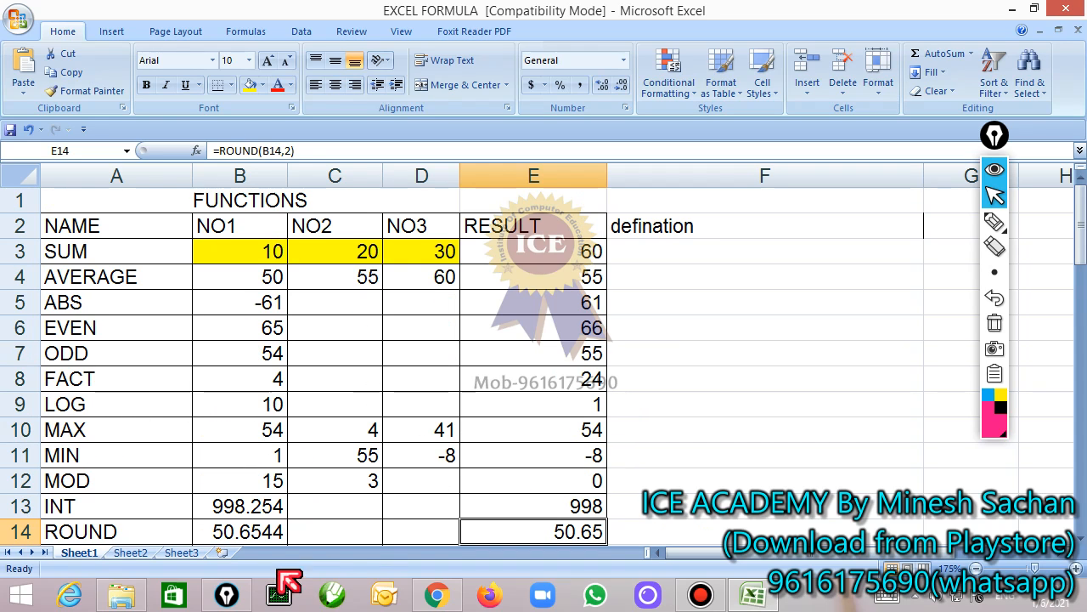
pyautogui.click(175, 553)
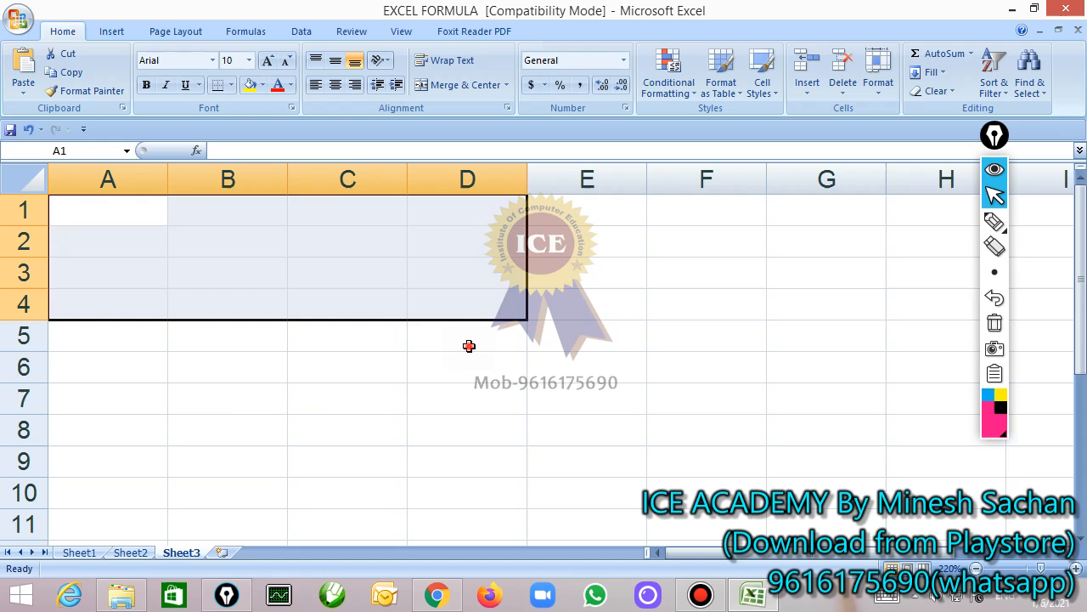
# Enter the headers function, no1, no2, no3, no4 and result in cells A1 to F1 of Sheet3
pyautogui.scroll(-5, 468, 346)
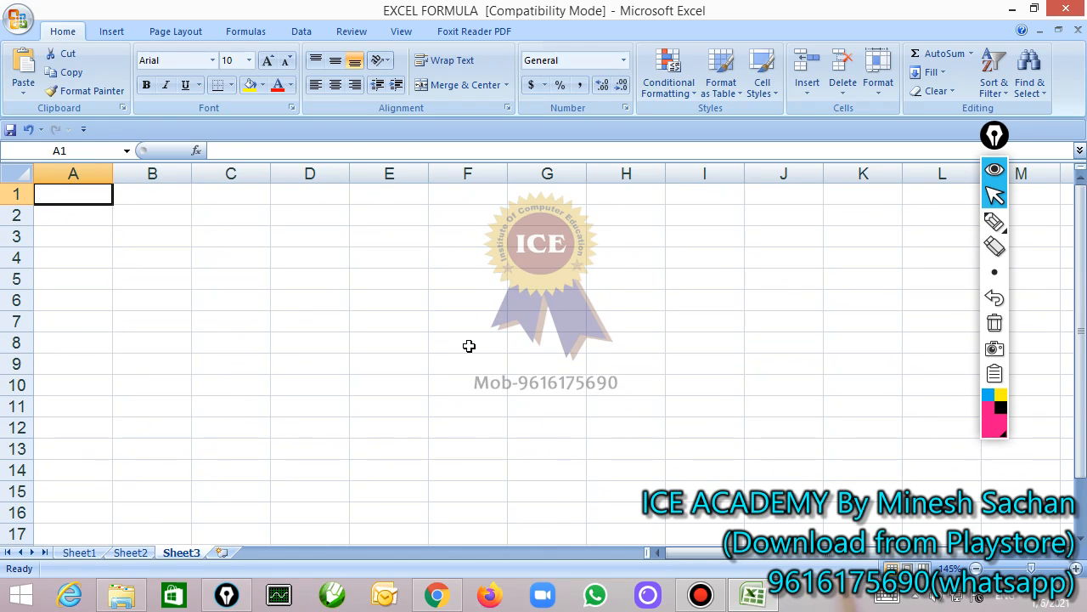
pyautogui.write('function')
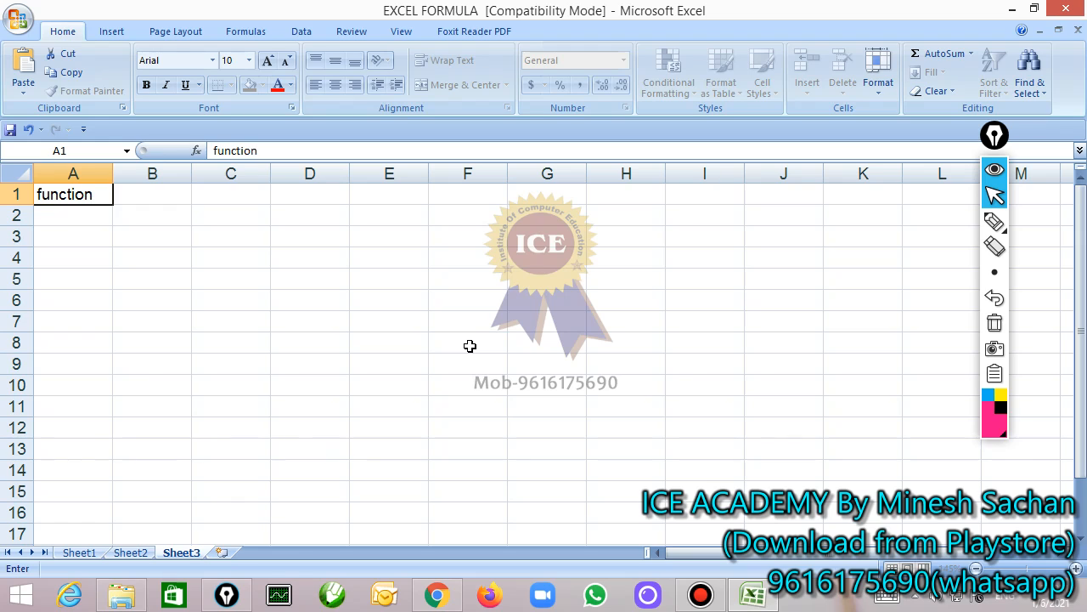
pyautogui.press('Tab')
pyautogui.write('no1')
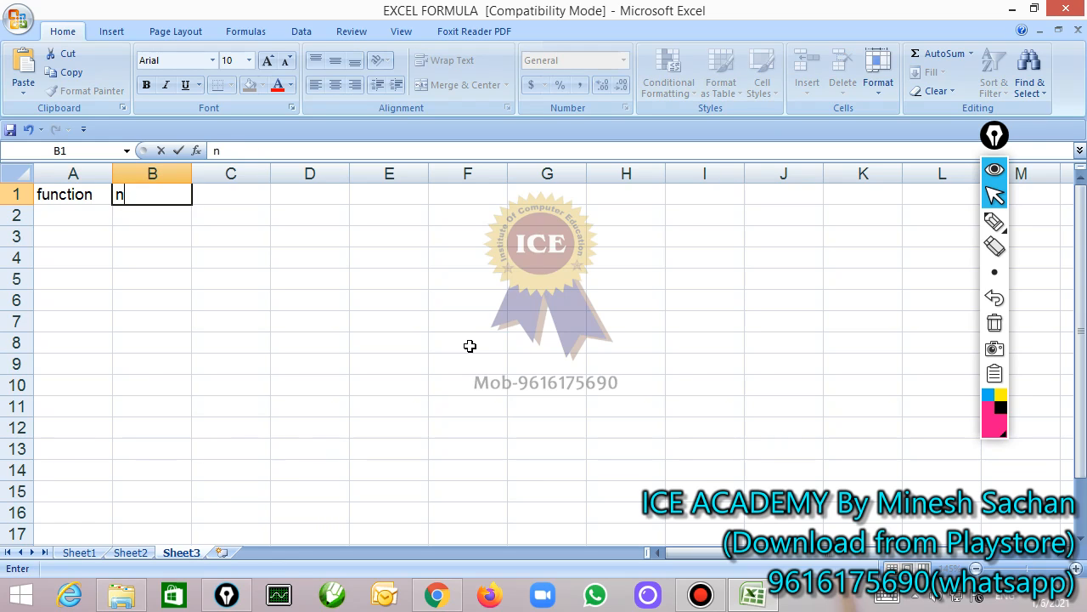
pyautogui.press('Tab')
pyautogui.write('no2')
pyautogui.press('Tab')
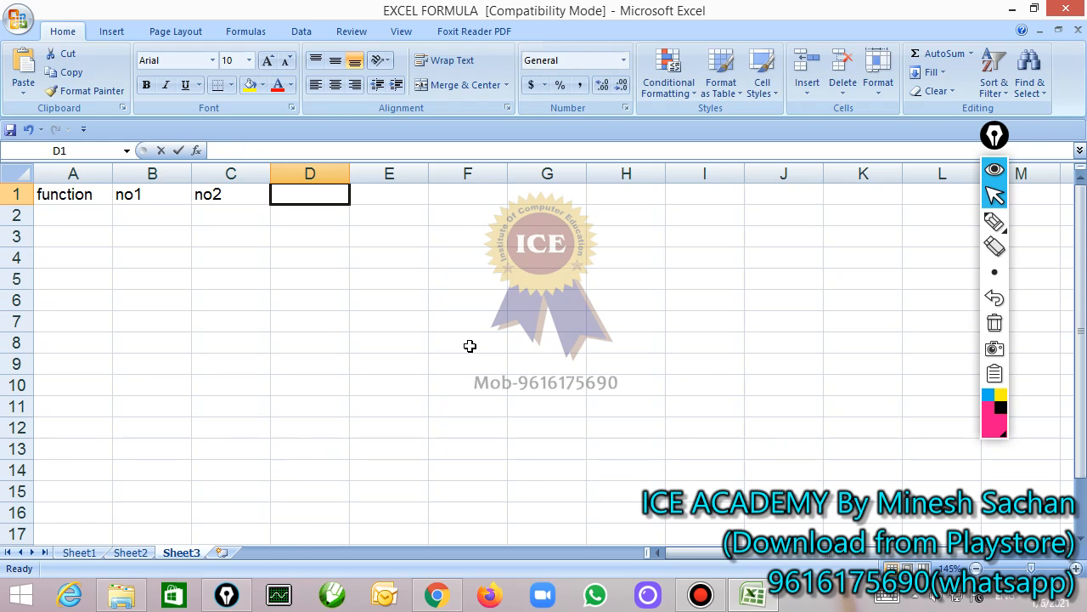
pyautogui.write('no3')
pyautogui.press('Tab')
pyautogui.write('no4')
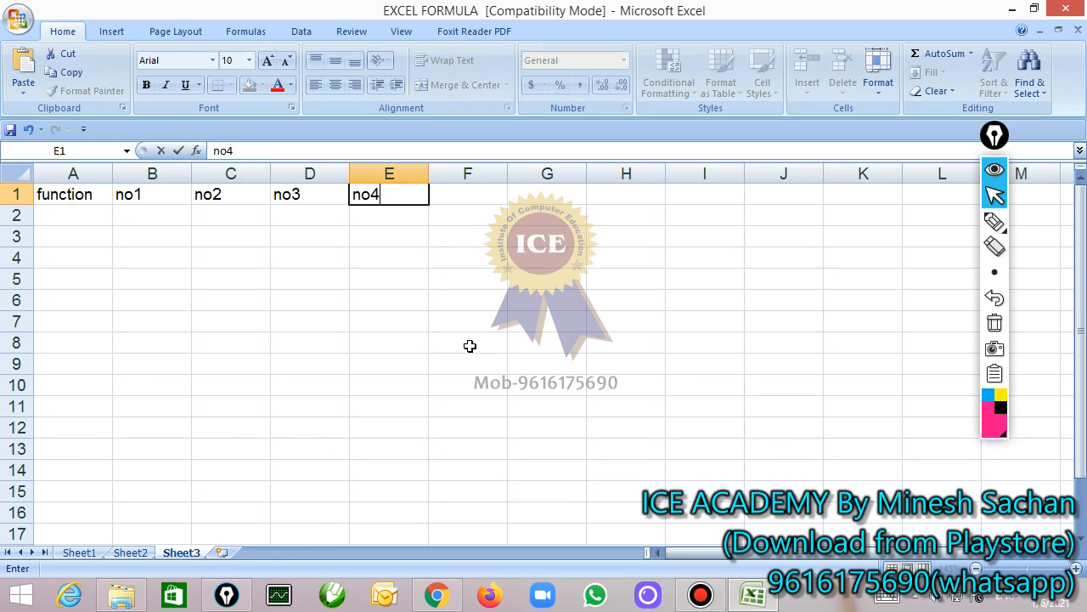
pyautogui.press('Tab')
pyautogui.write('result')
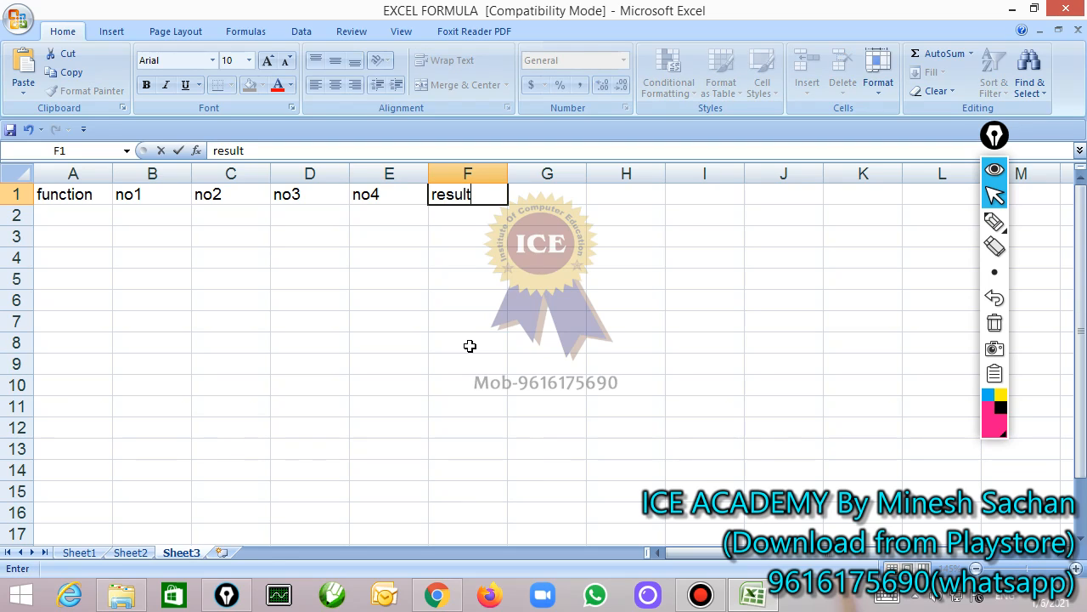
pyautogui.press('Return')
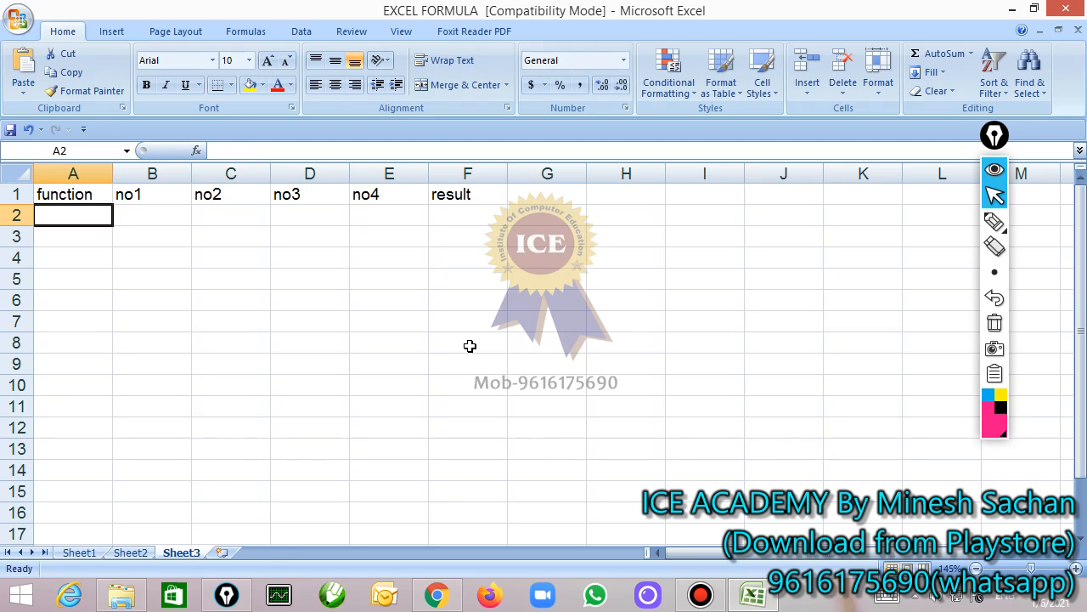
# Fill row 2 with the function name max and the numbers 45, 88, -7 and 87
pyautogui.write('max')
pyautogui.press('Tab')
pyautogui.write('45')
pyautogui.press('Tab')
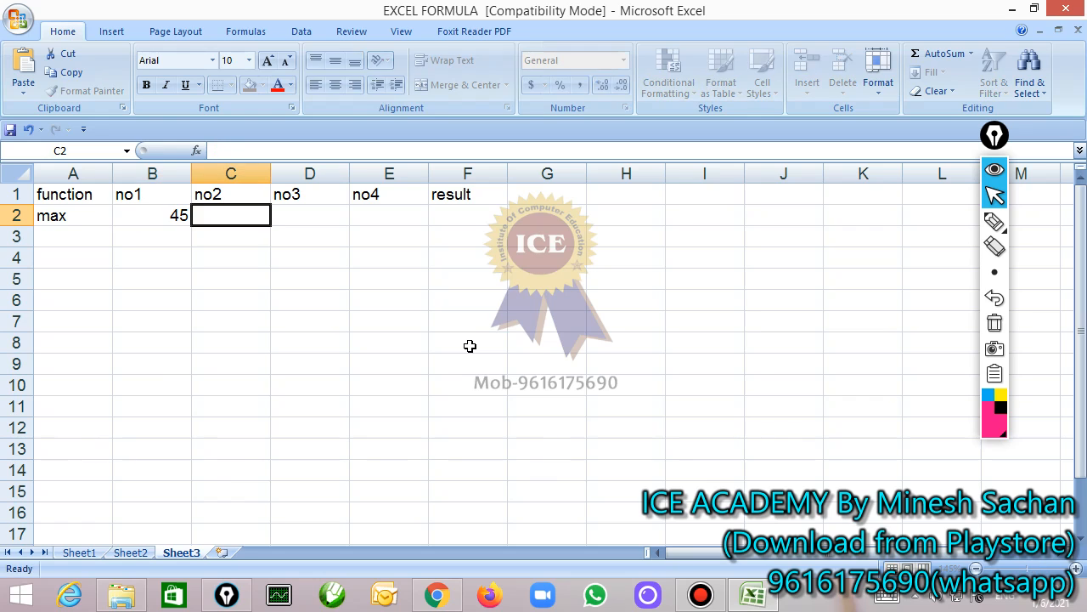
pyautogui.write('88')
pyautogui.press('Tab')
pyautogui.write('-7')
pyautogui.press('Tab')
pyautogui.write('8')
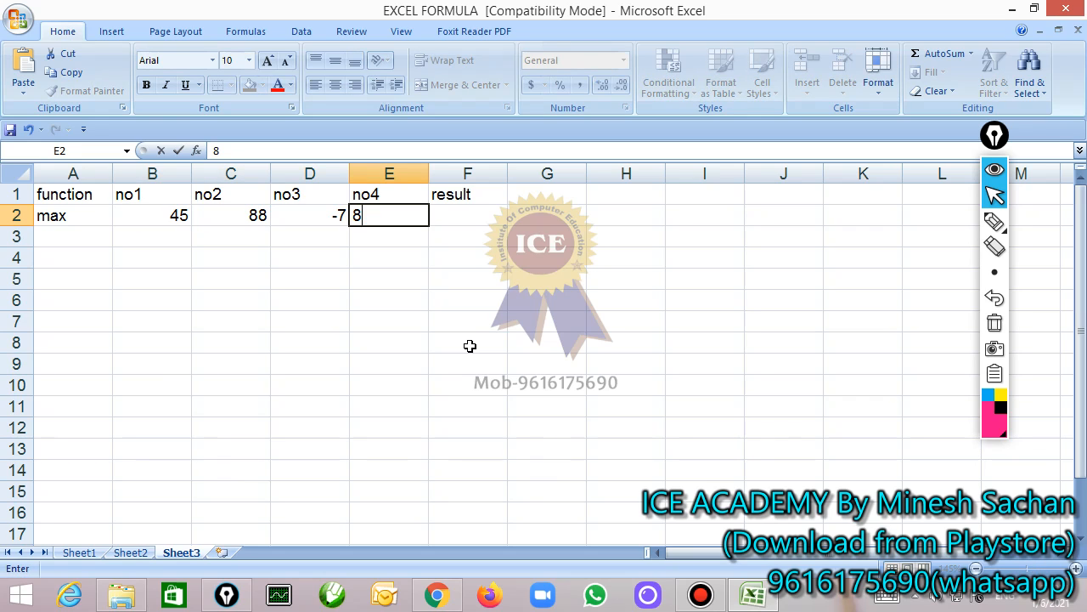
pyautogui.write('7')
pyautogui.press('Tab')
# Enter =max(b2:e2) in the result cell F2 and reselect that cell
pyautogui.write('=m')
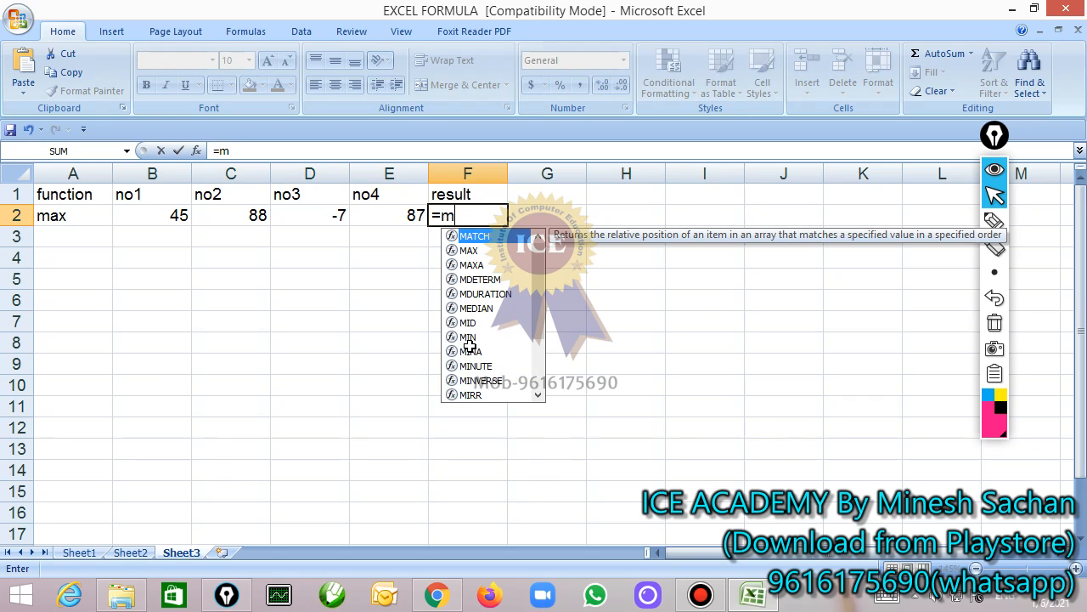
pyautogui.write('ax(')
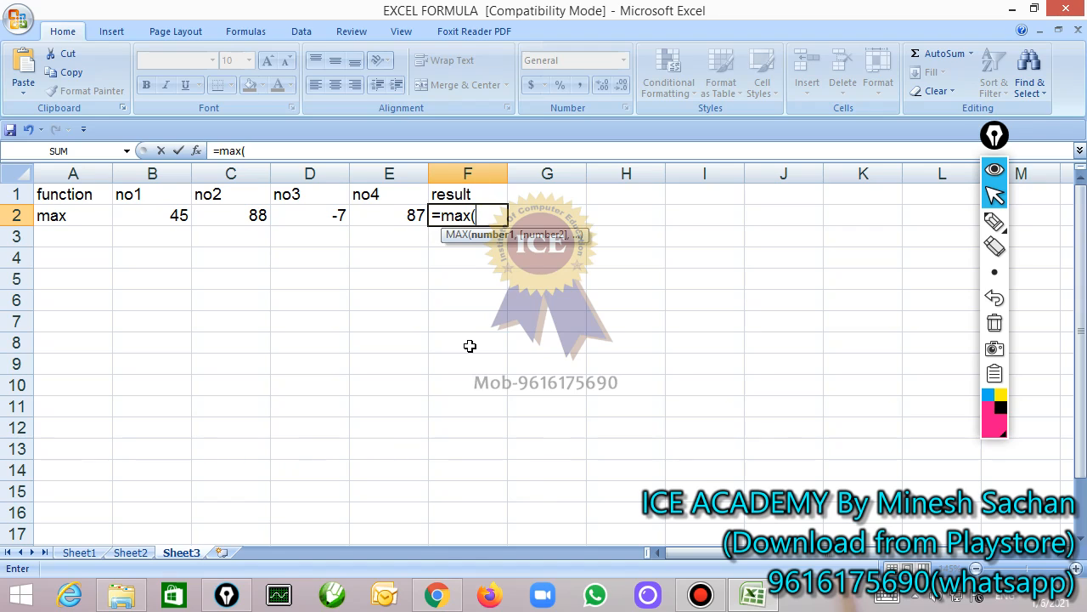
pyautogui.write('b2:e')
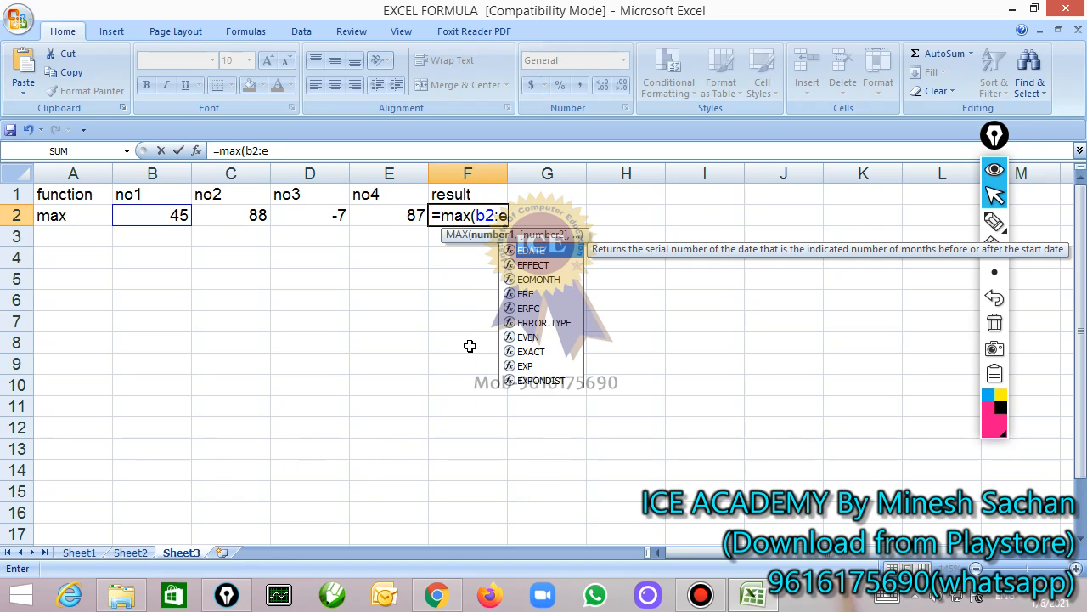
pyautogui.write('2)')
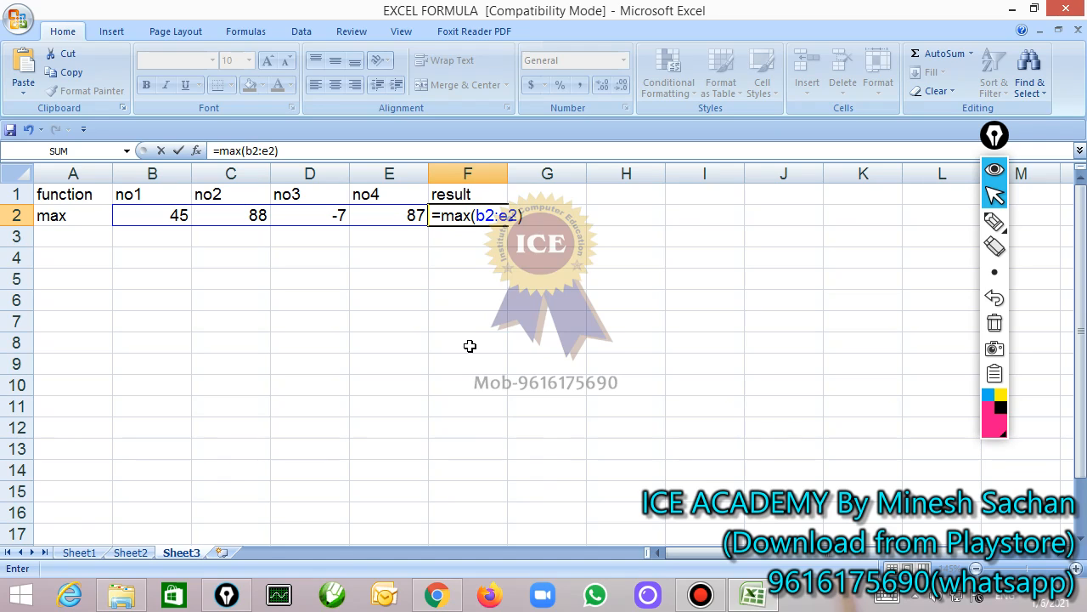
pyautogui.press('Return')
pyautogui.press('Up')
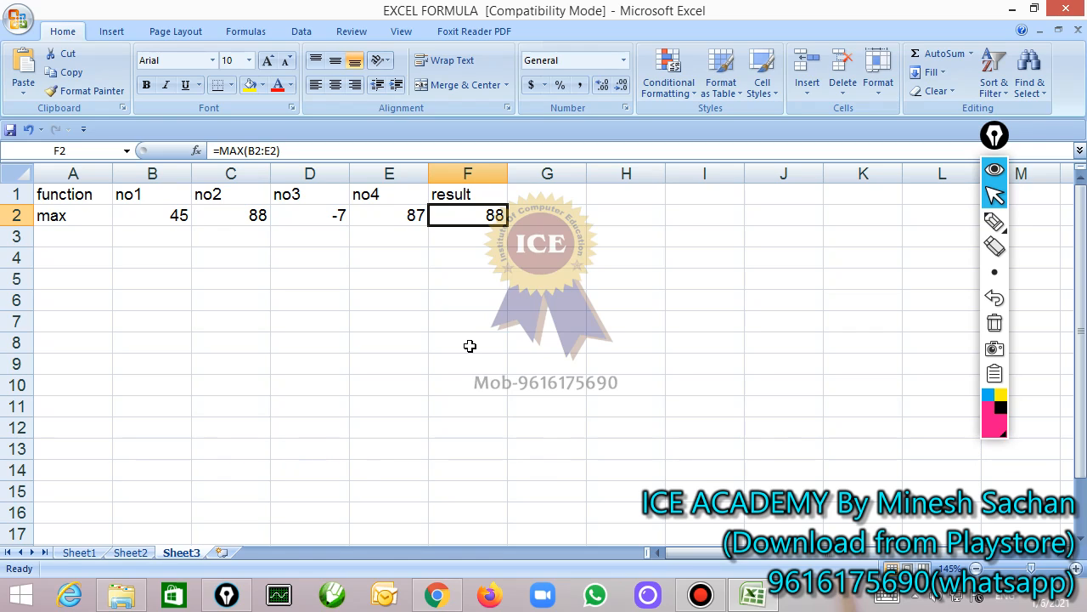
# Examine the SUM formula in E3 on Sheet1 as a reference and return to Sheet3
pyautogui.click(83, 552)
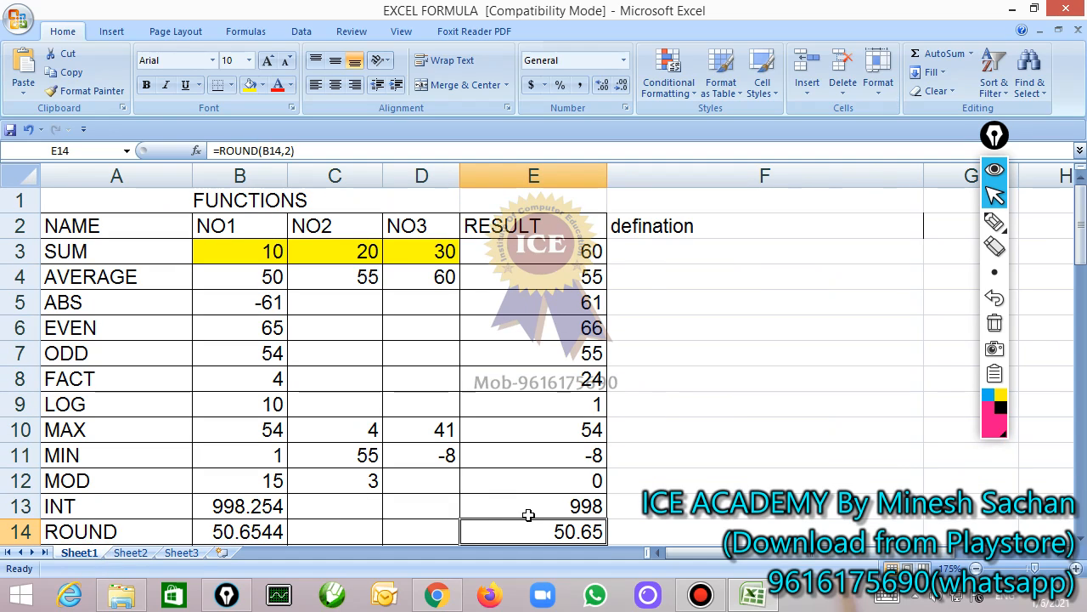
pyautogui.click(535, 272)
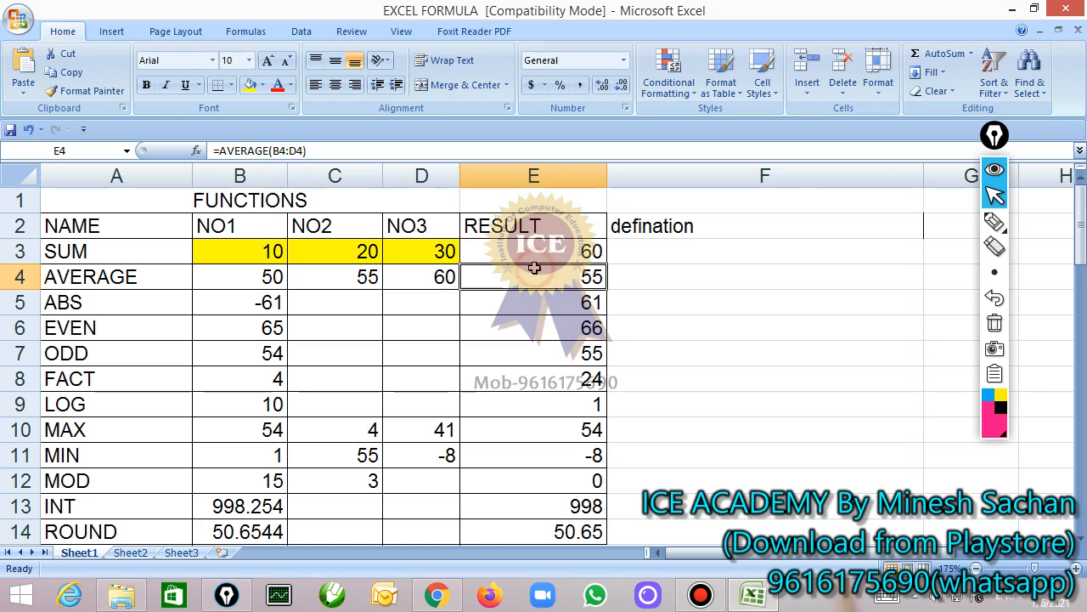
pyautogui.click(534, 253)
pyautogui.doubleClick(536, 251)
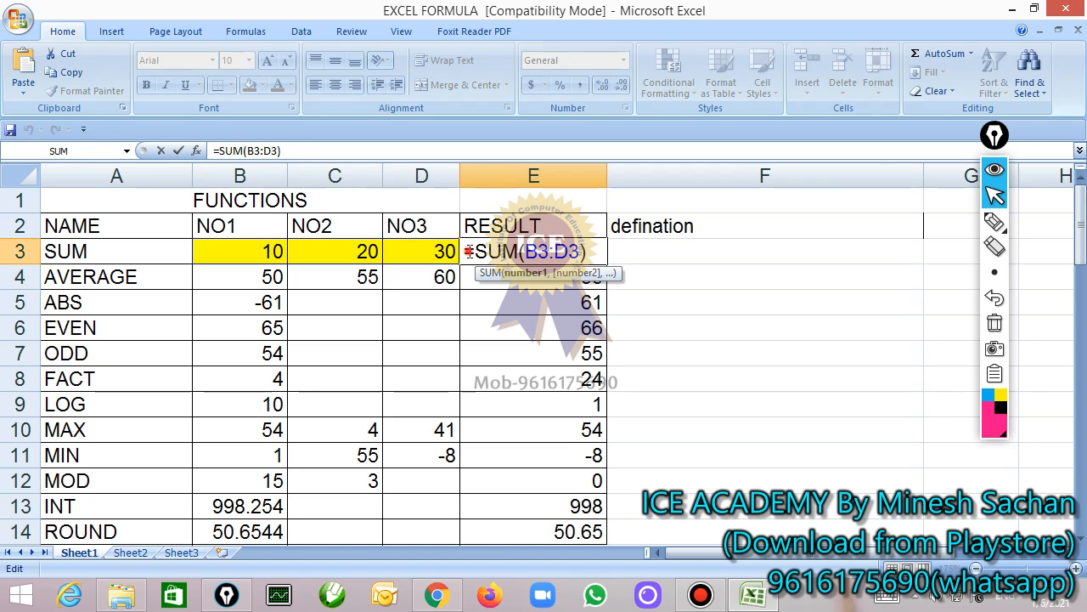
pyautogui.moveTo(467, 251); pyautogui.dragTo(584, 252)
pyautogui.click(583, 252)
pyautogui.click(187, 552)
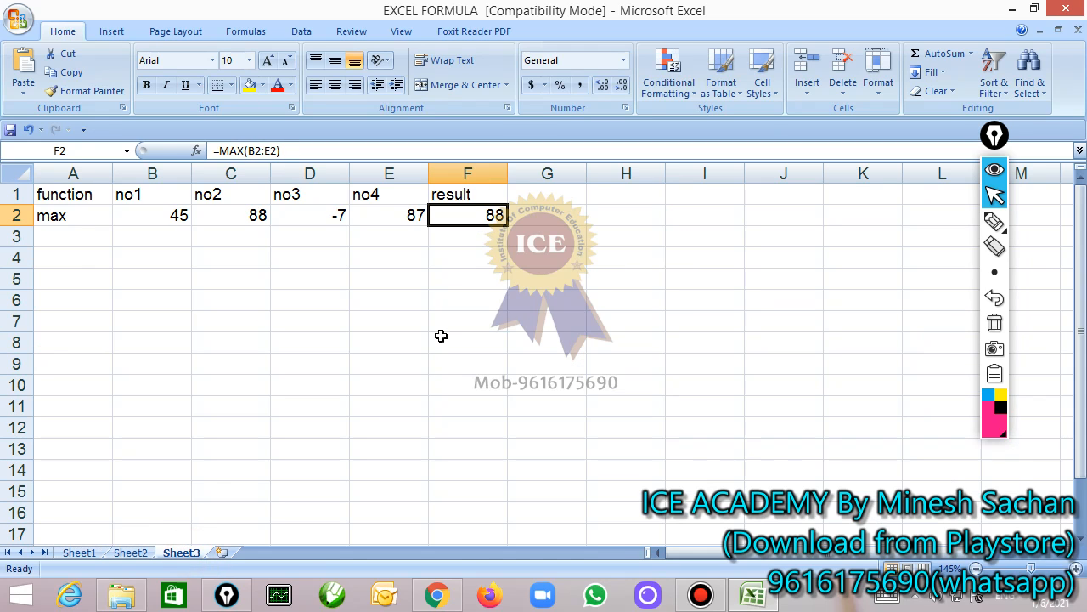
# Replace the formula in F2 with =sum(b3:d3), confirm it and reselect the cell
pyautogui.doubleClick(479, 216)
pyautogui.moveTo(441, 215); pyautogui.dragTo(543, 216)
pyautogui.write('sum')
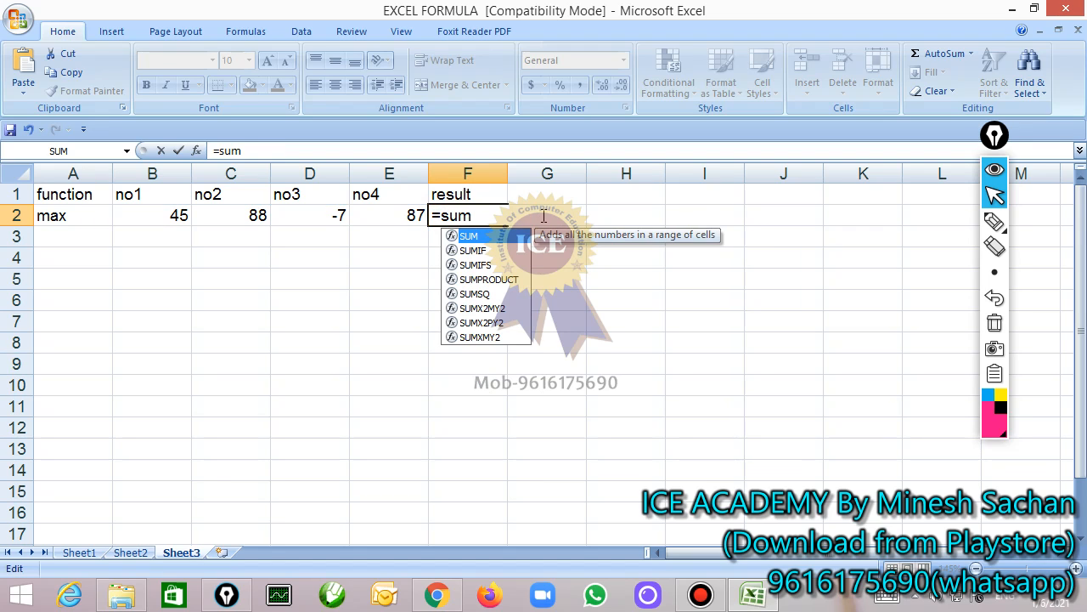
pyautogui.write('(b3:d')
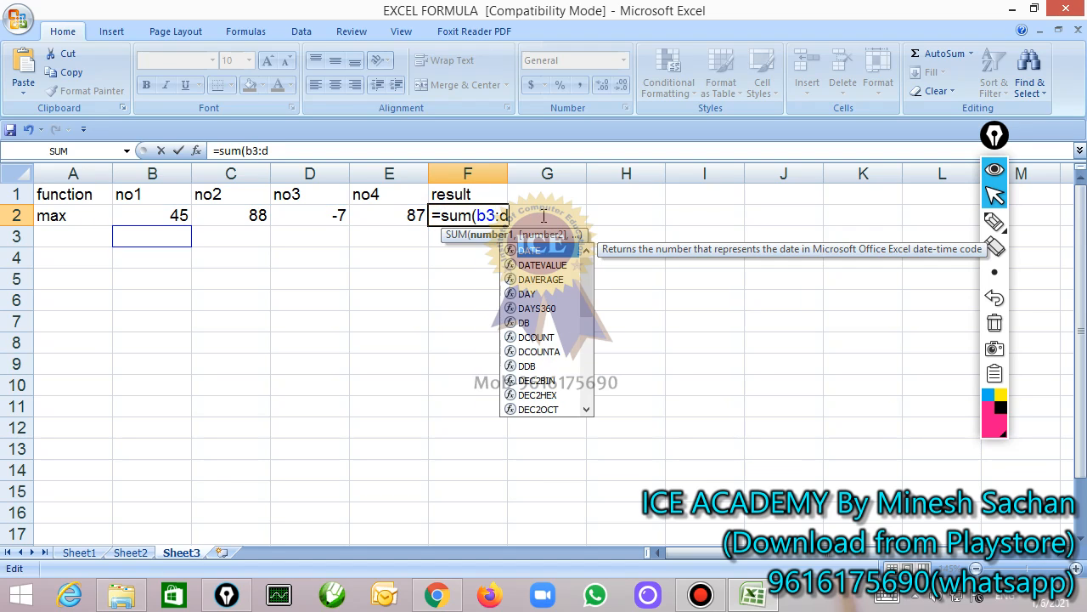
pyautogui.write('3)')
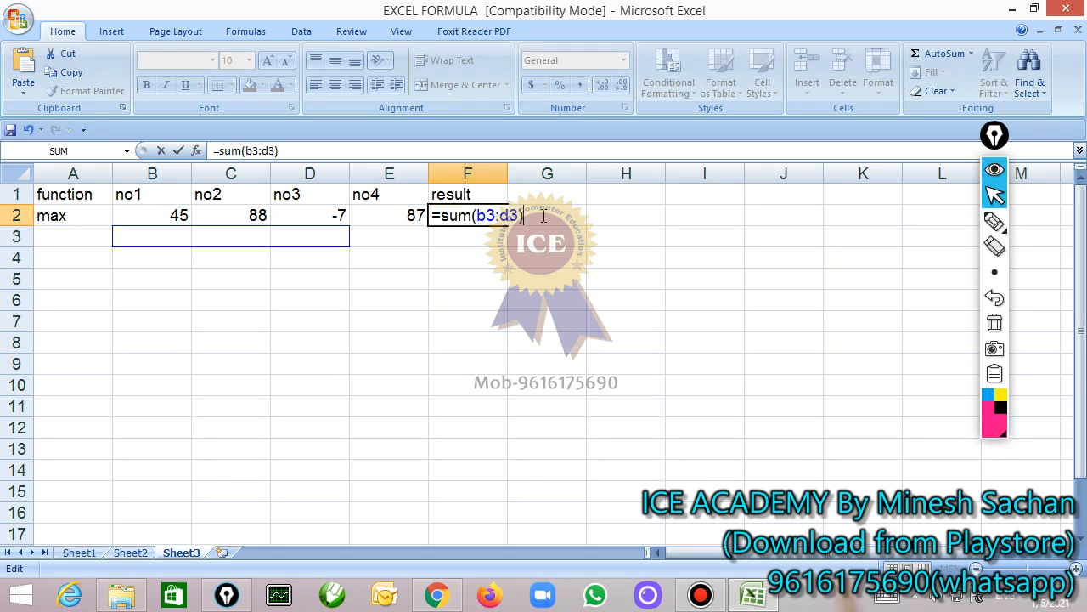
pyautogui.press('Return')
pyautogui.press('Up')
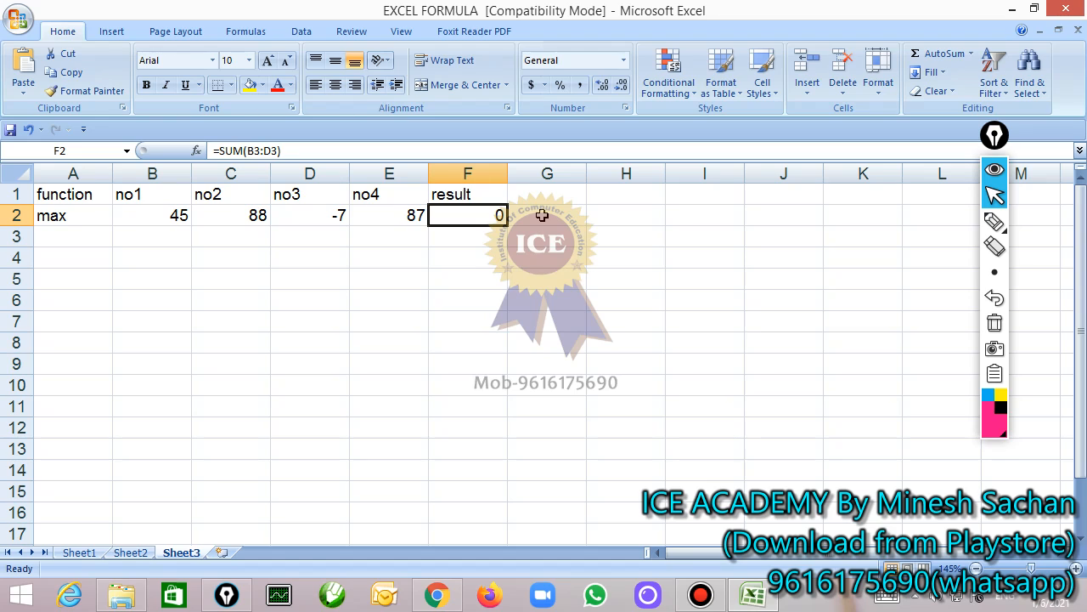
# Change the range in the F2 SUM formula to a2:f2, keeping the formula open for editing
pyautogui.press('F2')
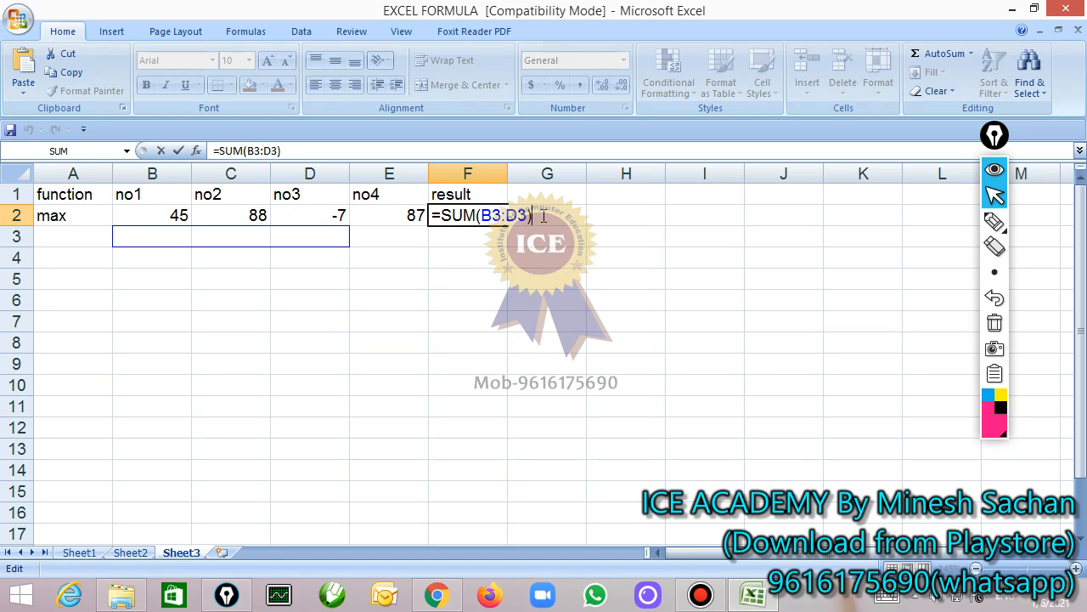
pyautogui.press('Left')
pyautogui.press('Left')
pyautogui.press('Left')
pyautogui.press('Left')
pyautogui.press('Left')
pyautogui.press('Left')
pyautogui.press('Delete')
pyautogui.press('Delete')
pyautogui.press('Delete')
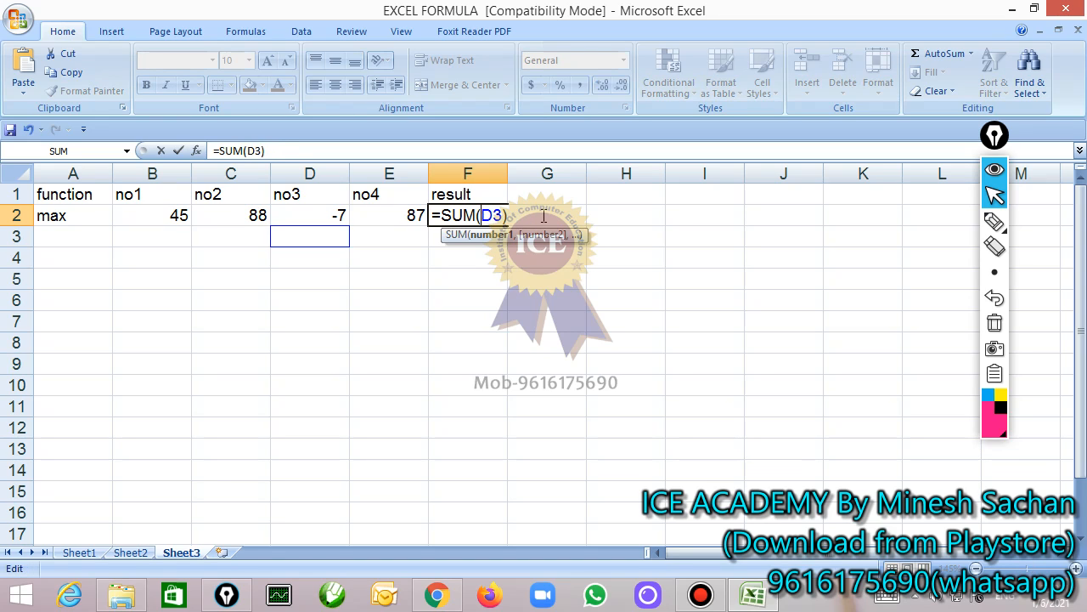
pyautogui.press('Delete')
pyautogui.press('Delete')
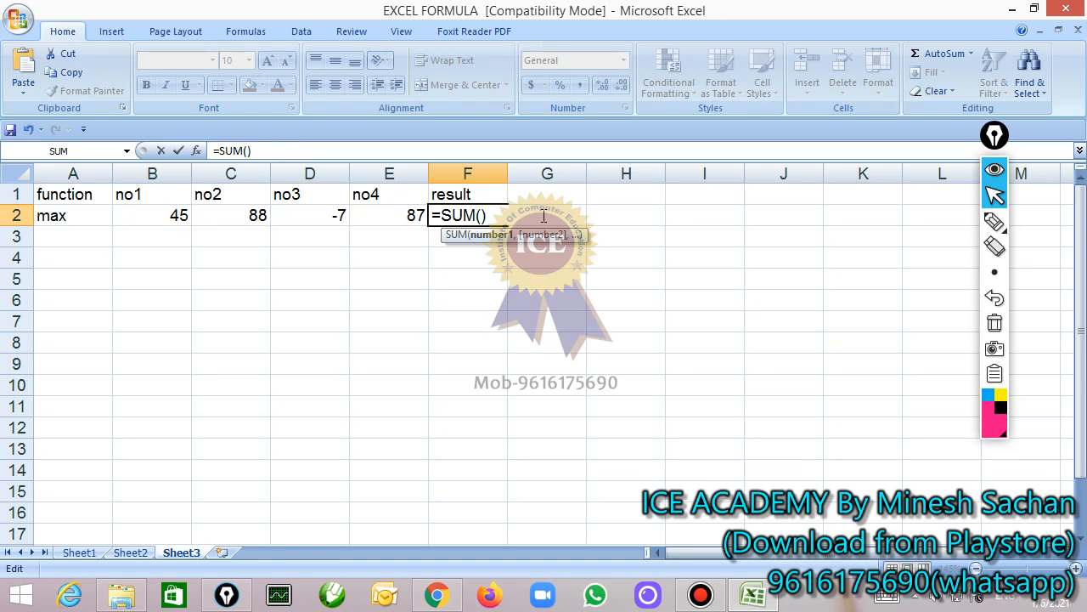
pyautogui.write('a2:')
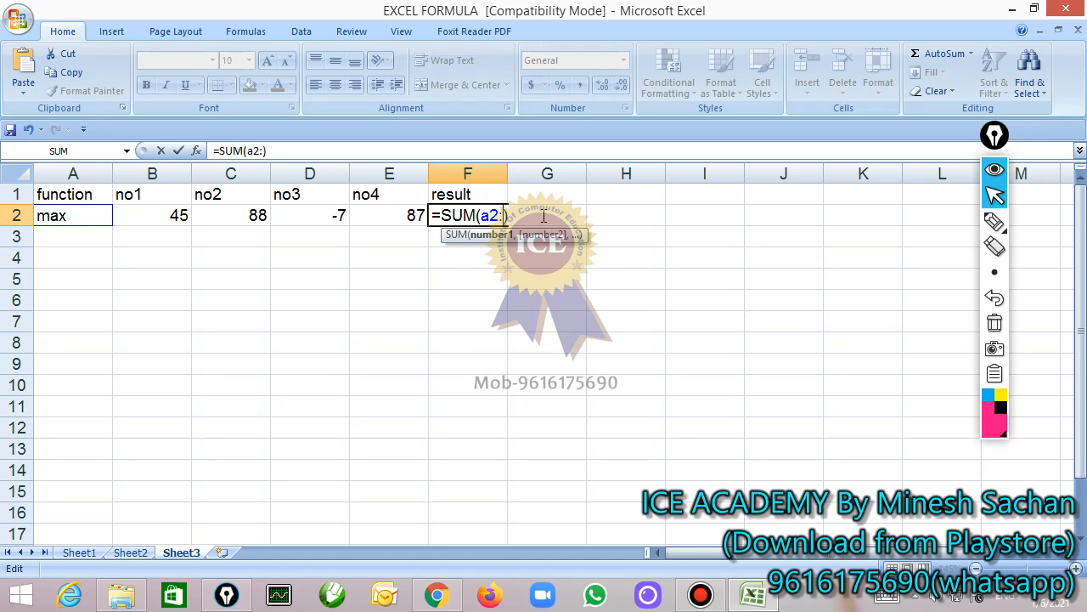
pyautogui.write('f2')
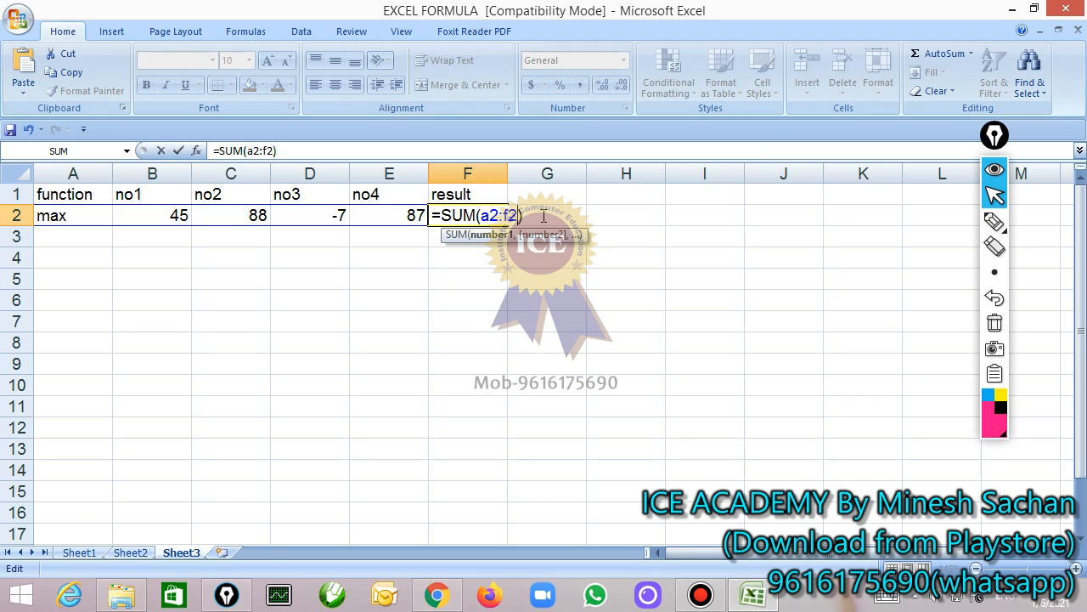
# Circle cell A2 and the F2 formula with the pen, clear the annotations, and cancel the formula edit
pyautogui.click(995, 221)
pyautogui.moveTo(53, 238)
pyautogui.mouseDown()
pyautogui.moveTo(38, 223)
pyautogui.moveTo(59, 238)
pyautogui.mouseUp()
pyautogui.moveTo(477, 192)
pyautogui.mouseDown()
pyautogui.moveTo(451, 243)
pyautogui.moveTo(507, 212)
pyautogui.moveTo(486, 197)
pyautogui.mouseUp()
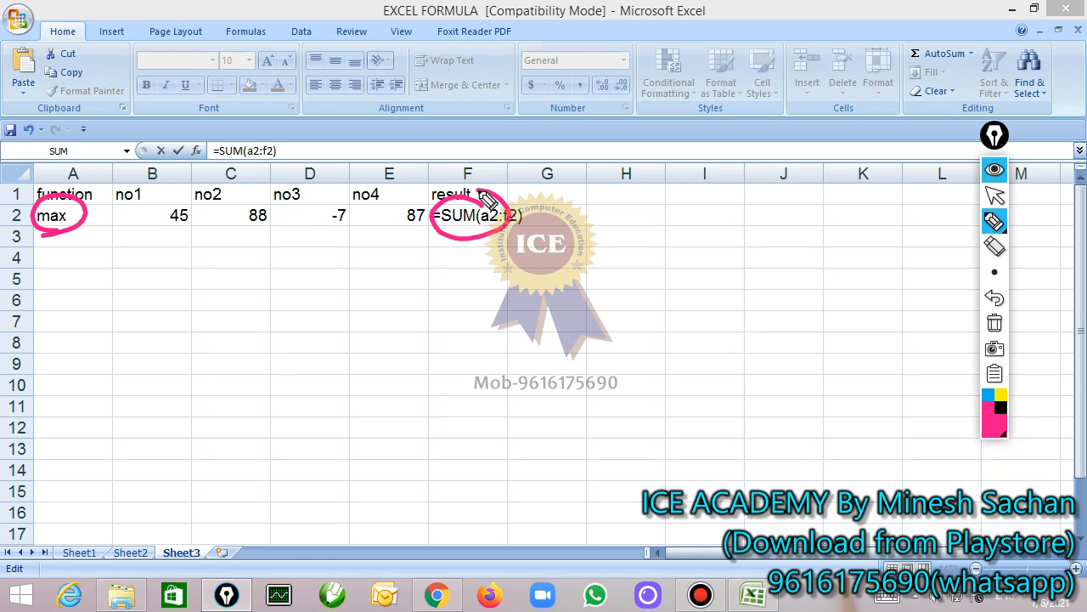
pyautogui.click(995, 322)
pyautogui.click(996, 203)
pyautogui.click(482, 223)
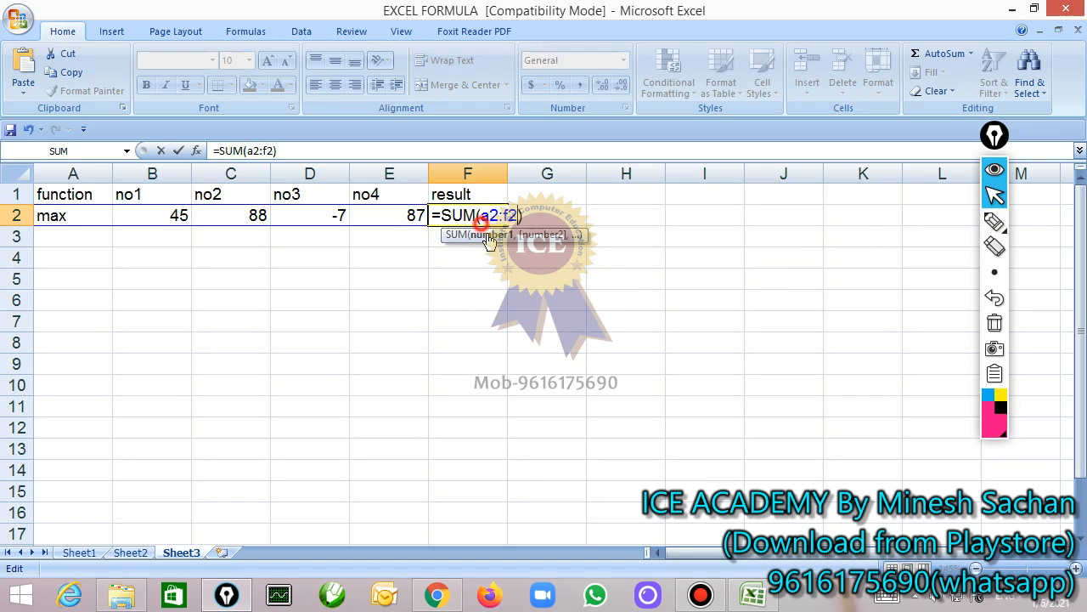
pyautogui.press('Escape')
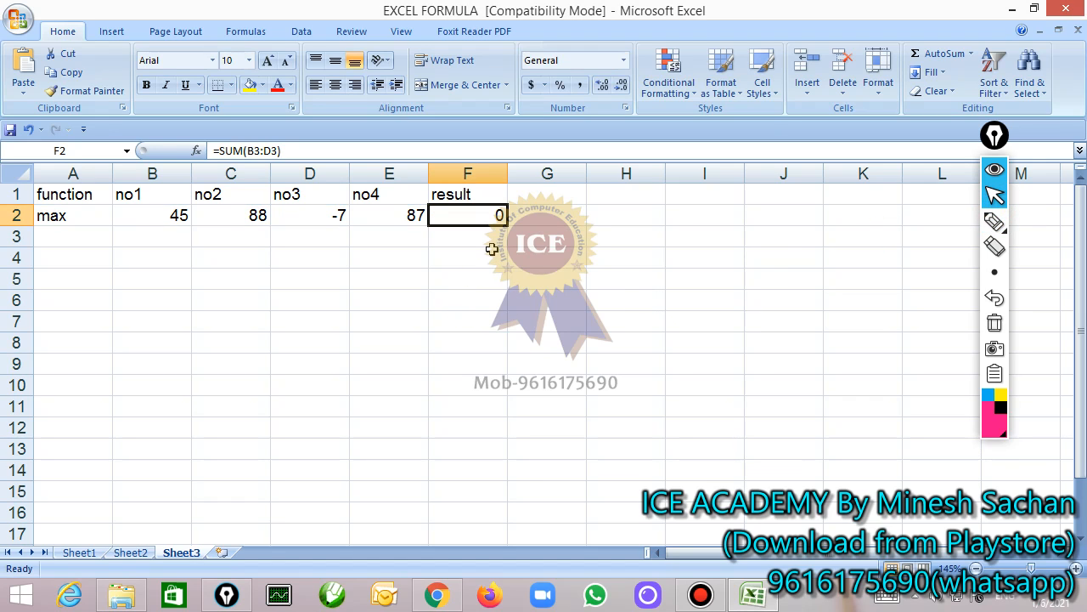
# Replace the formula in F2 with =min(B2:E2) and return to Sheet1
pyautogui.write('=')
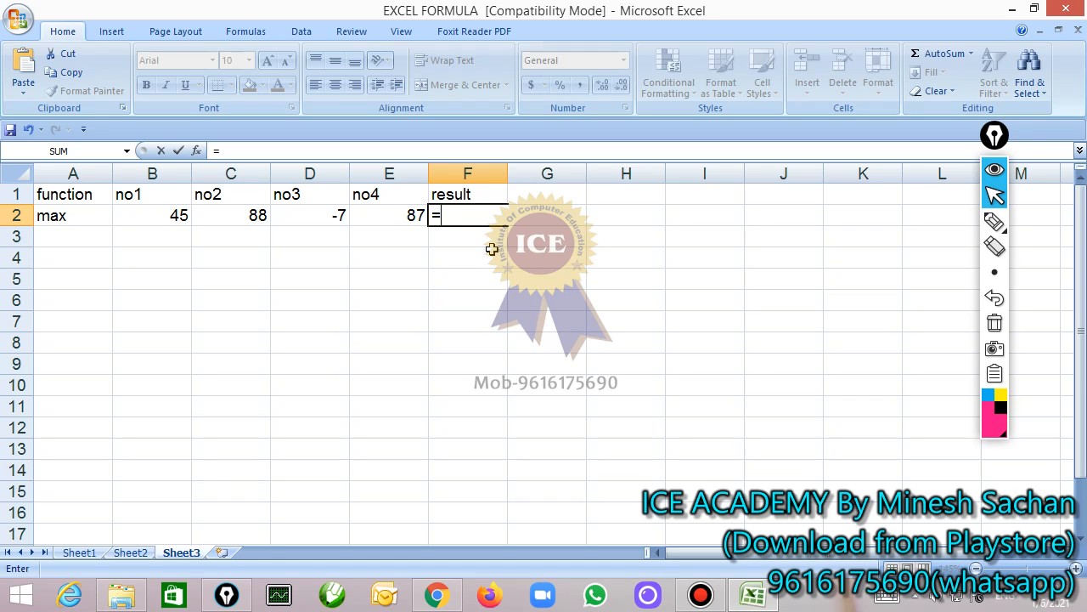
pyautogui.write('min(')
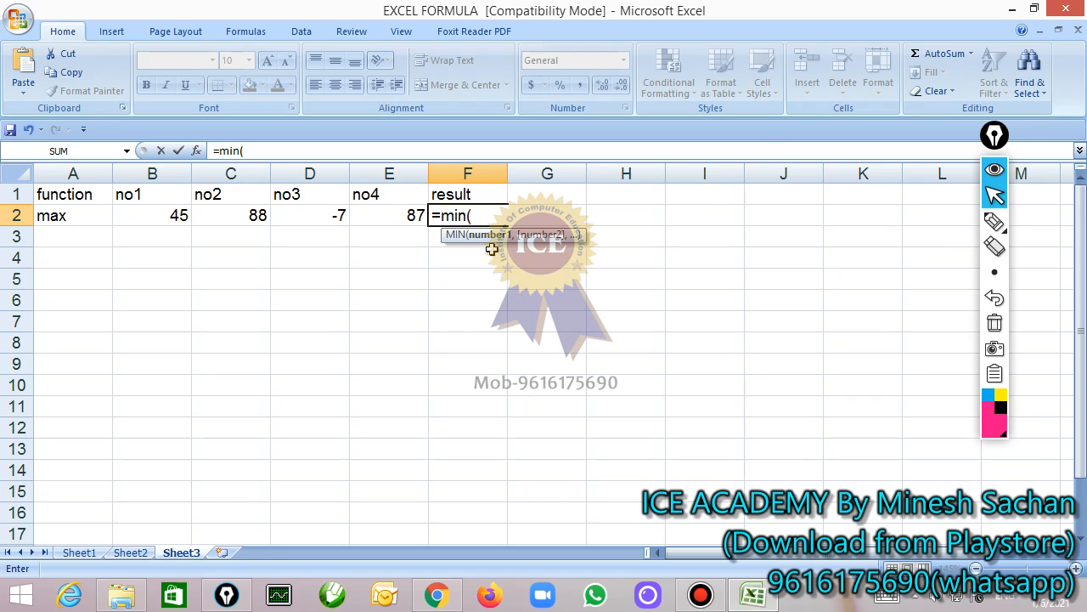
pyautogui.moveTo(133, 215); pyautogui.dragTo(378, 210)
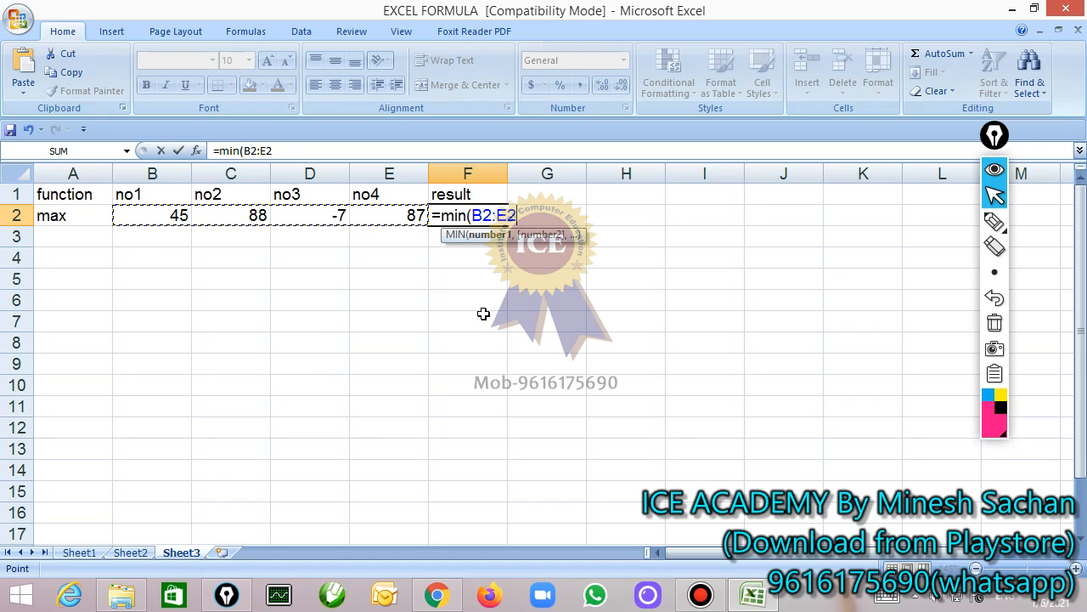
pyautogui.write(')')
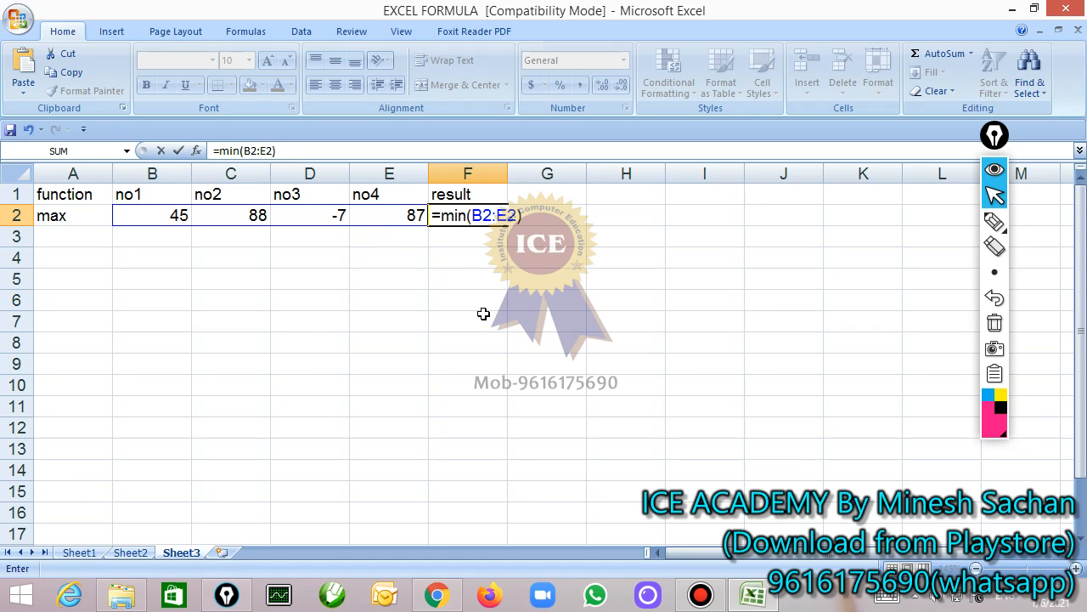
pyautogui.press('Return')
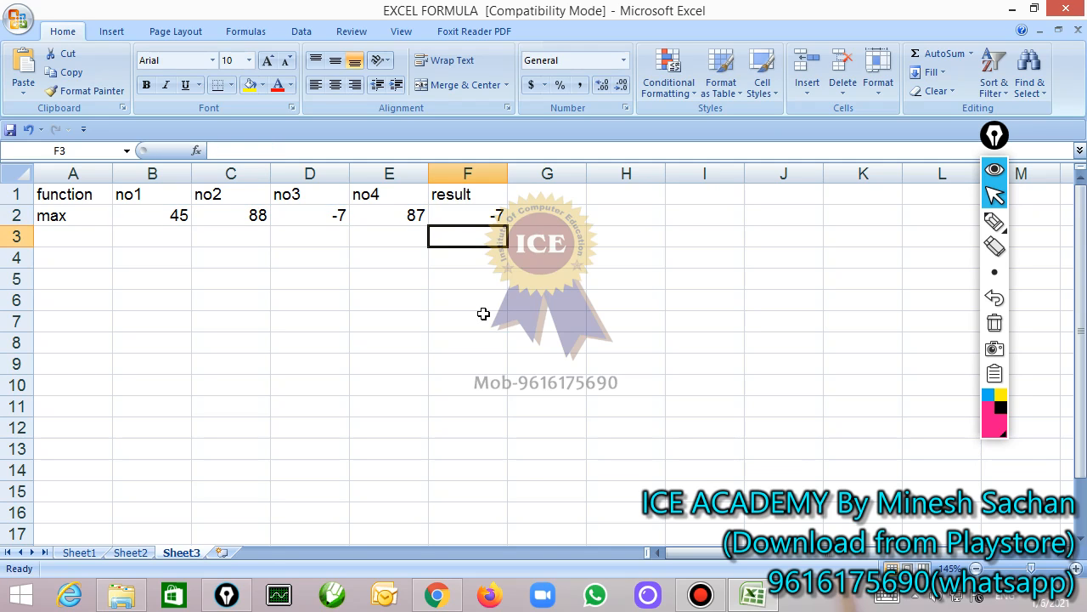
pyautogui.click(82, 552)
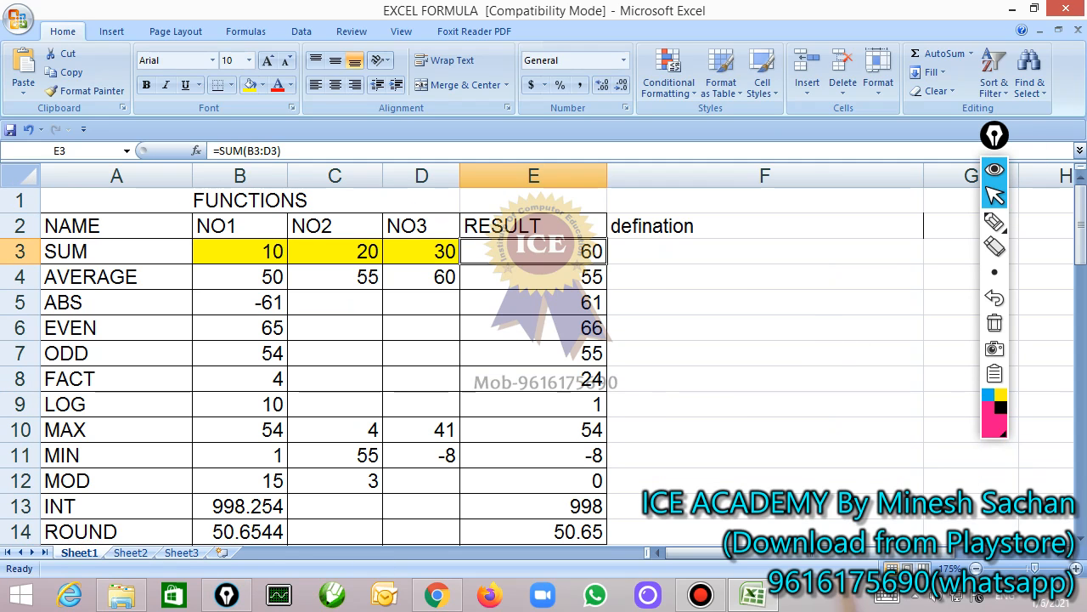